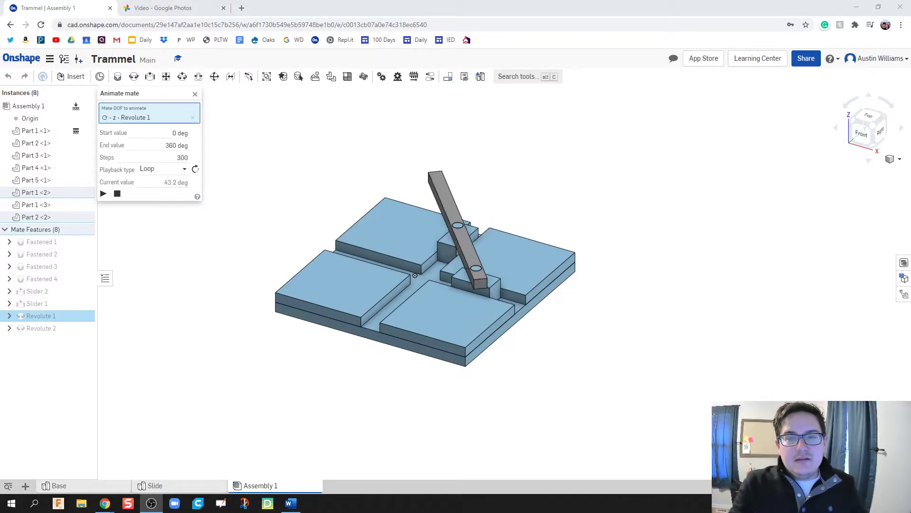
Watch the printed-trammel video in Google Photos, then return to the Onshape Trammel assembly tab.
left_click(162, 8)
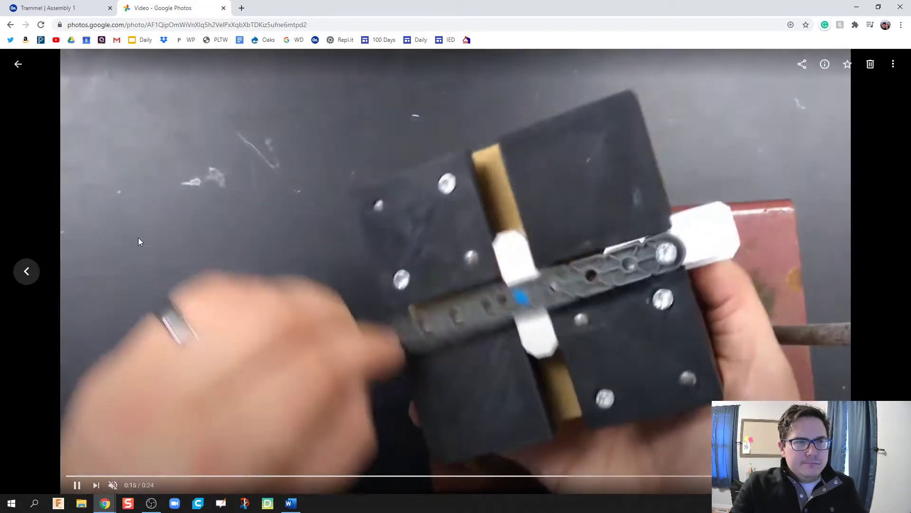
left_click(86, 5)
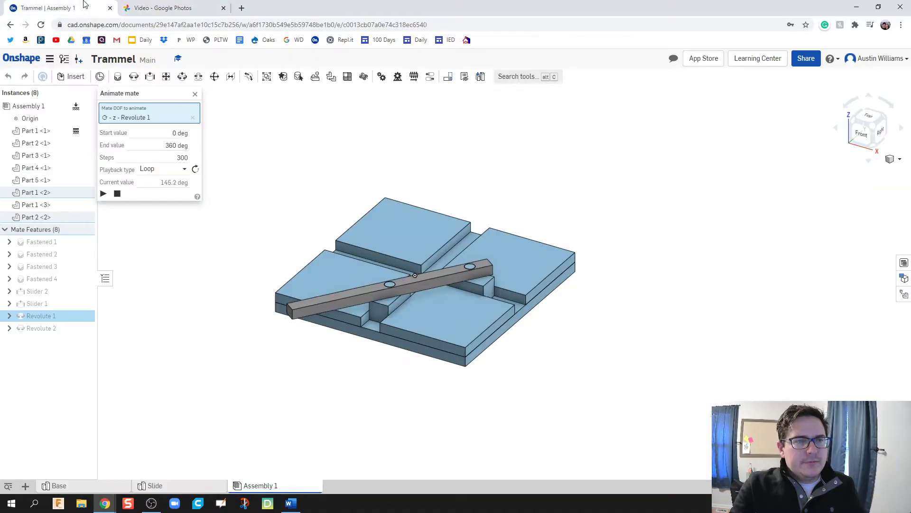
Create a new document named 'Trammel V2' inside the Trammel folder.
left_click(21, 58)
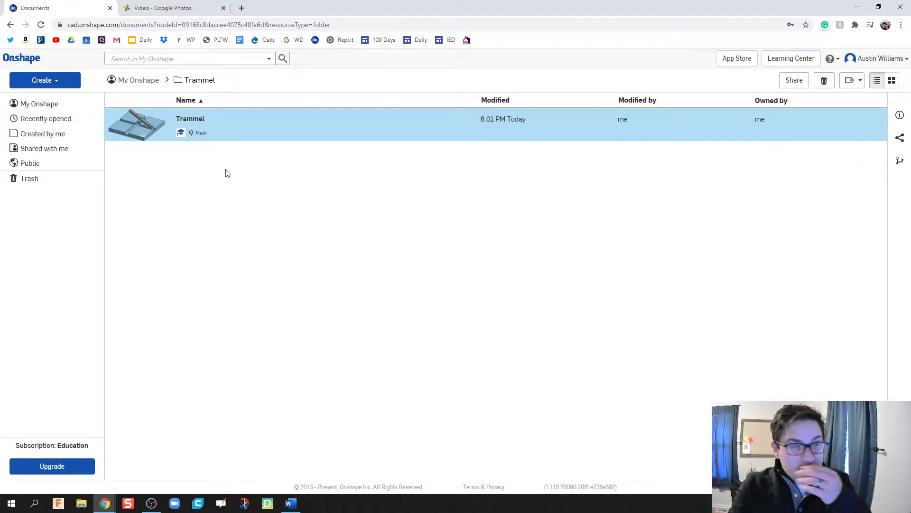
left_click(22, 63)
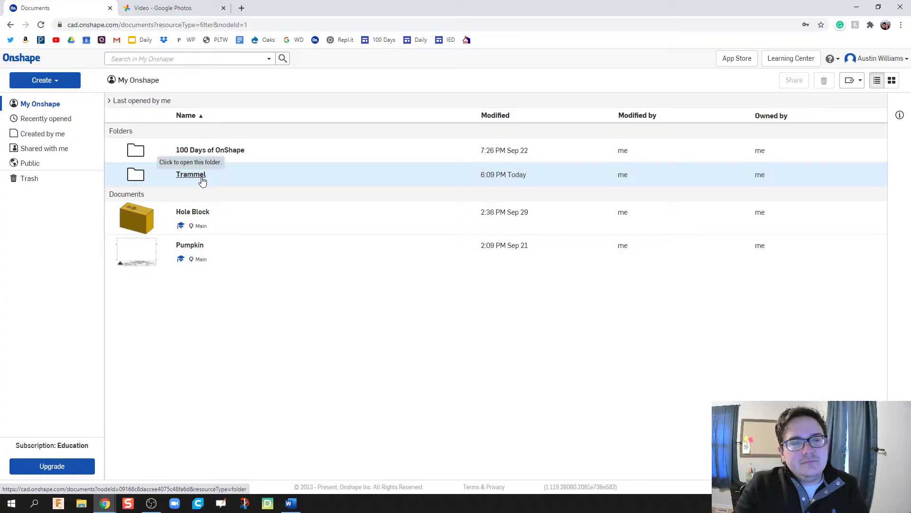
left_click(48, 79)
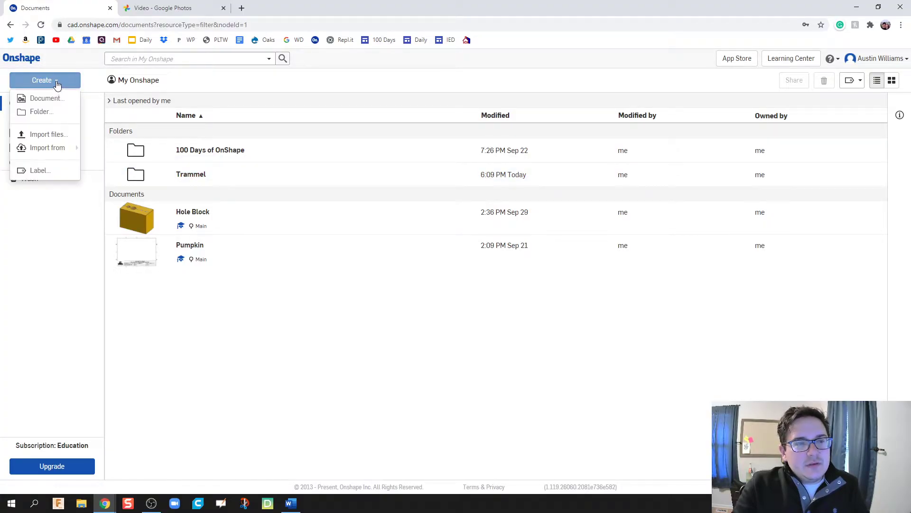
left_click(53, 116)
left_click(576, 137)
left_click(187, 175)
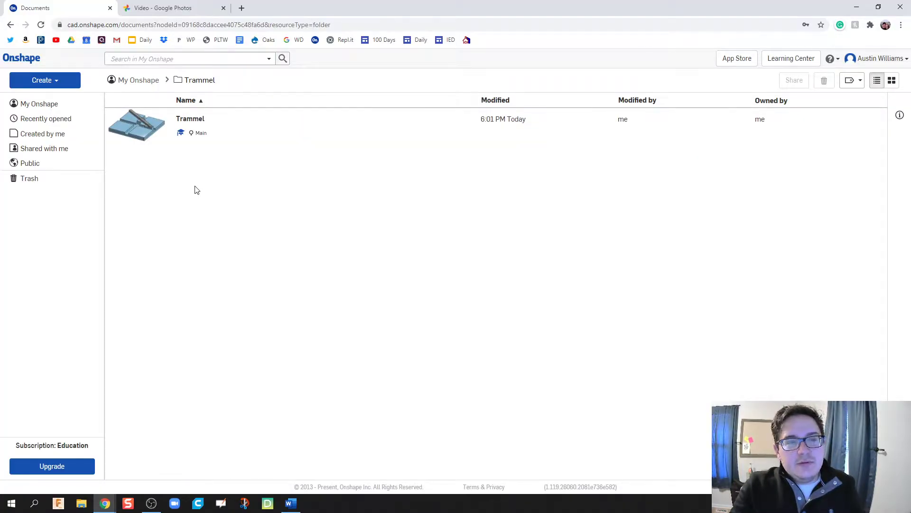
left_click(53, 80)
left_click(60, 103)
type("Tramme")
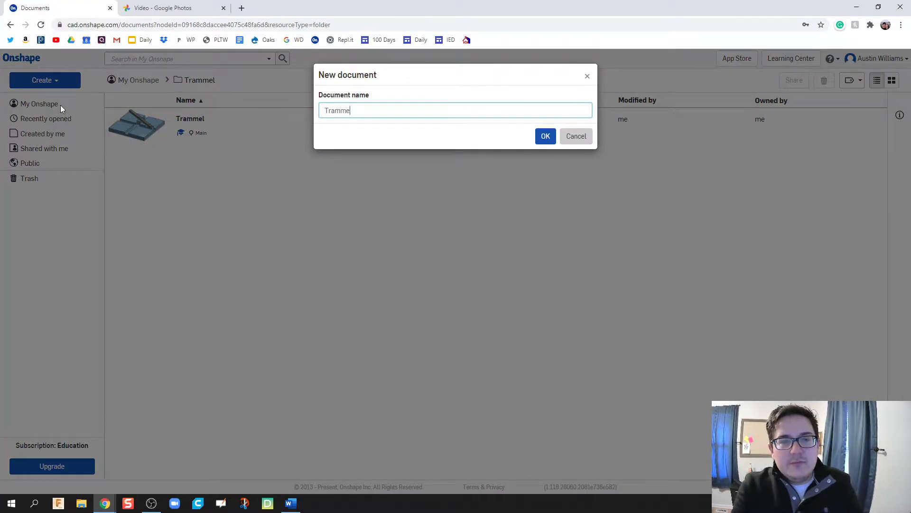
type("l V2")
key("Return")
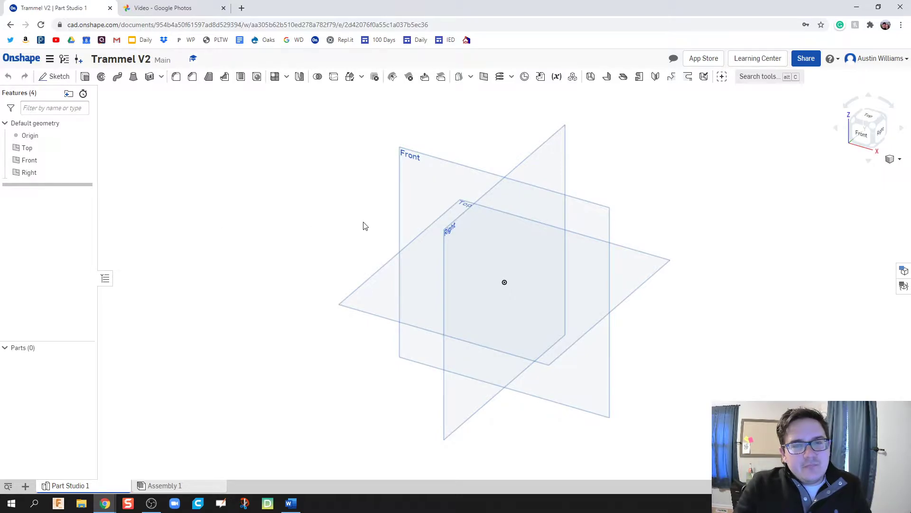
Start a new sketch on the Top plane and view it face-on.
middle_click_drag(362, 224, 236, 197)
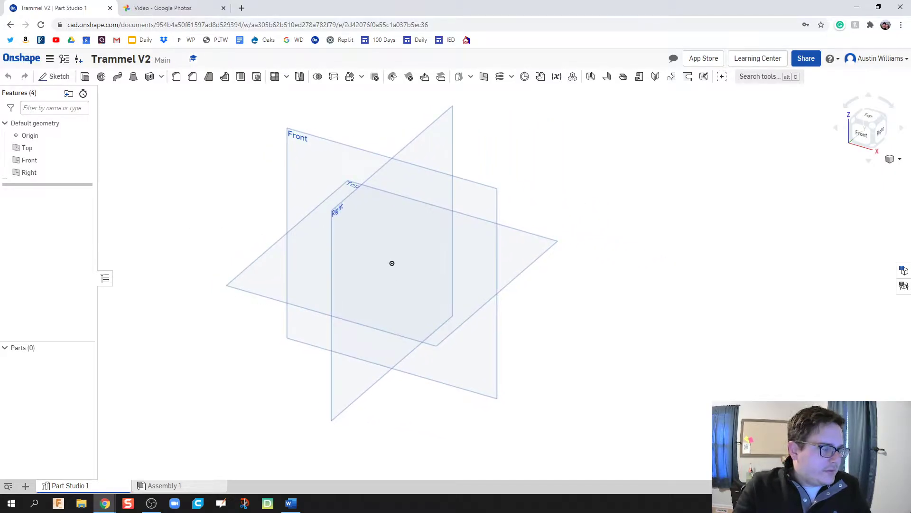
key("alt+Tab")
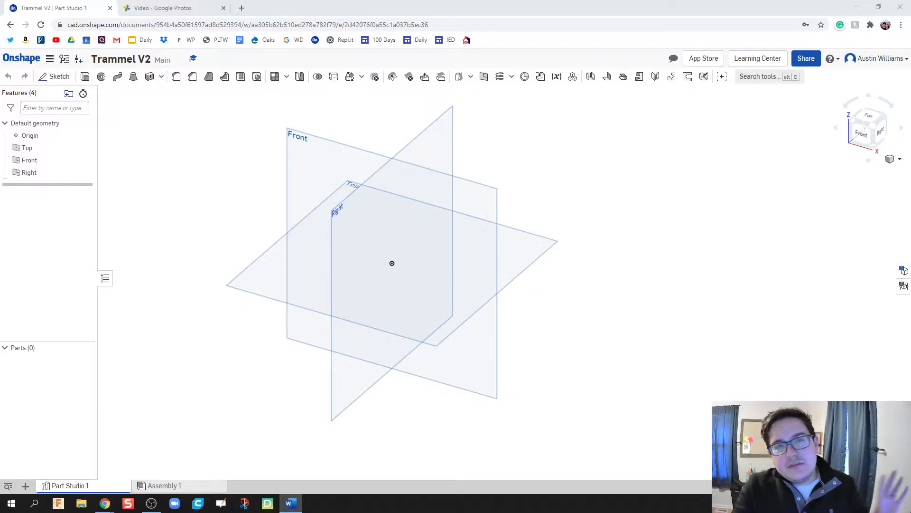
middle_click_drag(192, 197, 243, 193)
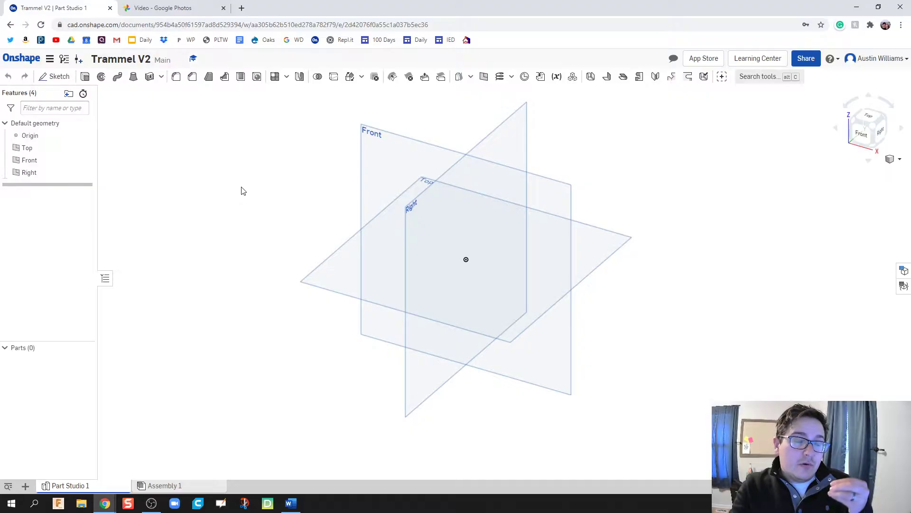
right_click_drag(242, 179, 238, 194)
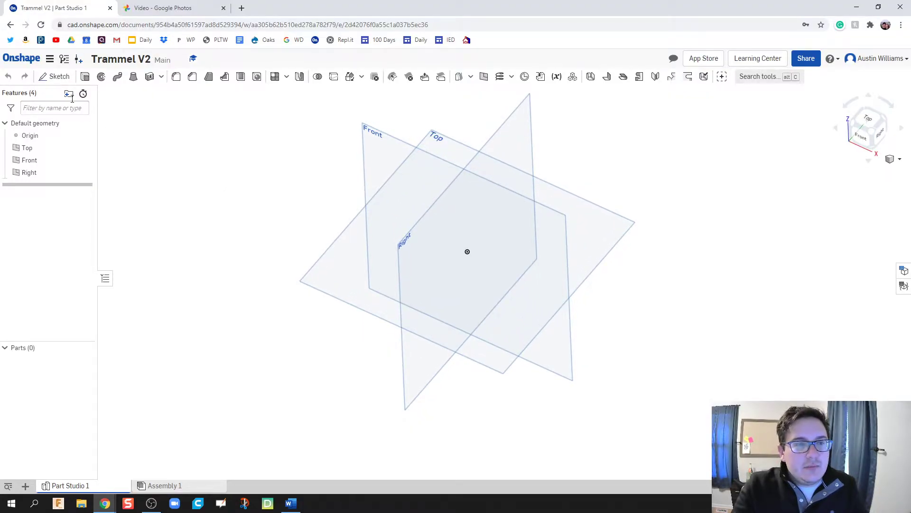
left_click(61, 77)
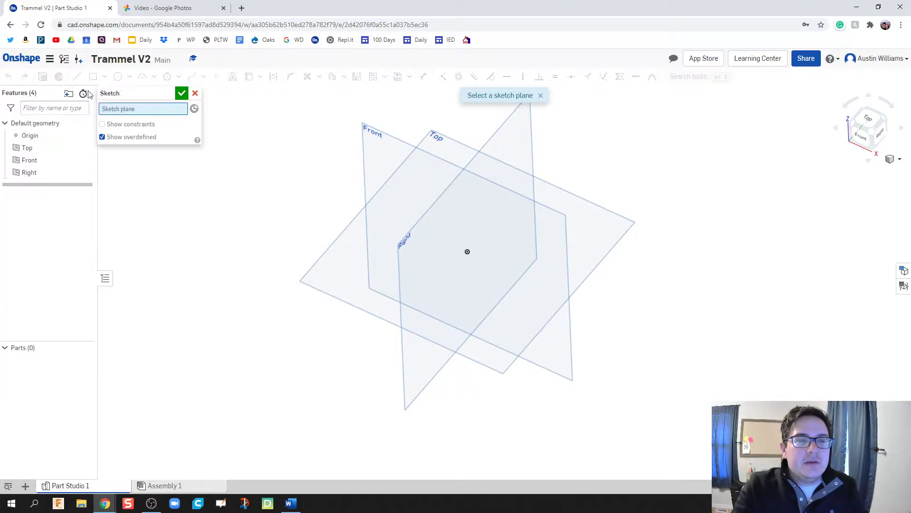
right_click(345, 255)
left_click(378, 372)
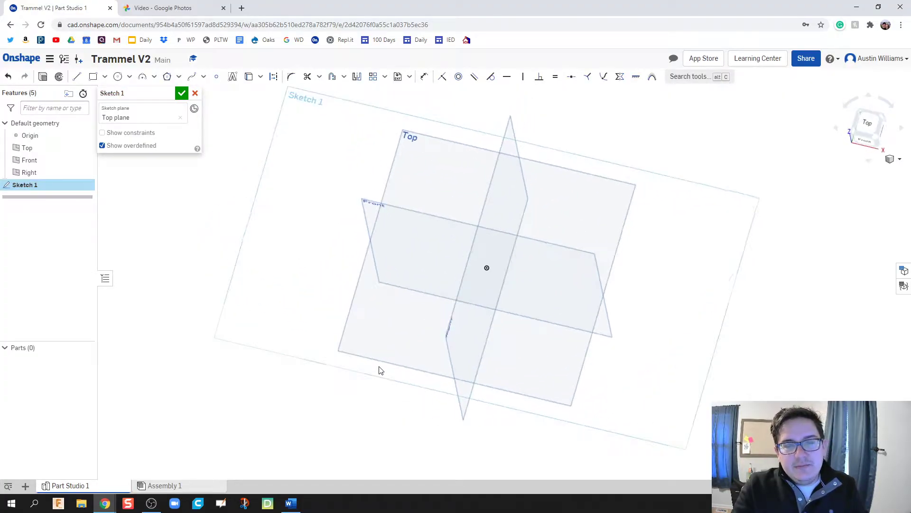
Draw a centre-point rectangle on the origin and dimension it 4.25 by 4.25.
key("g")
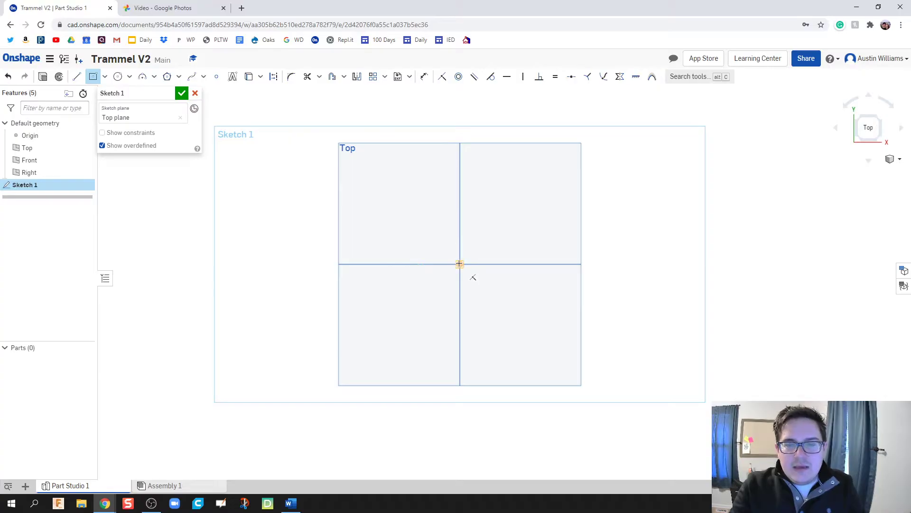
left_click(459, 263)
left_click(534, 342)
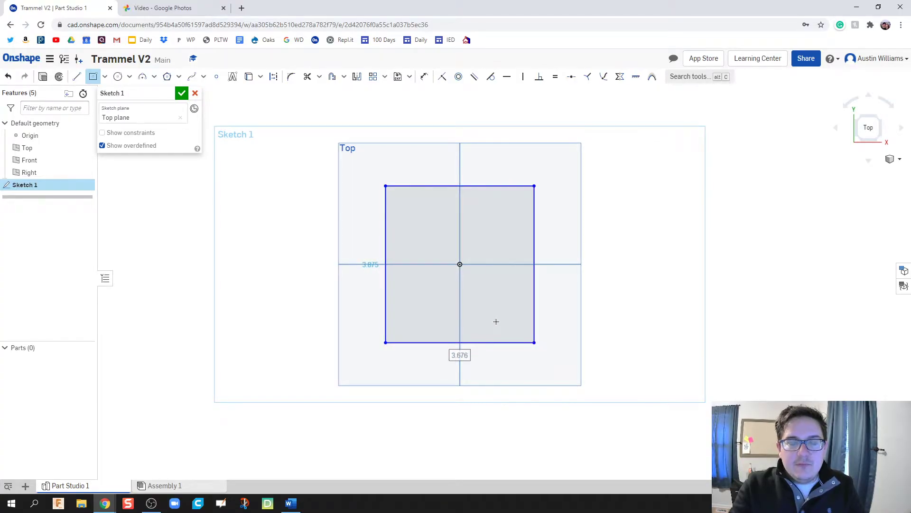
key("d")
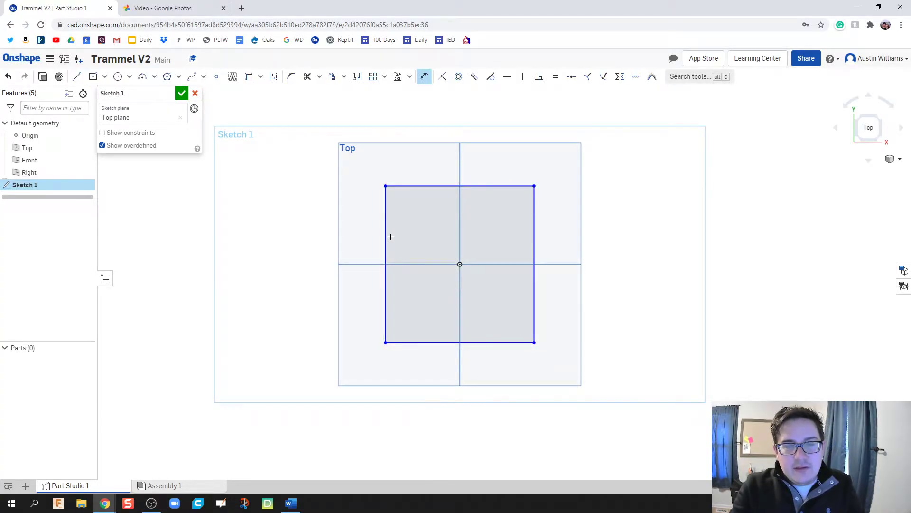
left_click(385, 233)
left_click(358, 233)
type("4.25")
key("Return")
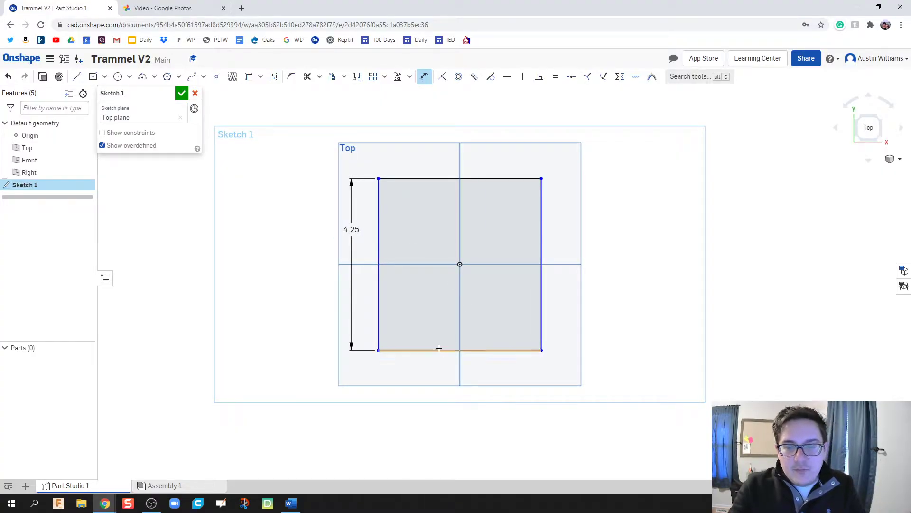
left_click(436, 358)
left_click(435, 365)
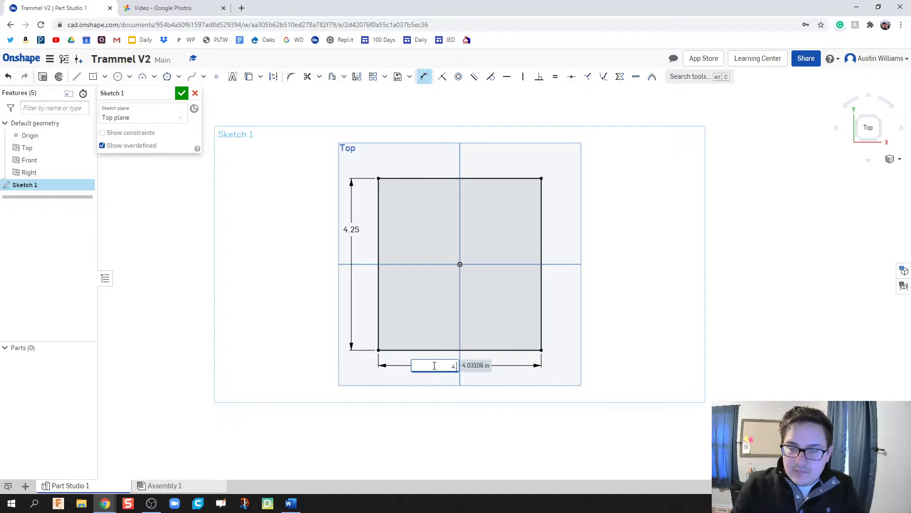
key("Return")
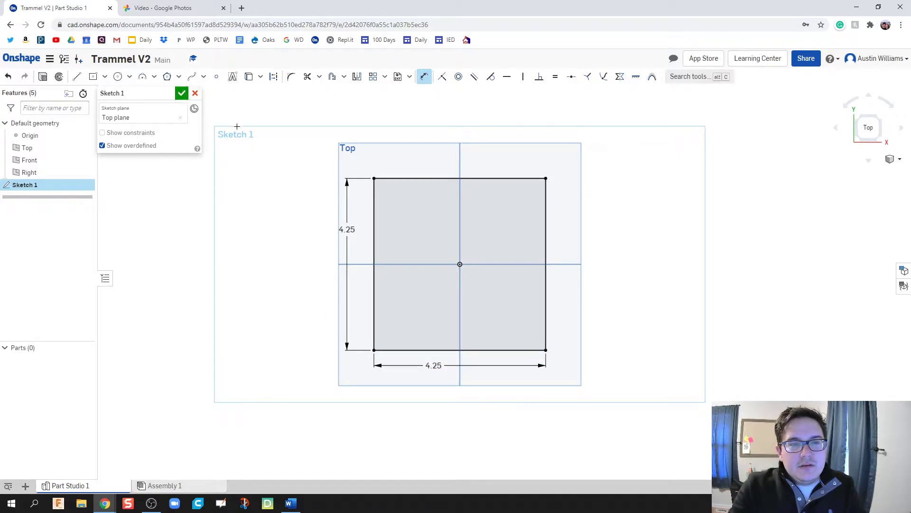
Hide the Top, Front and Right planes and view the sketch normal to its plane.
right_click_drag(269, 236, 272, 238)
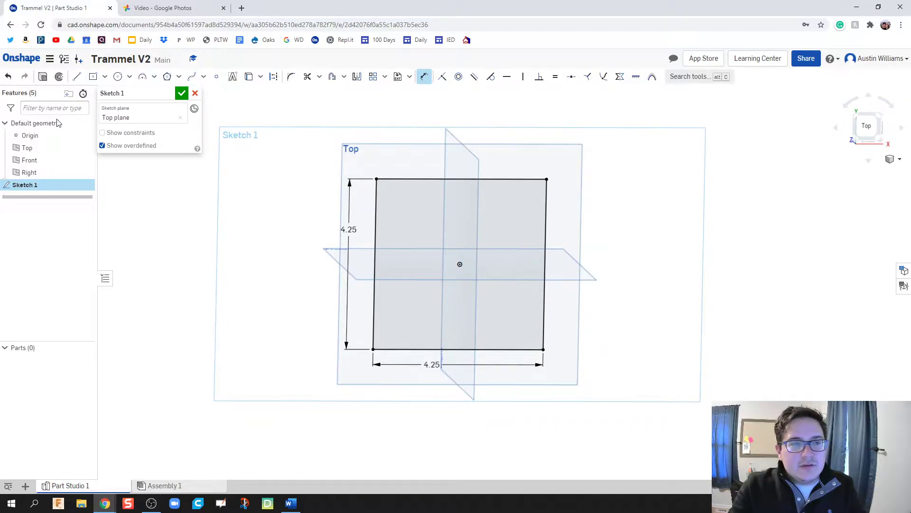
left_click(85, 147)
left_click(86, 159)
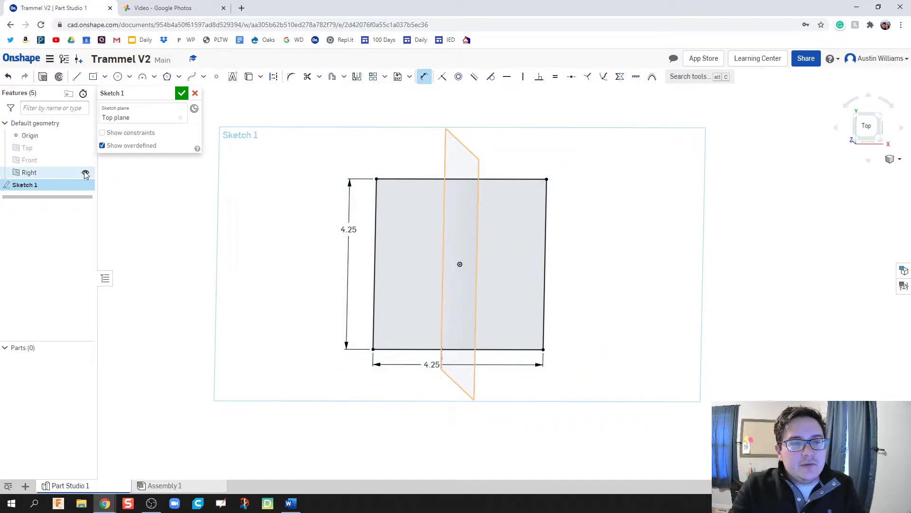
left_click(86, 174)
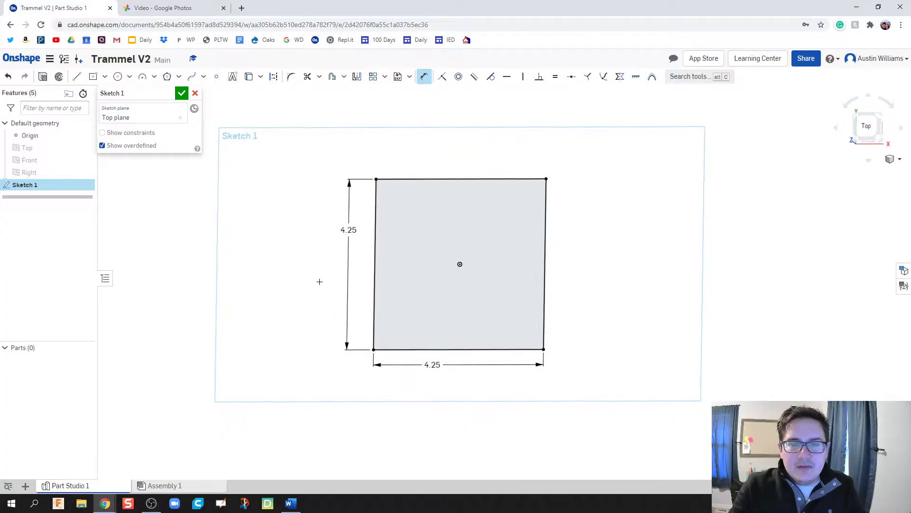
scroll(408, 272, "up", 2)
right_click(294, 283)
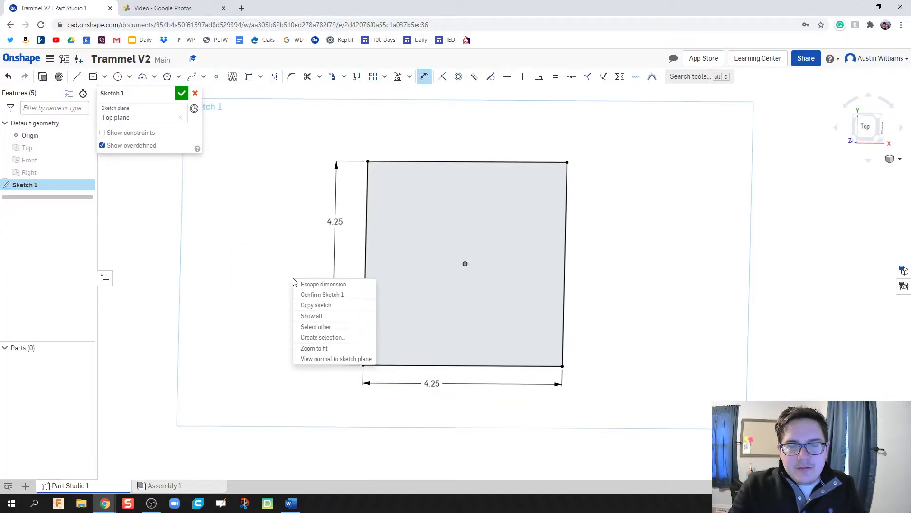
left_click(343, 359)
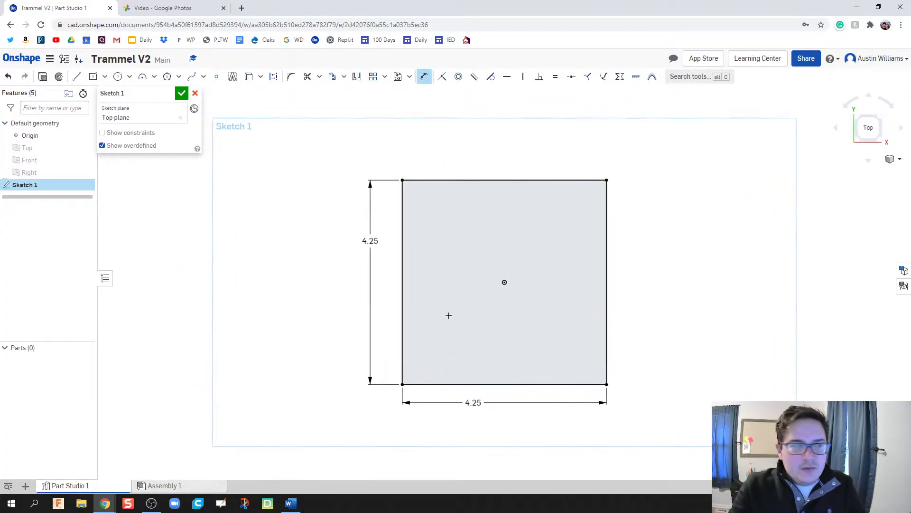
Draw two centre-point rectangles: a slot at the upper right and a square near the lower-left.
left_click(93, 77)
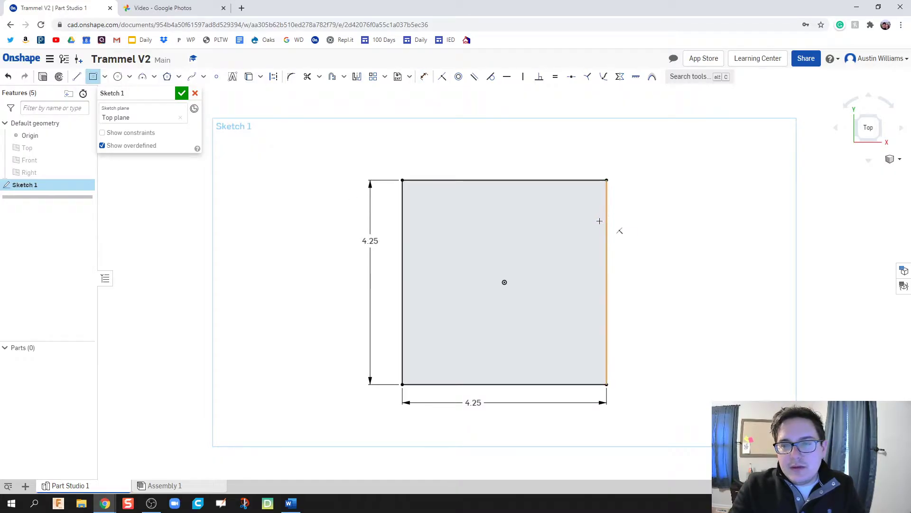
left_click(564, 234)
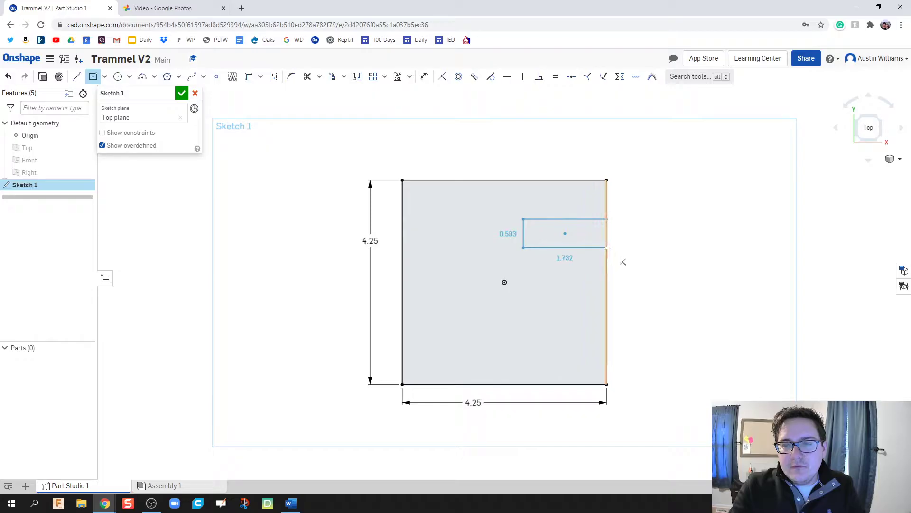
left_click(608, 247)
key("Tab")
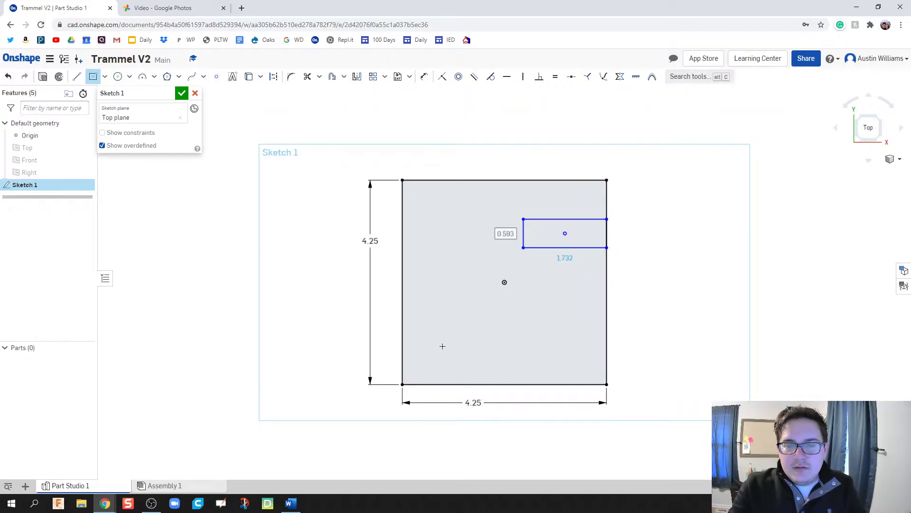
left_click(443, 334)
left_click(473, 368)
Dimension the slot rectangle 0.5 below the plate's top edge.
key("d")
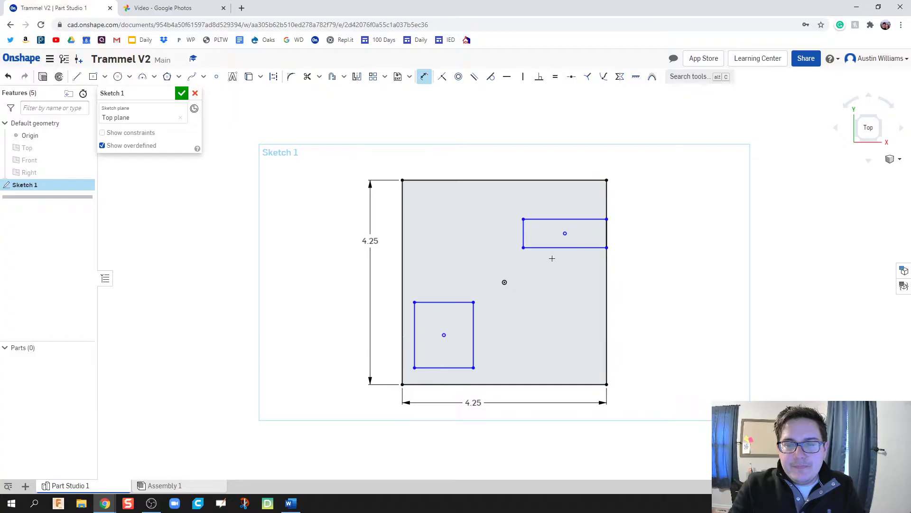
left_click(549, 219)
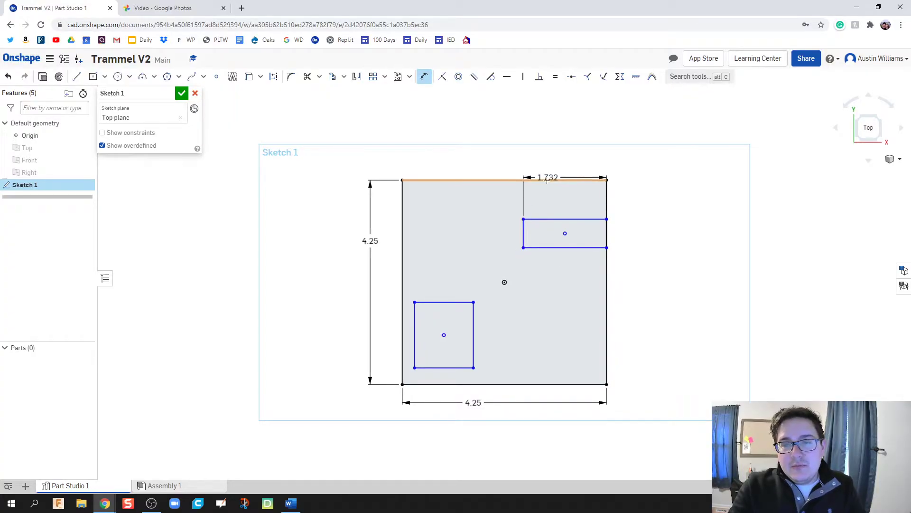
left_click(548, 180)
left_click(661, 199)
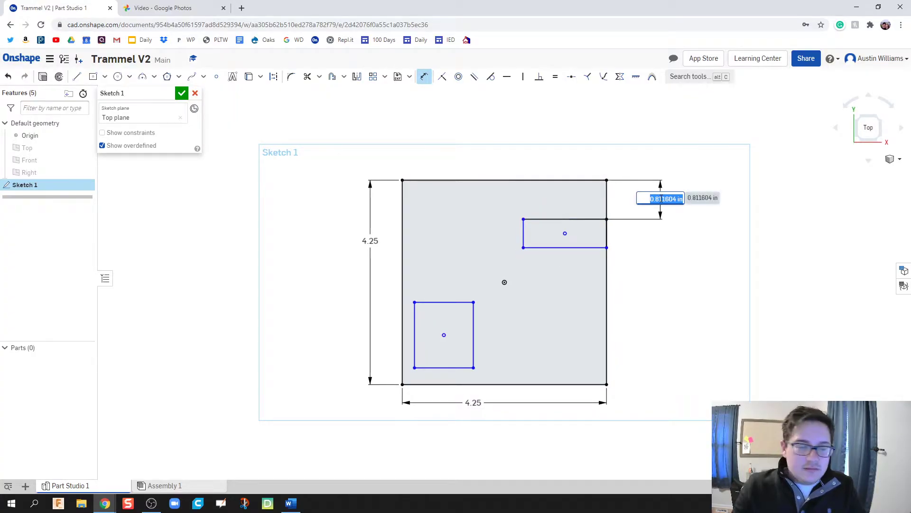
type("0.5")
key("Return")
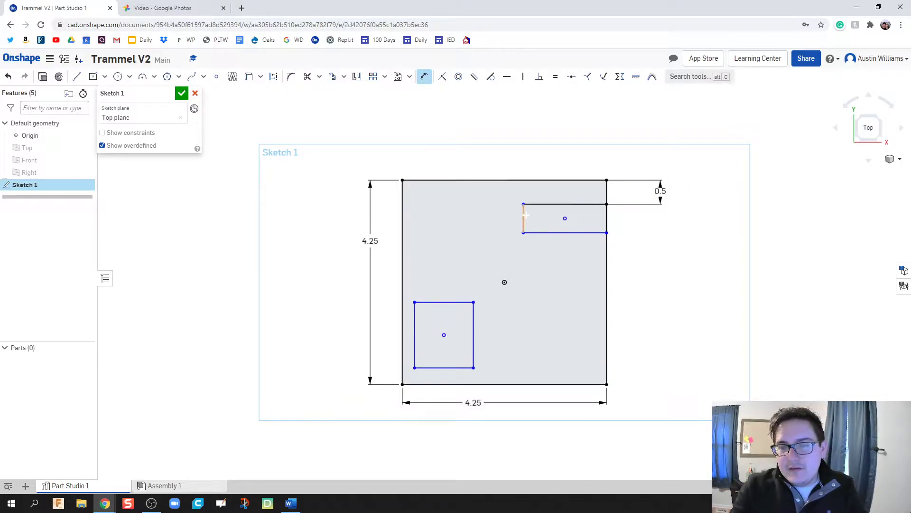
Give the slot rectangle a 0.5 height and 1.75 length, then fit the sketch in view.
left_click(520, 218)
left_click(497, 219)
type("0.5")
key("Return")
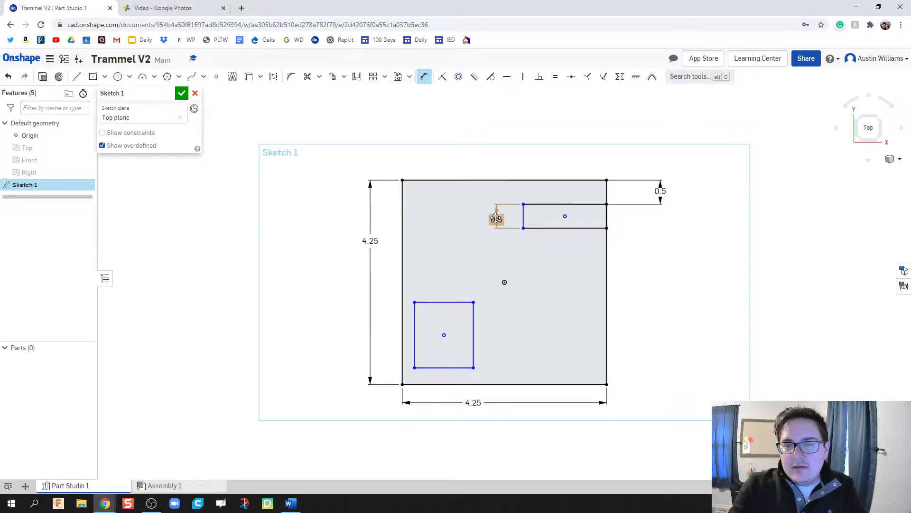
left_click_drag(495, 218, 638, 216)
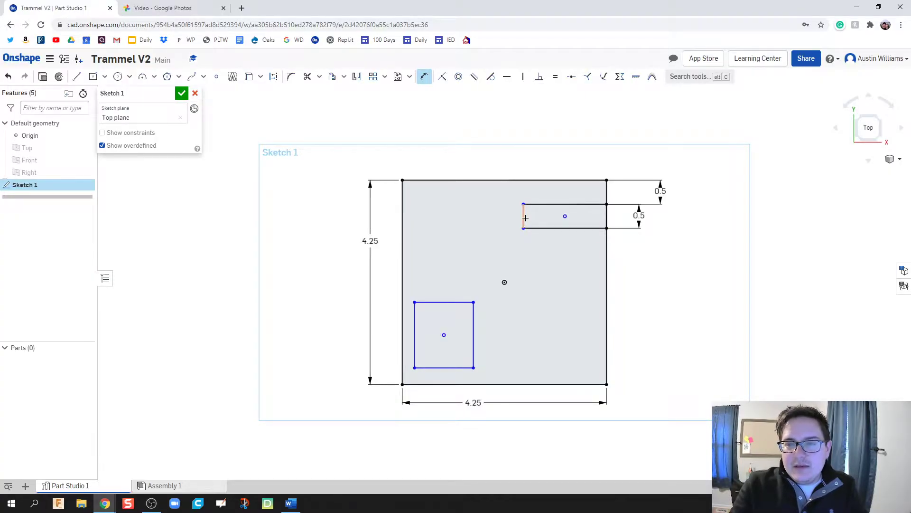
left_click(542, 227)
left_click(545, 243)
type("1.75")
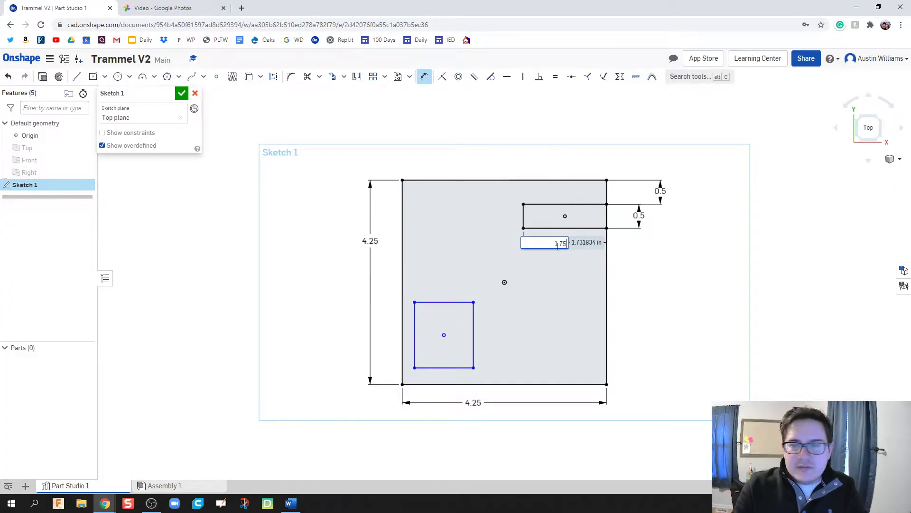
key("Return")
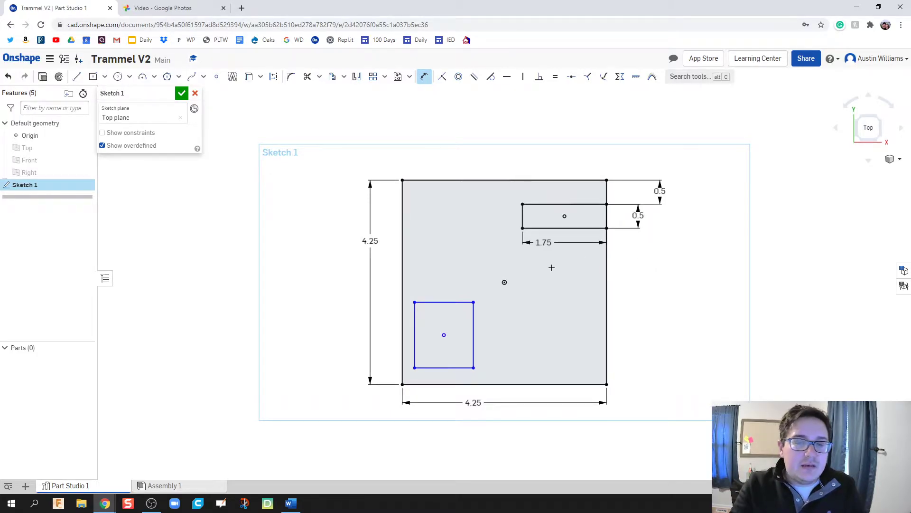
key("f")
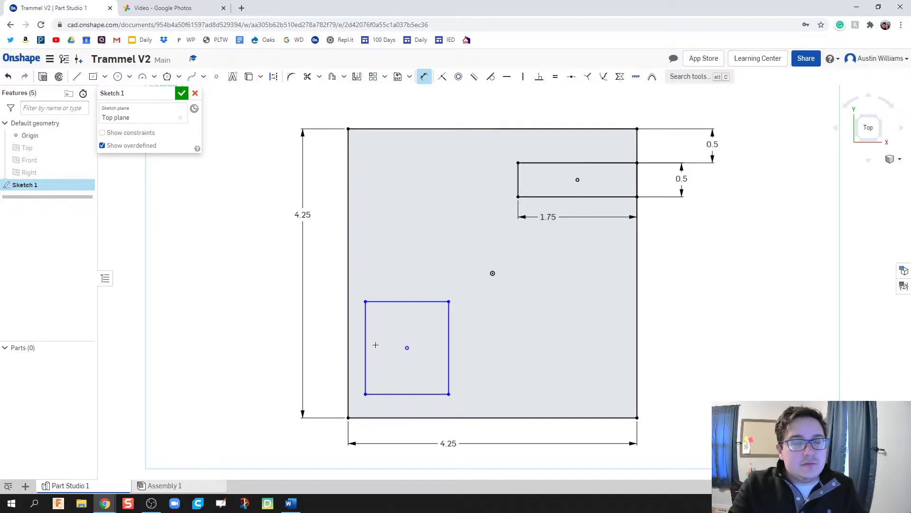
Dimension the lower-left square 1.25 tall and 1.25 wide.
middle_click_drag(375, 345, 398, 321)
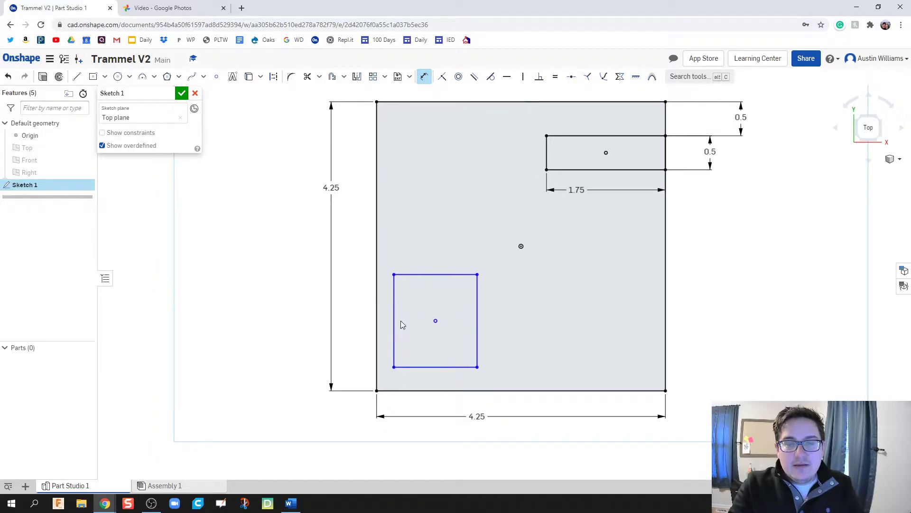
key("Escape")
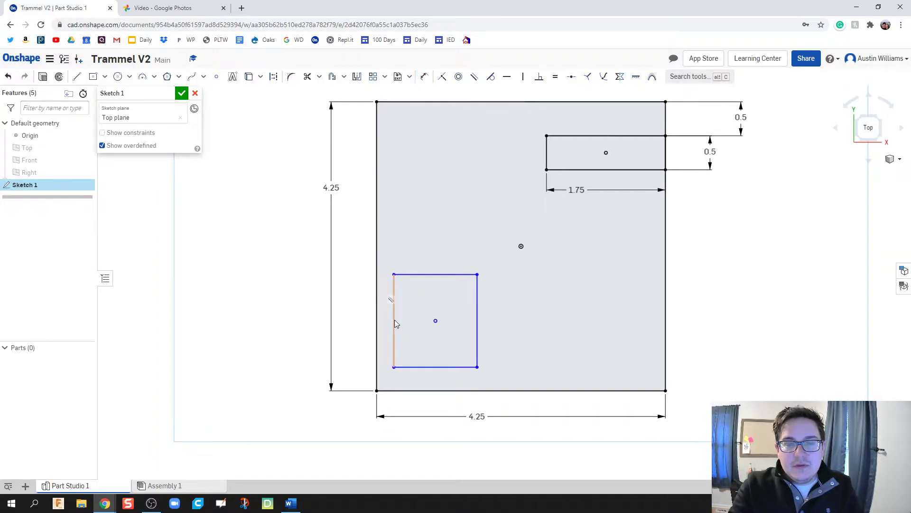
left_click(490, 321)
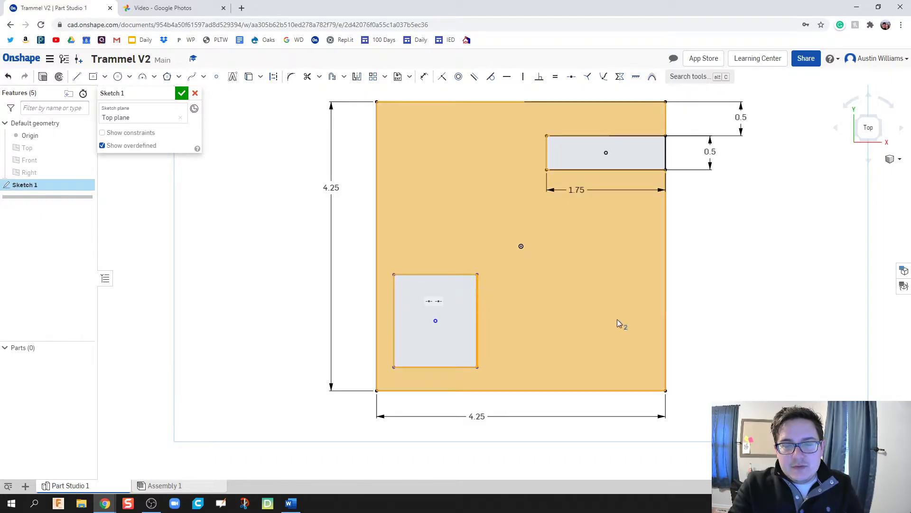
key("u")
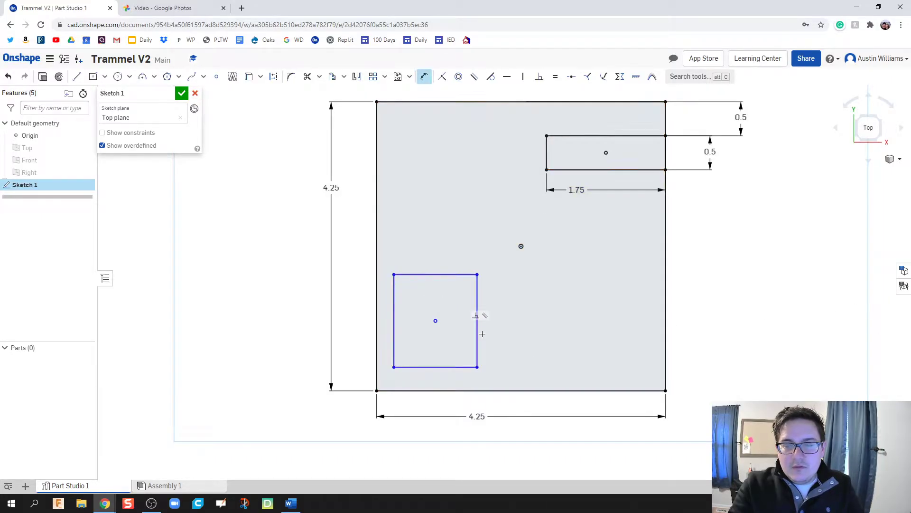
left_click(477, 328)
left_click(508, 328)
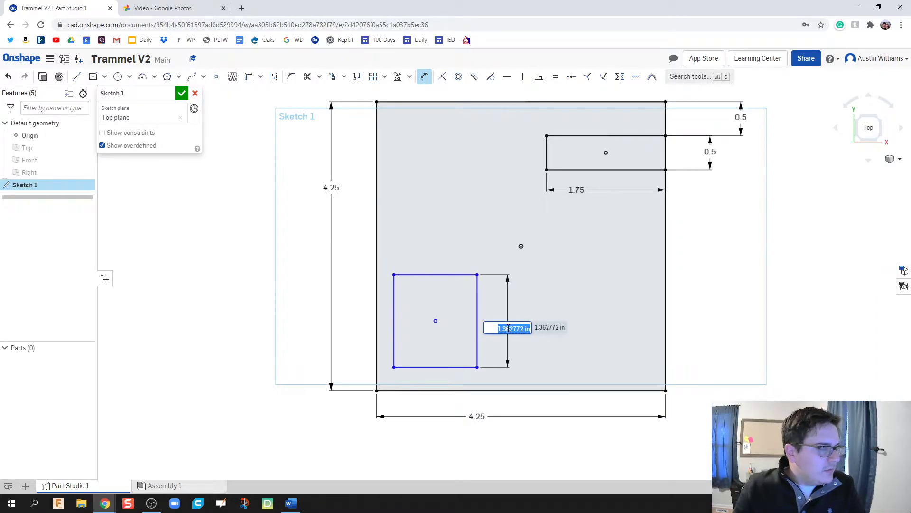
type("1.25")
key("Return")
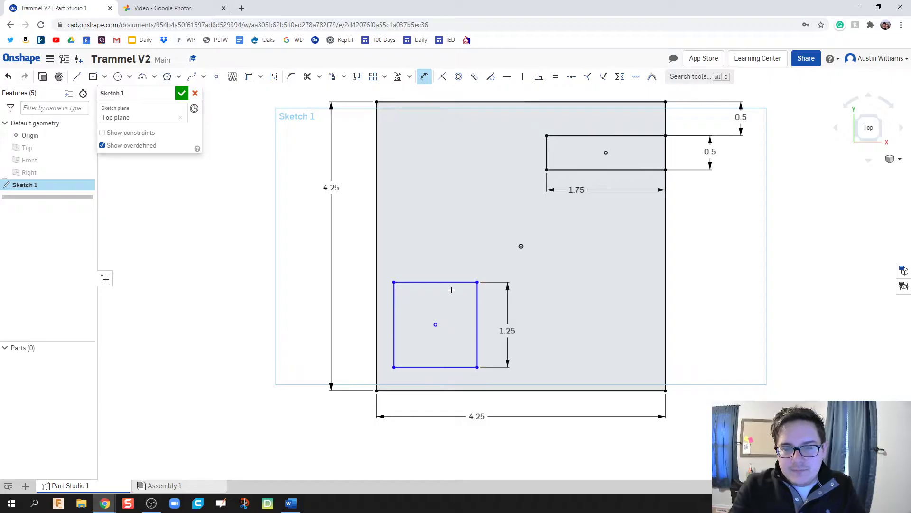
left_click(444, 282)
left_click(441, 267)
type("1.25")
key("Return")
Offset the square 0.406 from the plate's left edge and 0.406 from its bottom edge.
left_click(394, 314)
left_click(376, 316)
left_click(382, 435)
type("0.406")
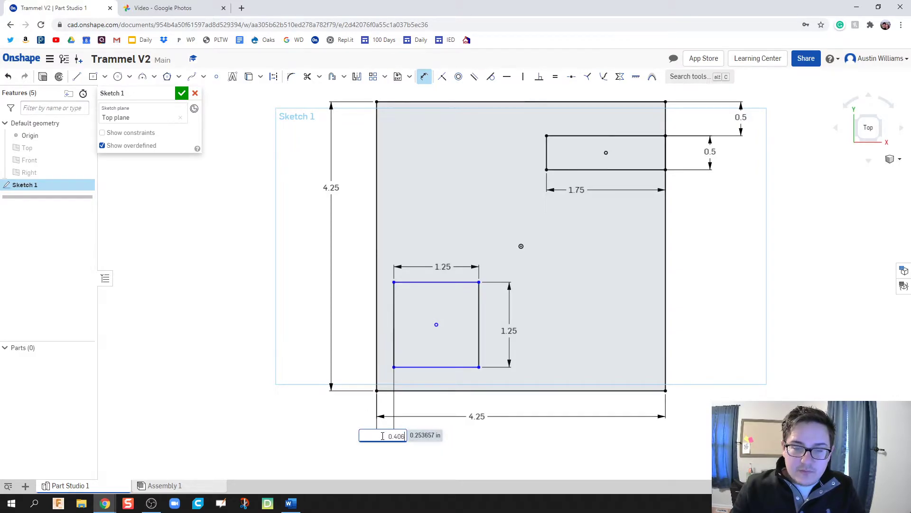
key("Return")
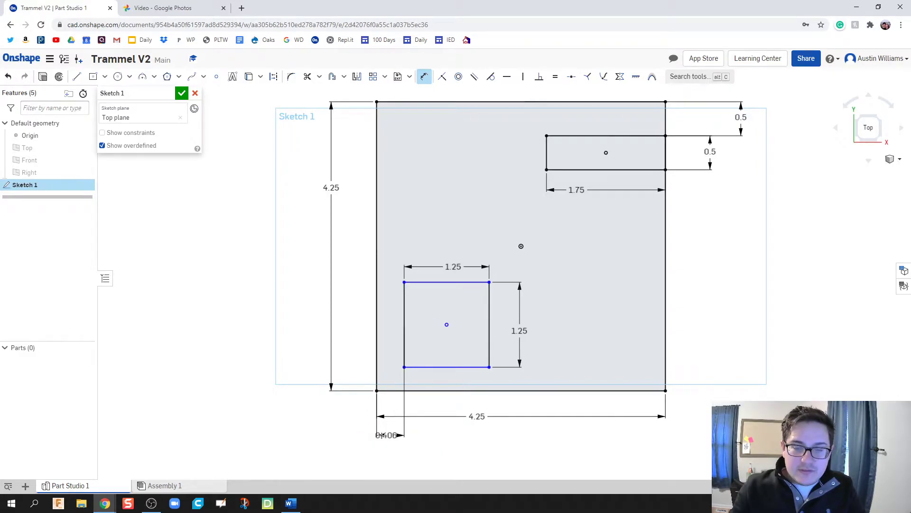
left_click(448, 366)
left_click(444, 390)
left_click(283, 384)
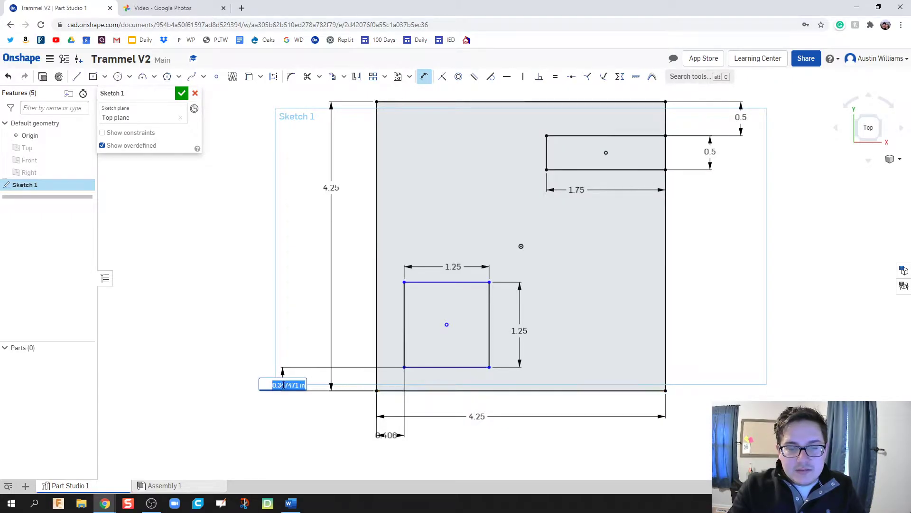
type("0.406")
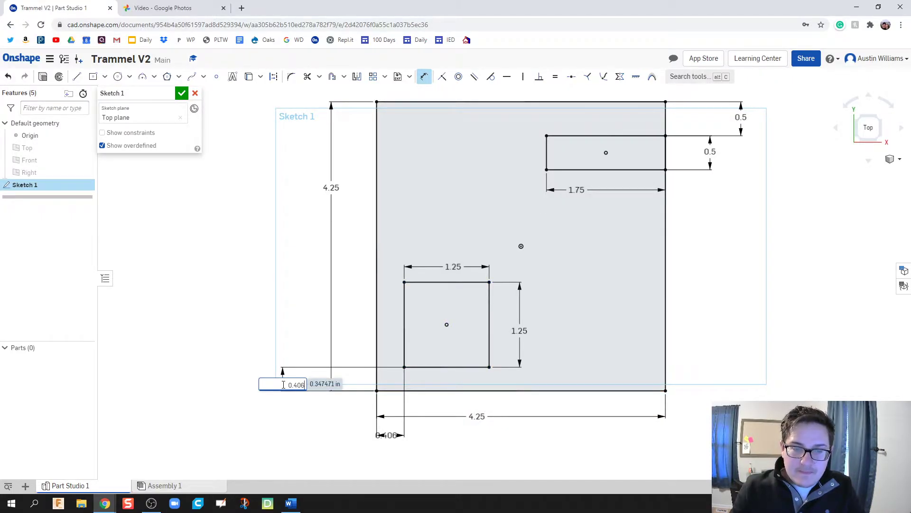
key("Return")
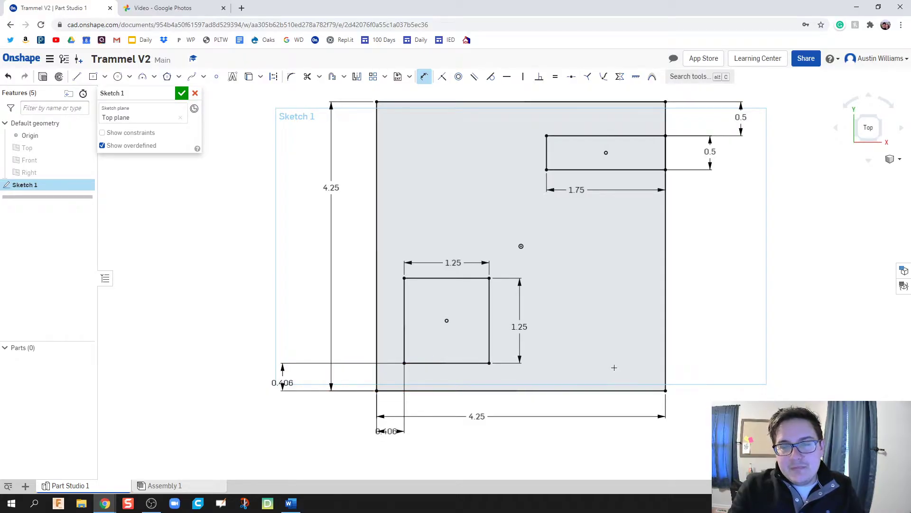
Move the 0.406, 4.25, 1.75 and 0.5 dimension labels closer to the sketch.
middle_click_drag(593, 337, 539, 349)
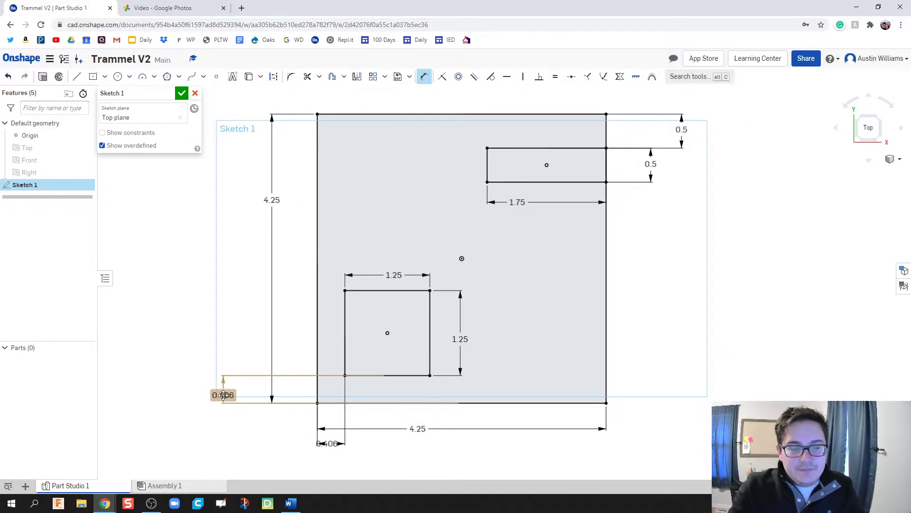
left_click_drag(223, 395, 295, 391)
left_click_drag(328, 443, 331, 393)
left_click_drag(418, 429, 419, 416)
left_click_drag(272, 199, 300, 198)
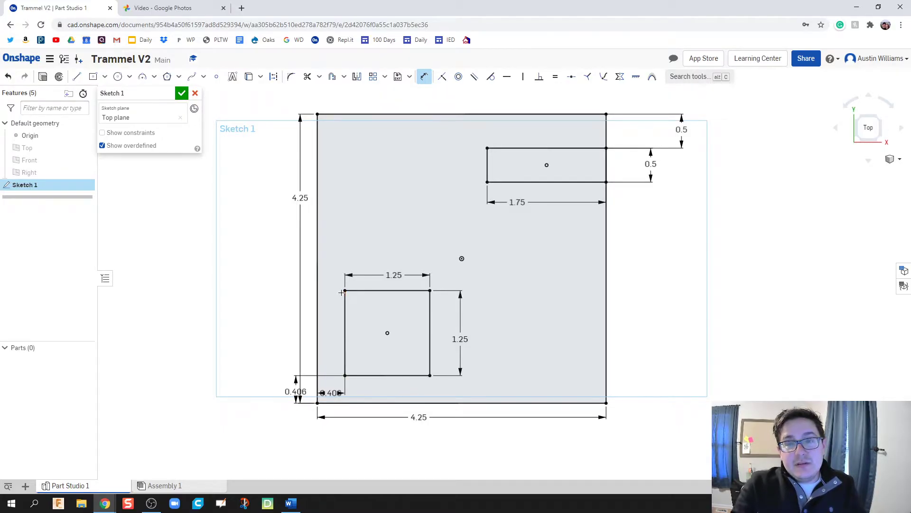
left_click_drag(523, 206, 552, 196)
left_click_drag(650, 164, 623, 164)
left_click_drag(678, 130, 622, 130)
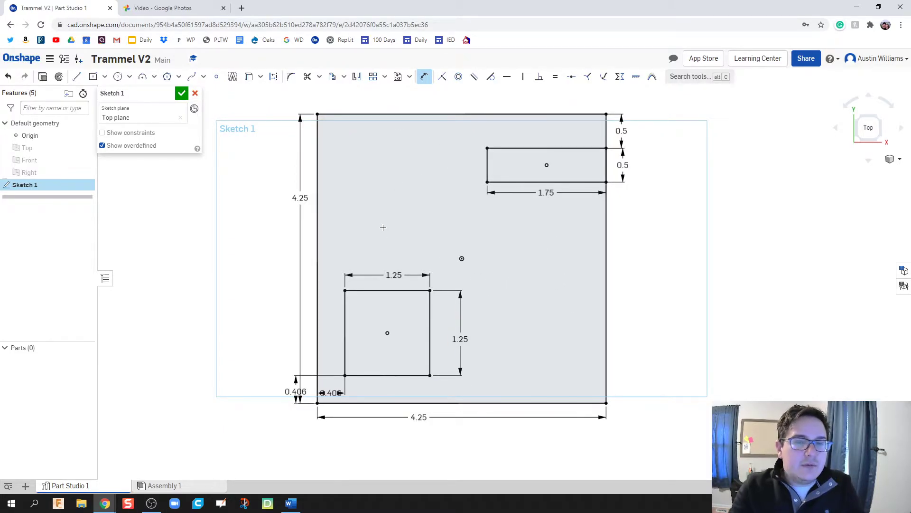
Draw two horizontal lines from the left edge and two vertical lines up to the top edge.
key("l")
left_click(316, 181)
left_click(438, 182)
key("Escape")
key("l")
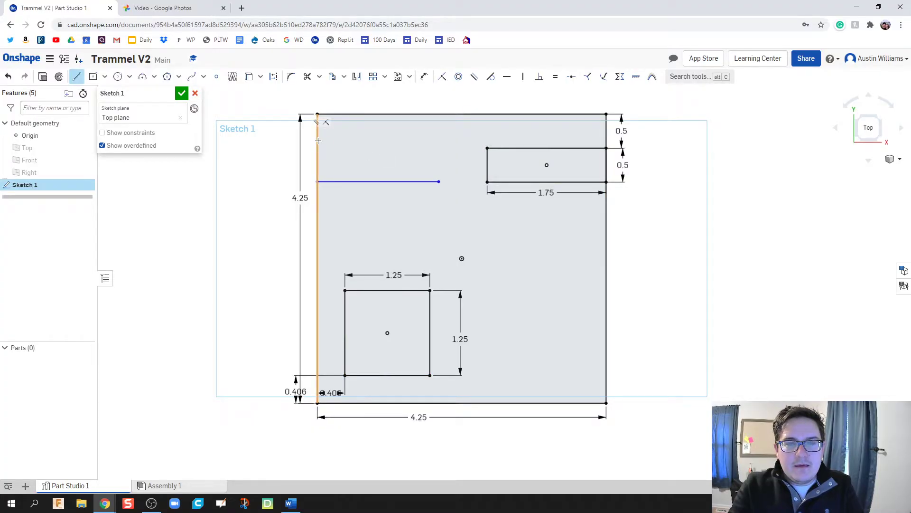
left_click(318, 141)
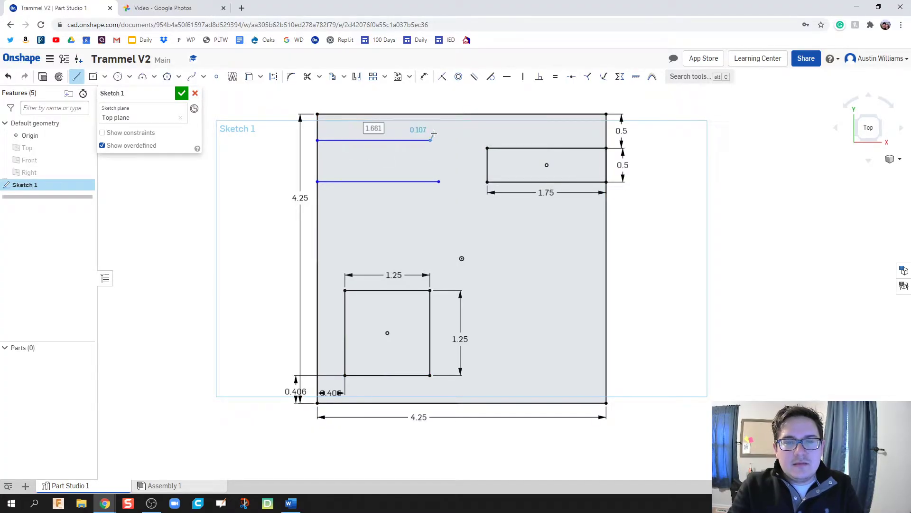
left_click(433, 135)
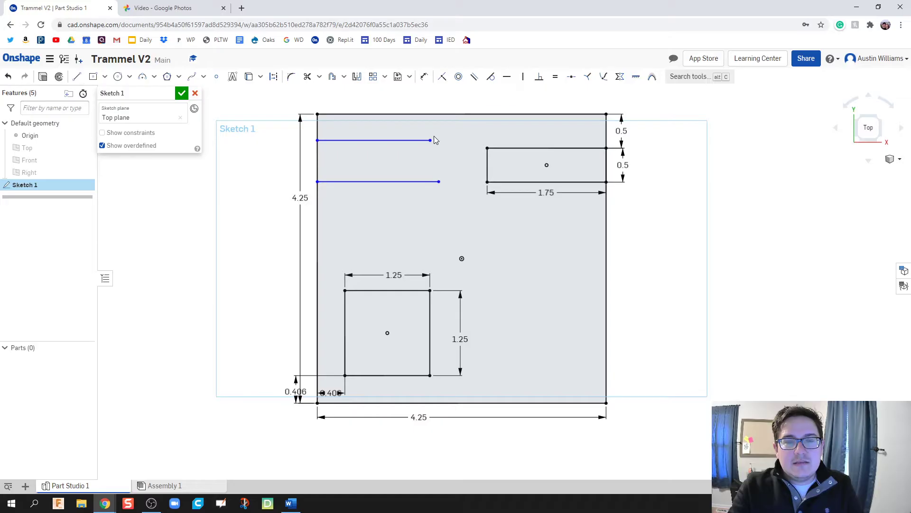
left_click(397, 201)
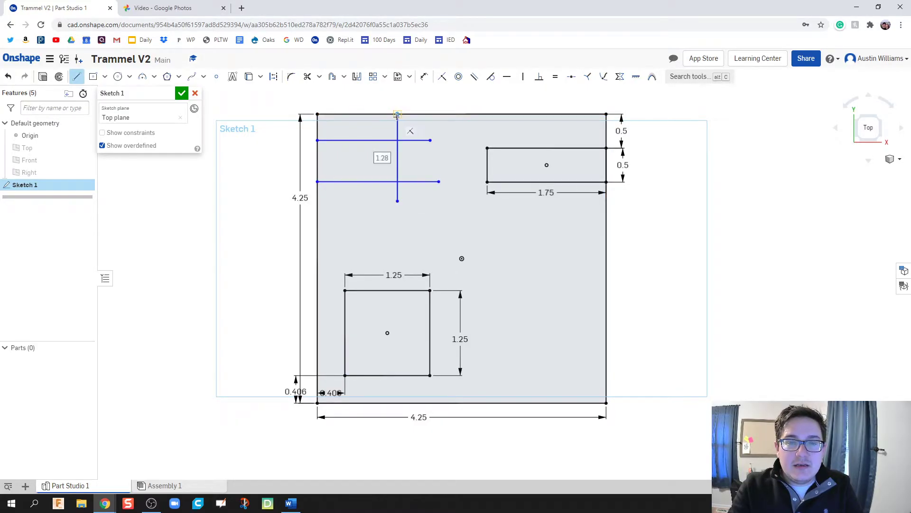
left_click(398, 114)
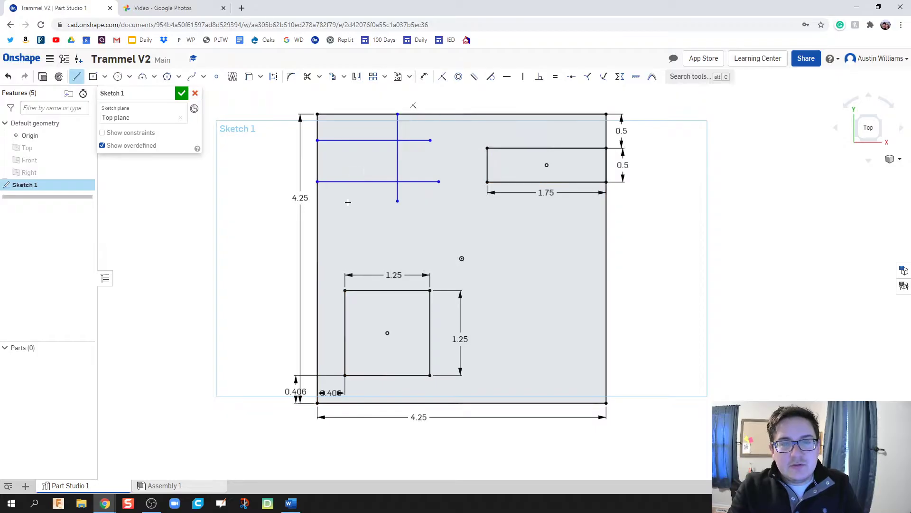
left_click(348, 201)
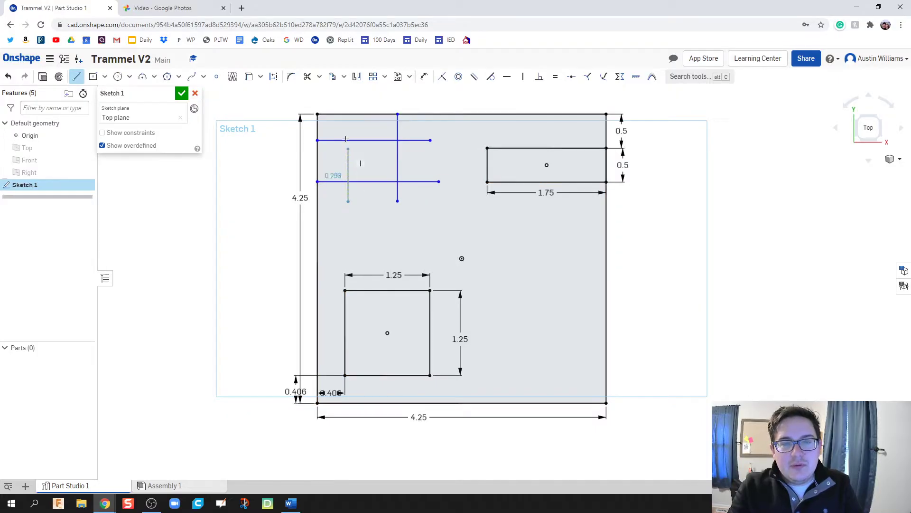
left_click(347, 114)
key("Escape")
Start dimensioning the upper horizontal line from the plate's bottom edge.
key("m")
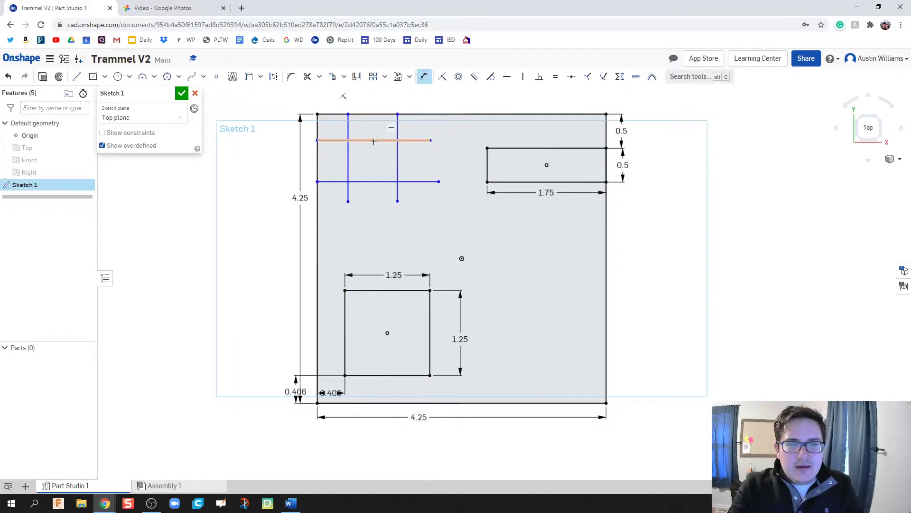
left_click(374, 141)
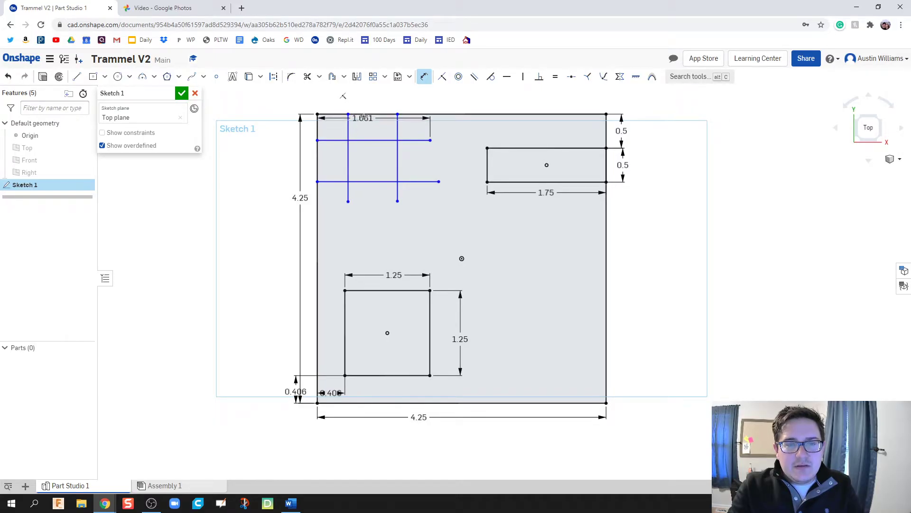
left_click(362, 114)
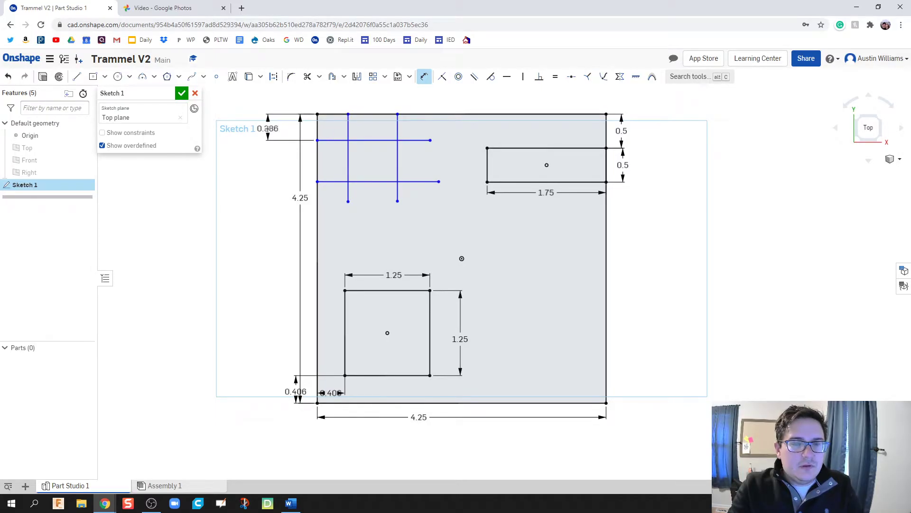
key("Escape")
key("d")
left_click(373, 141)
left_click(353, 403)
Set the upper horizontal line 3.875 and the lower one 2.75 above the plate's bottom edge.
left_click(251, 321)
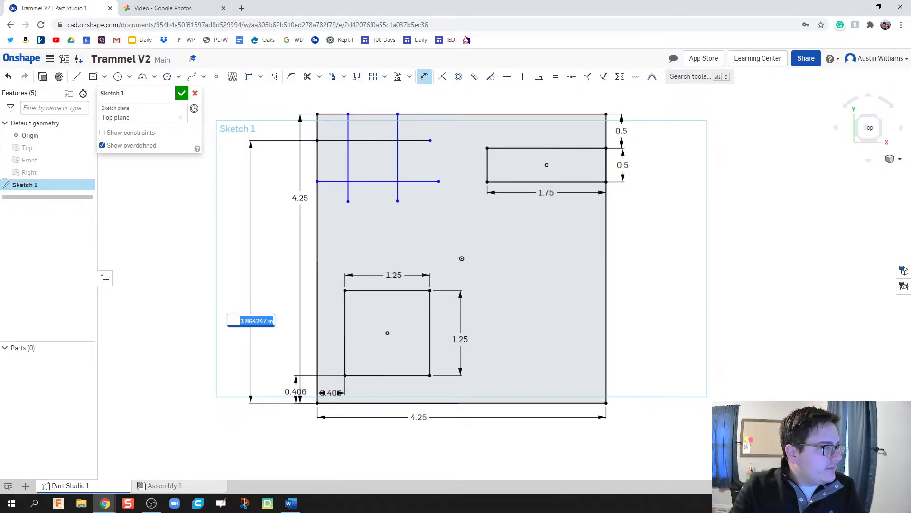
key("alt+Tab")
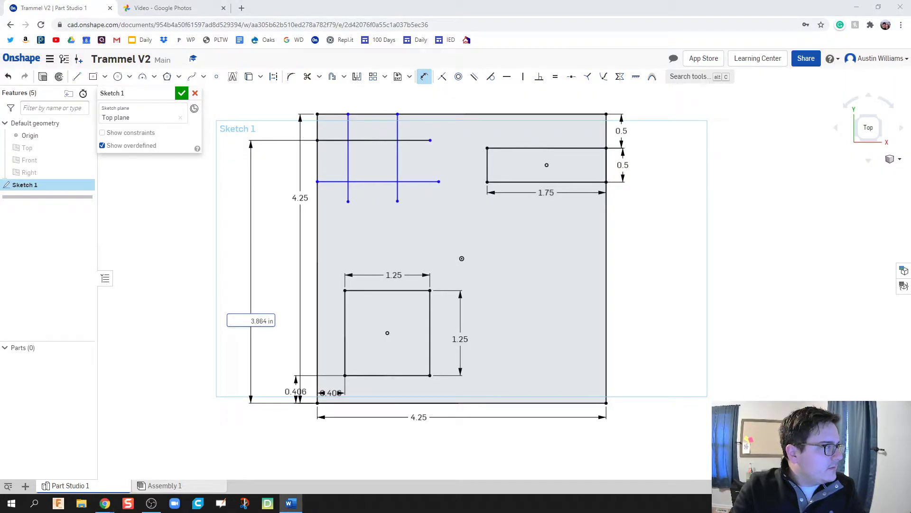
left_click(256, 321)
type("3.875")
key("Return")
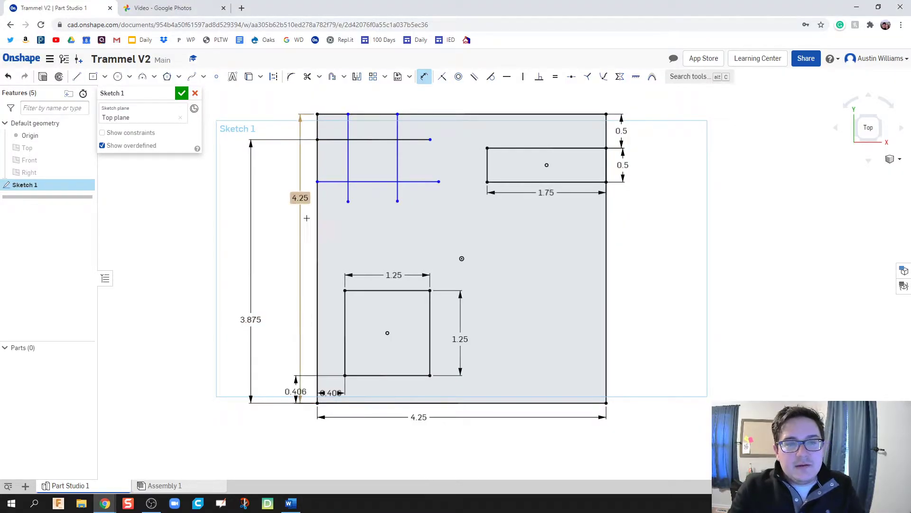
left_click(365, 182)
left_click(361, 402)
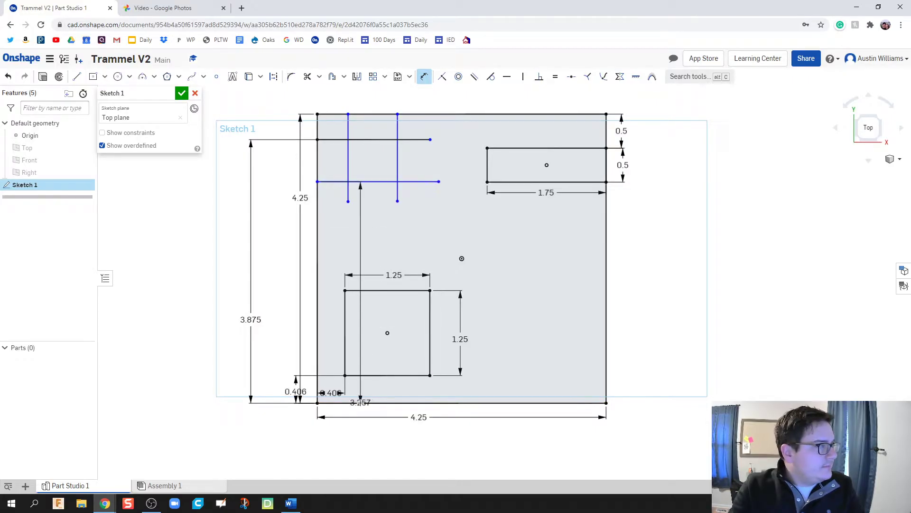
left_click(279, 309)
type("2")
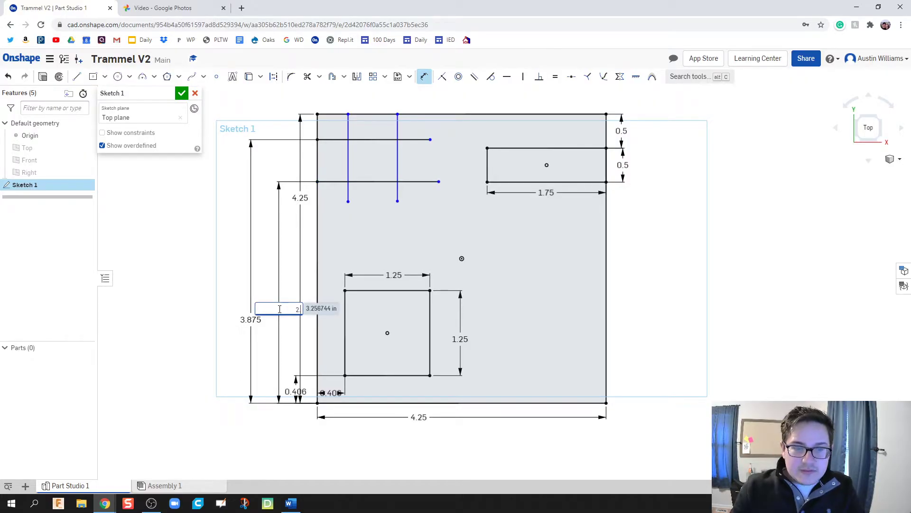
type(".75")
key("Return")
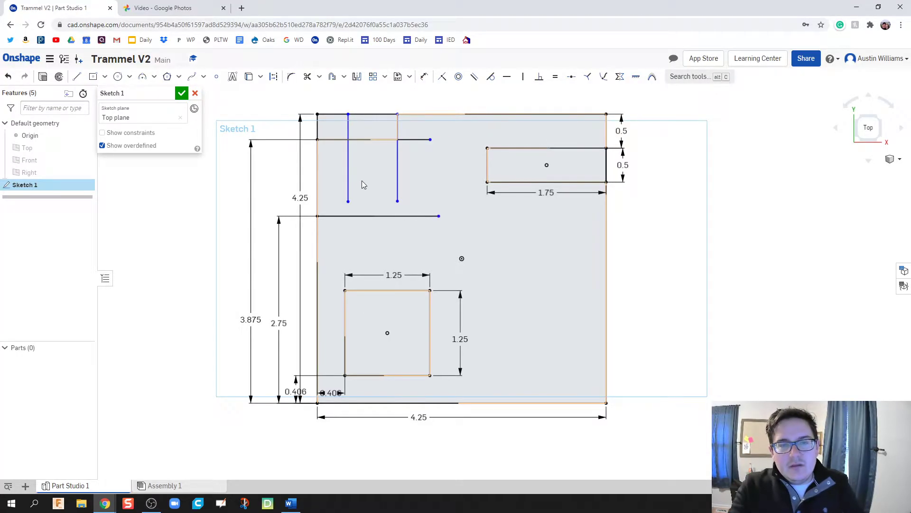
Place the left vertical line 0.406 from the plate's left edge, undoing a stray length dimension.
left_click(348, 182)
left_click(272, 180)
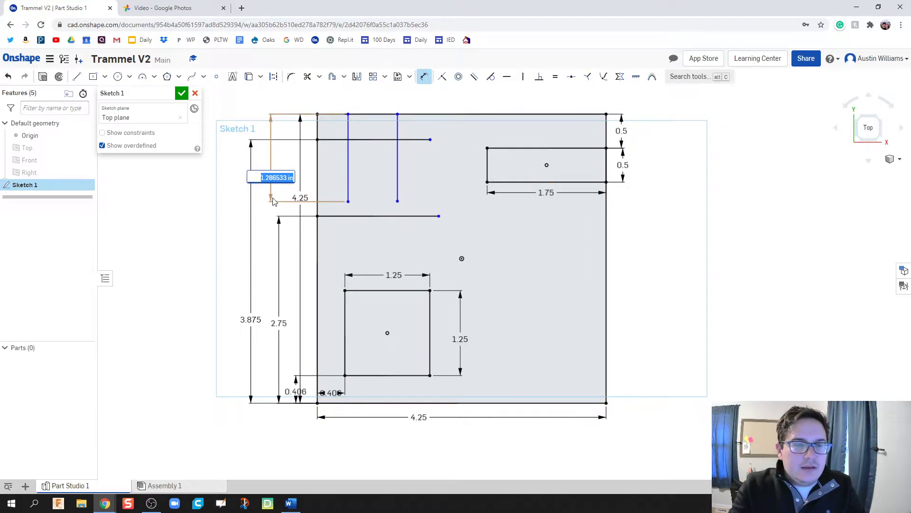
key("Return")
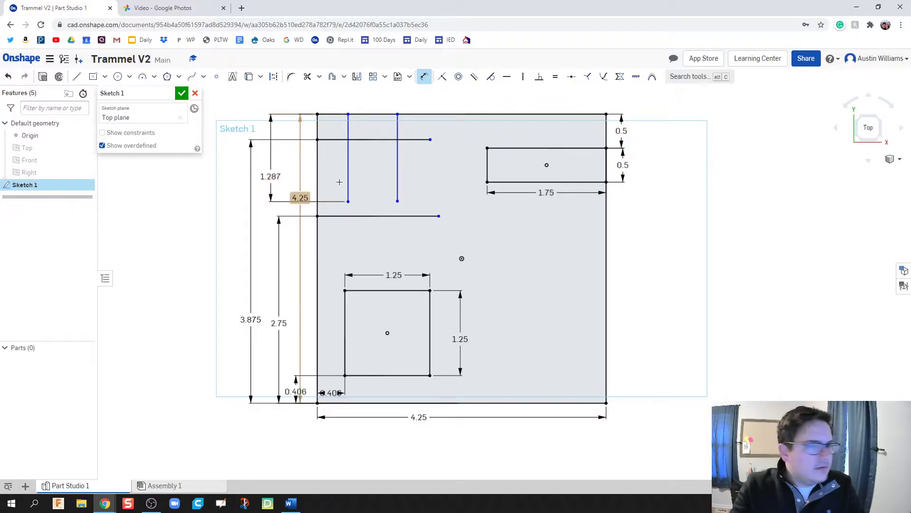
key("ctrl+z")
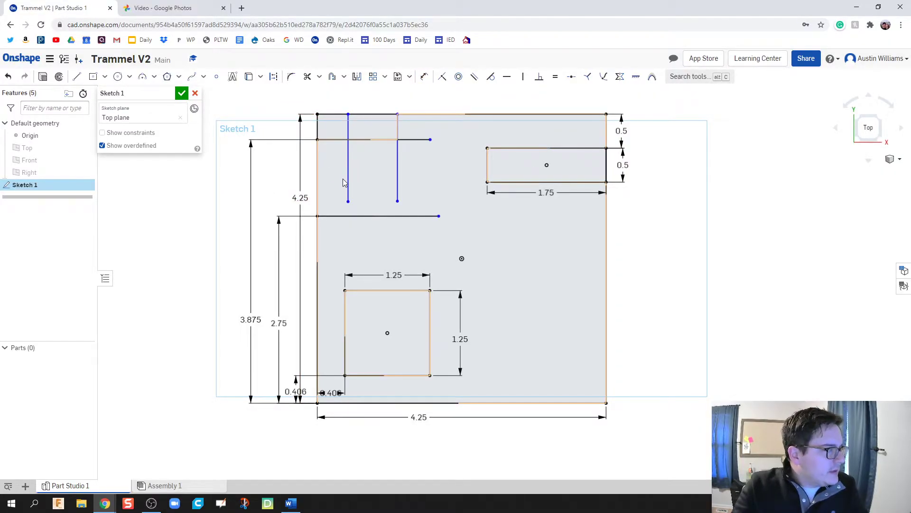
key("d")
left_click(347, 171)
left_click(318, 172)
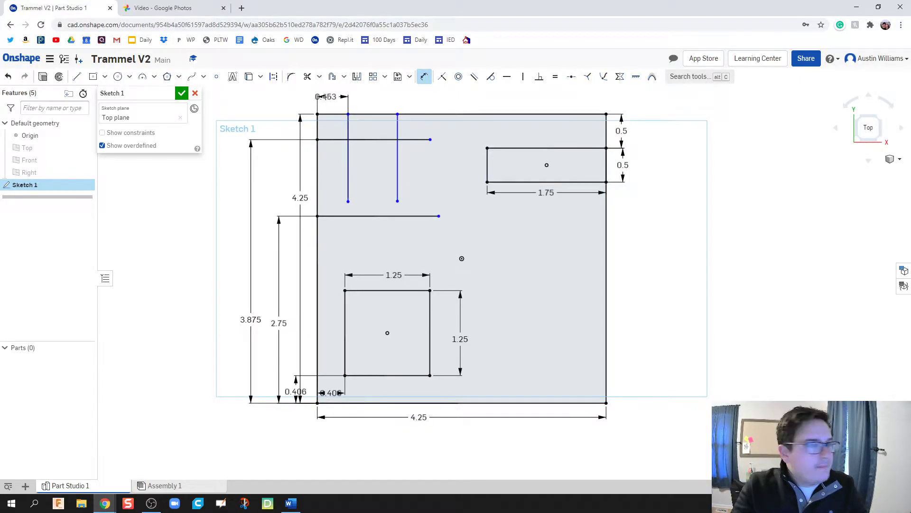
left_click(325, 96)
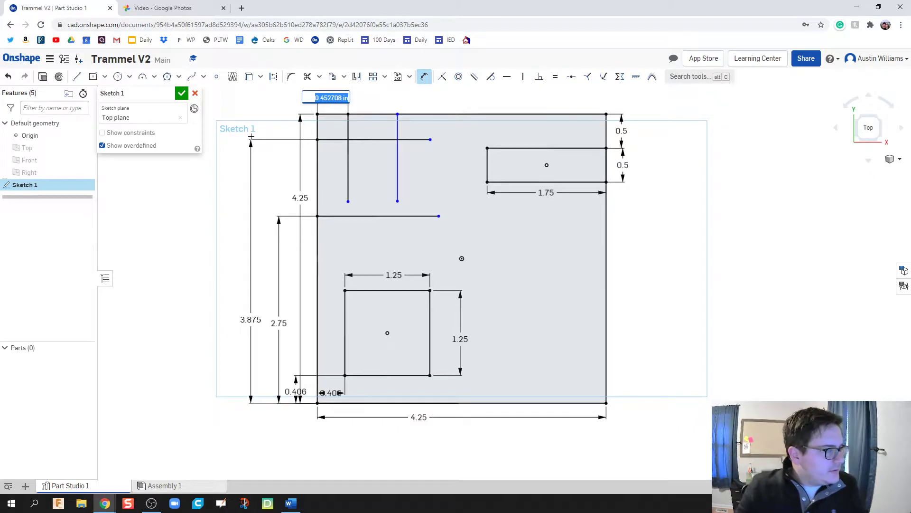
type("04")
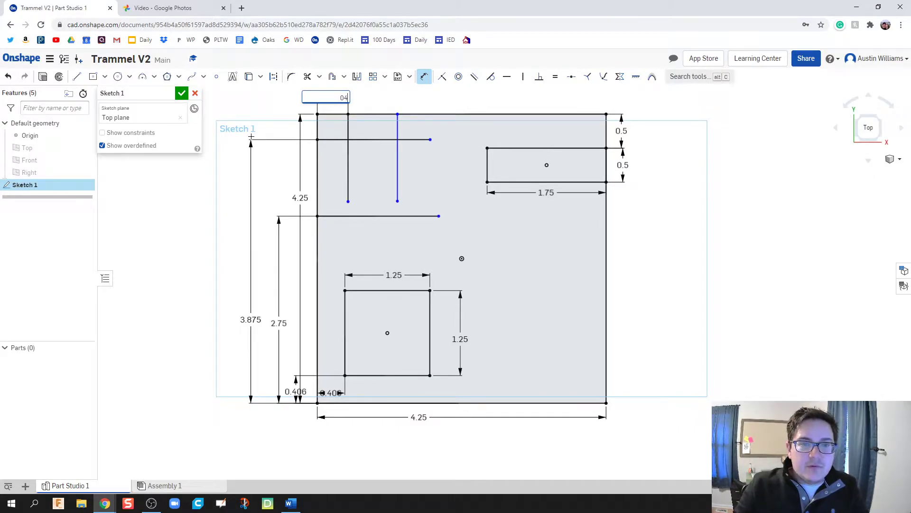
key("BackSpace")
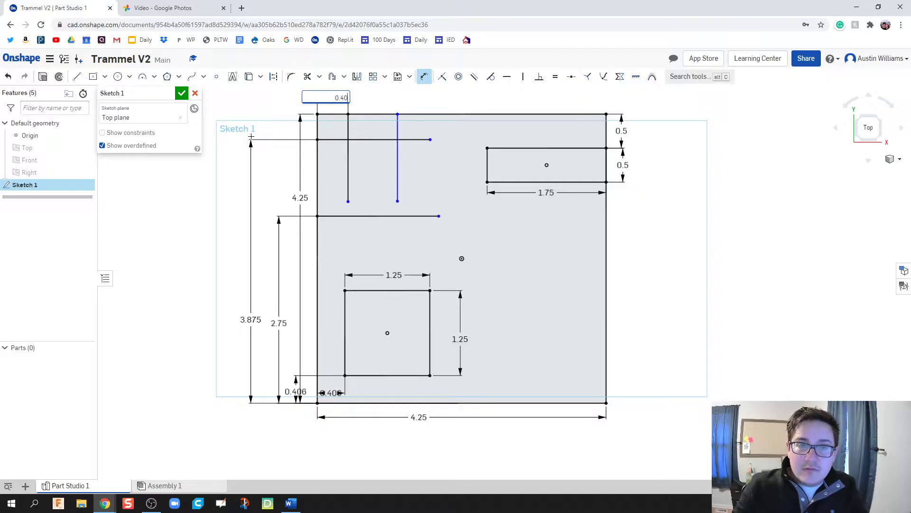
key("Return")
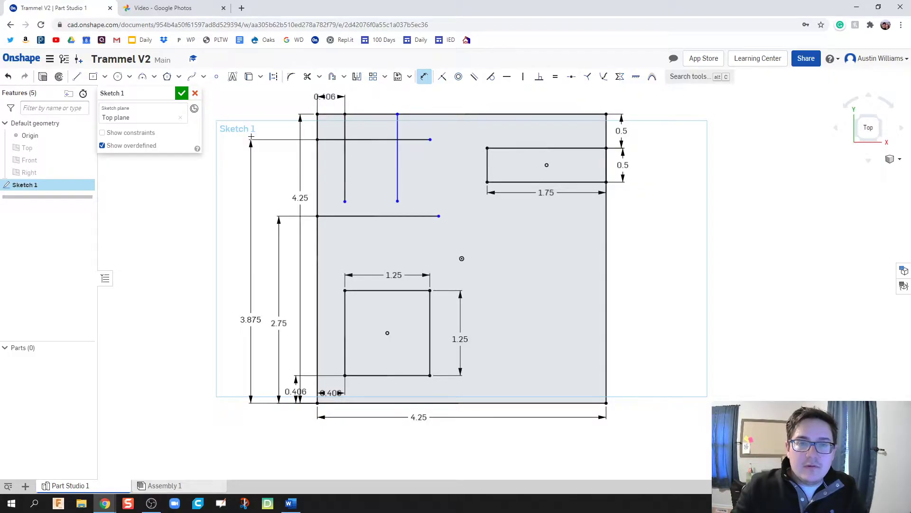
Begin dimensioning the right vertical line from the left edge, then replay the trammel video.
left_click(396, 165)
left_click(317, 171)
left_click(362, 90)
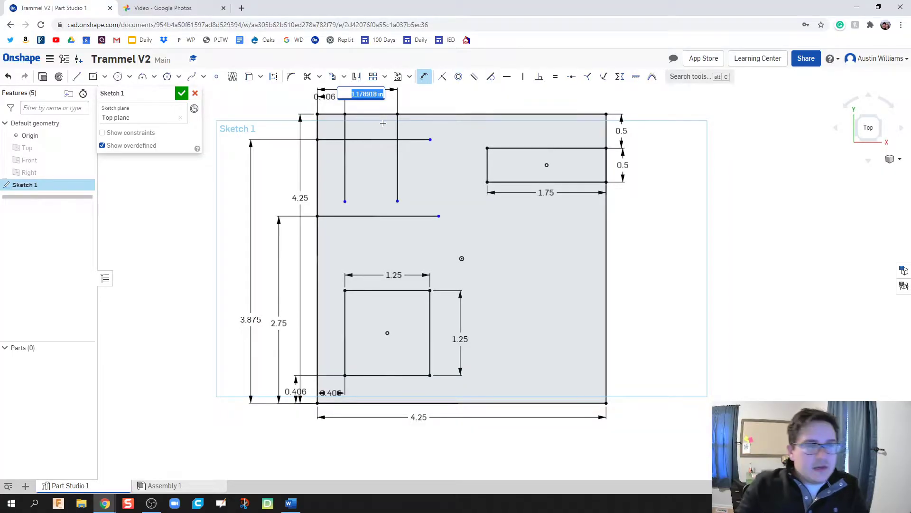
left_click(189, 7)
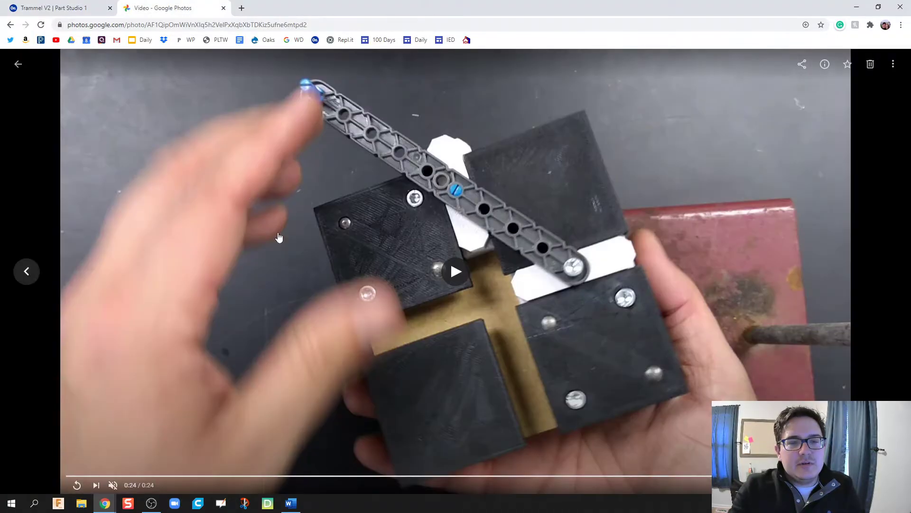
left_click(376, 369)
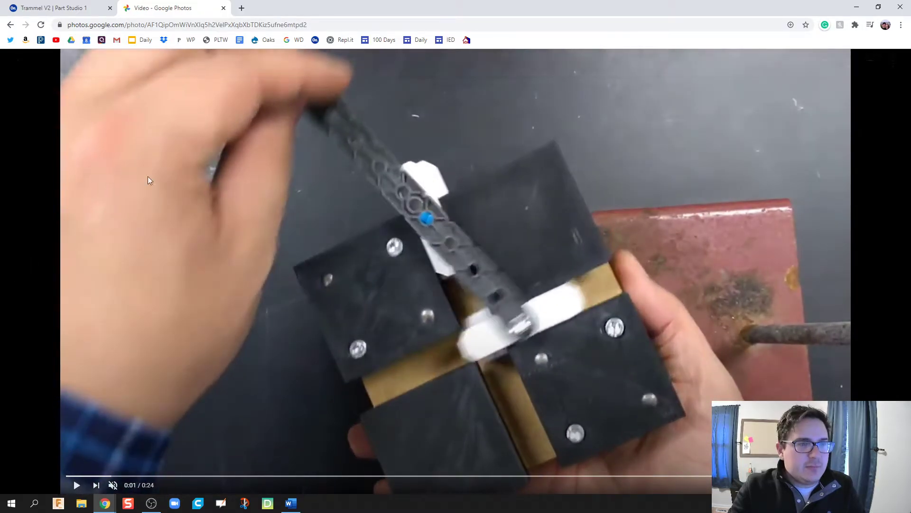
Change the right vertical line's 1.179 offset to 1.406 in from the plate's left edge.
left_click(52, 7)
scroll(358, 257, "up", 2)
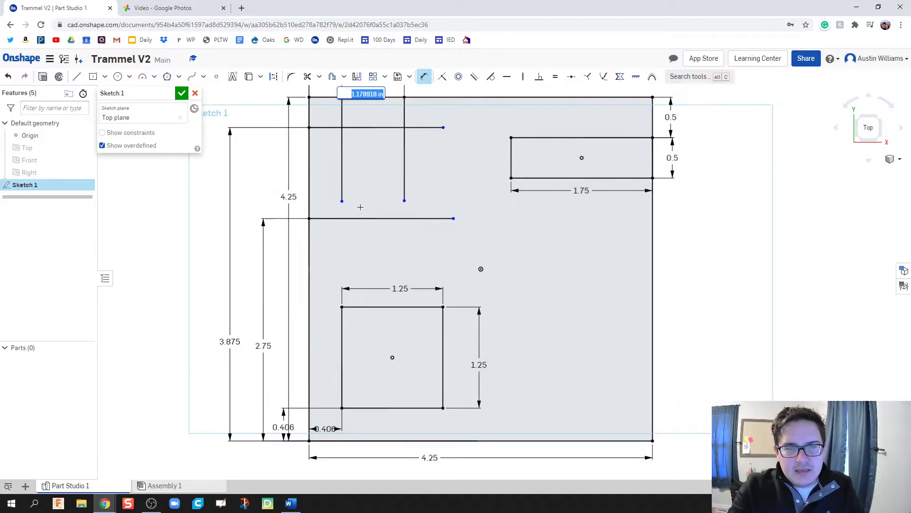
scroll(357, 258, "down", 2)
middle_click_drag(357, 258, 357, 240)
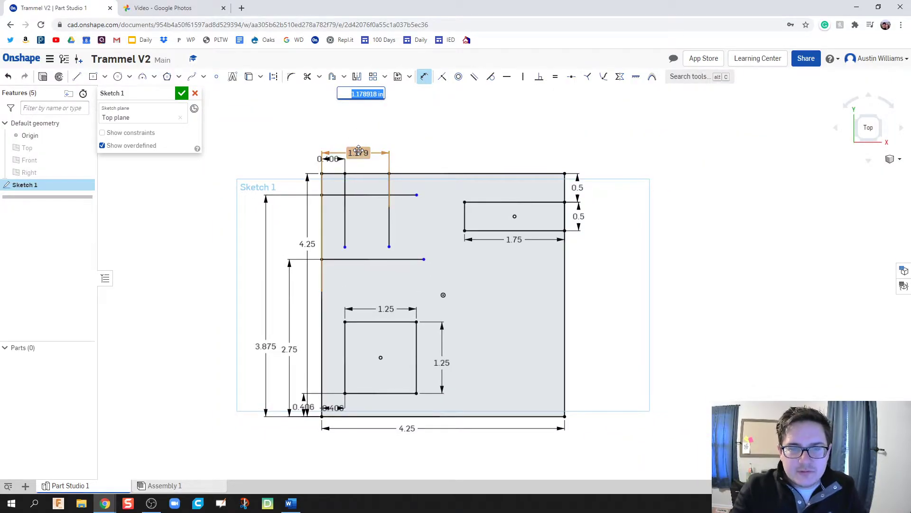
double_click(359, 152)
type("1.406")
key("Return")
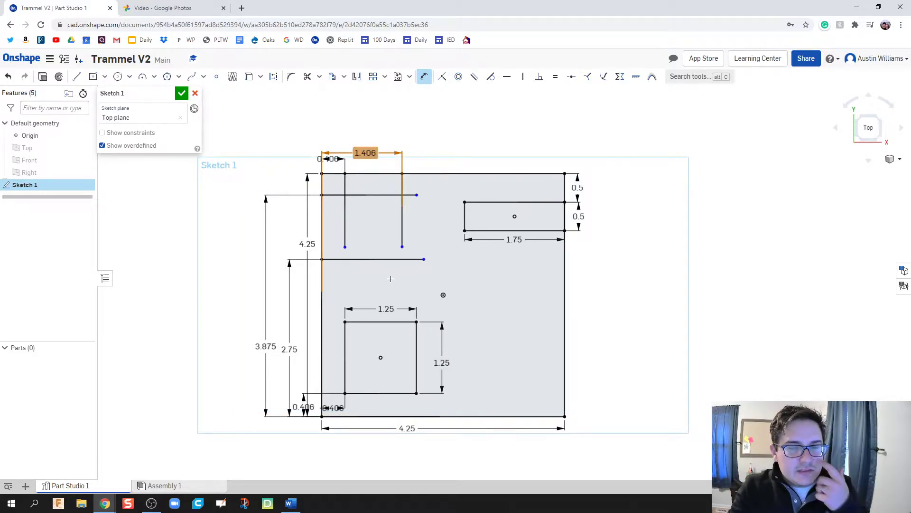
scroll(362, 266, "up", 2)
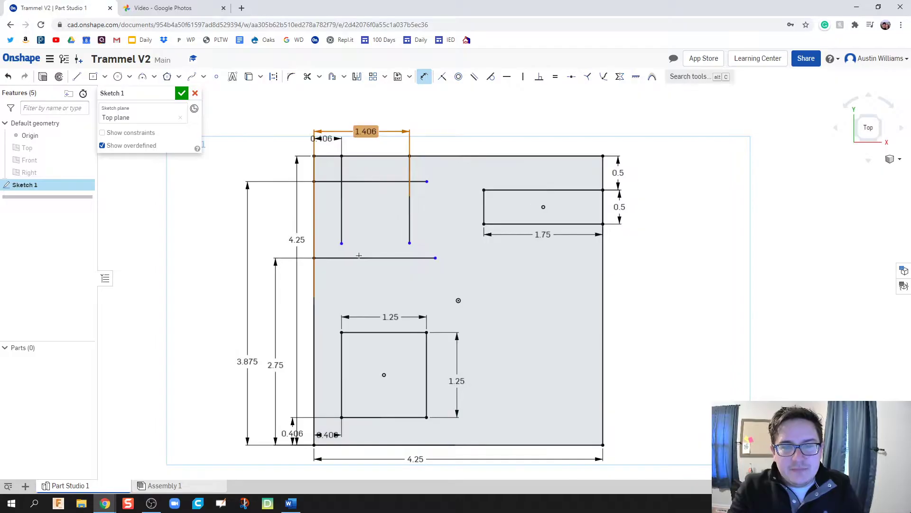
key("Escape")
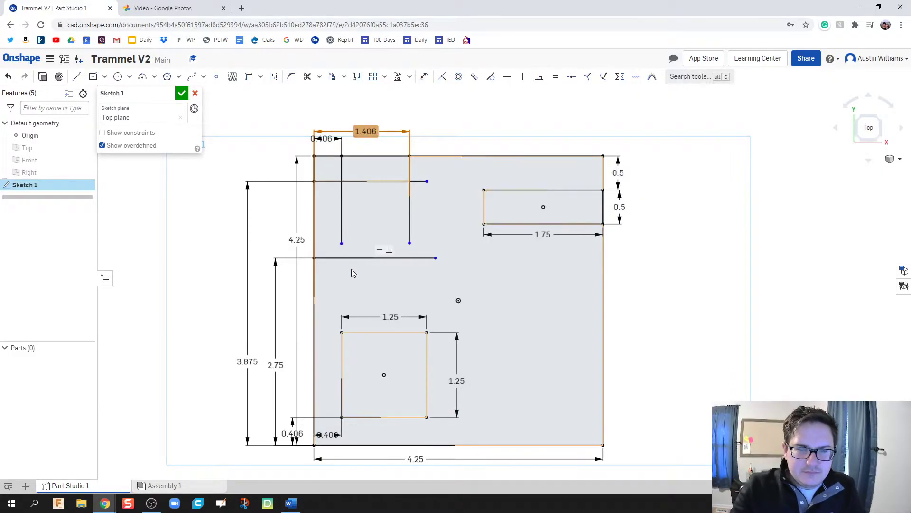
Extend the left and right vertical lines below the lower horizontal line to enclose a square.
key("l")
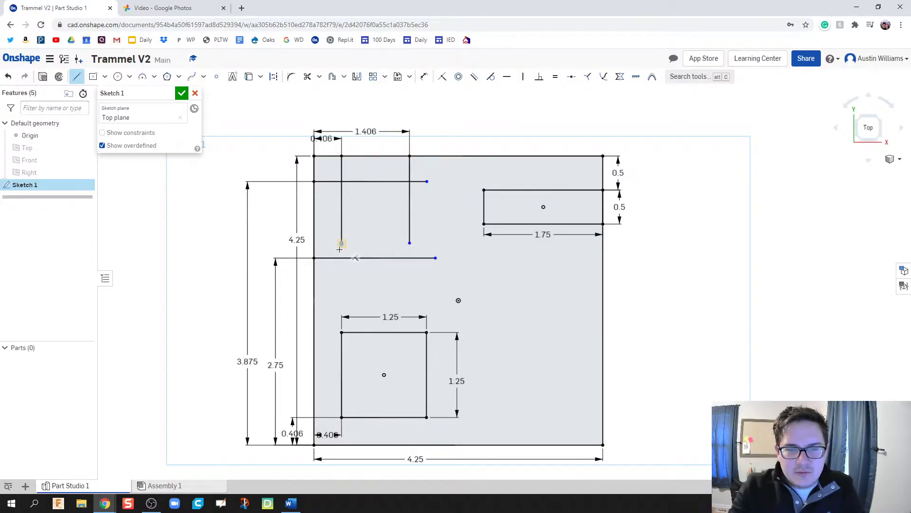
left_click(342, 243)
double_click(342, 271)
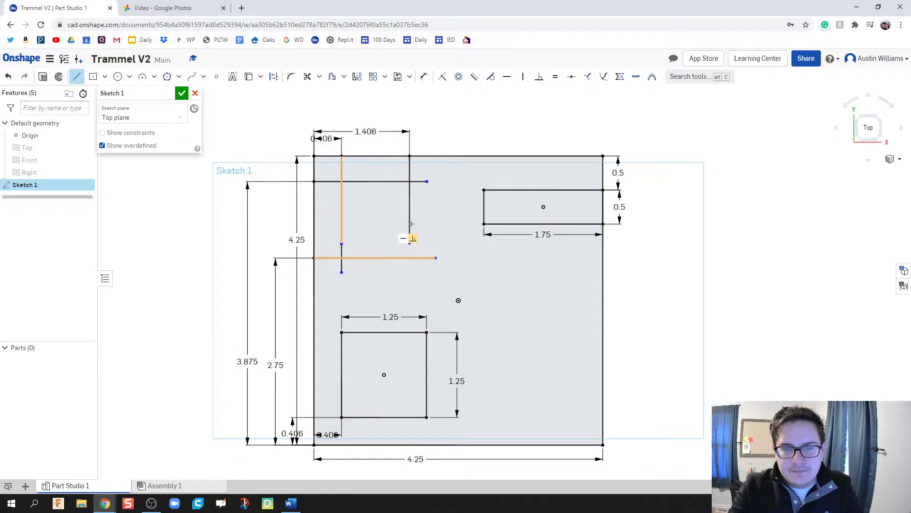
left_click(411, 239)
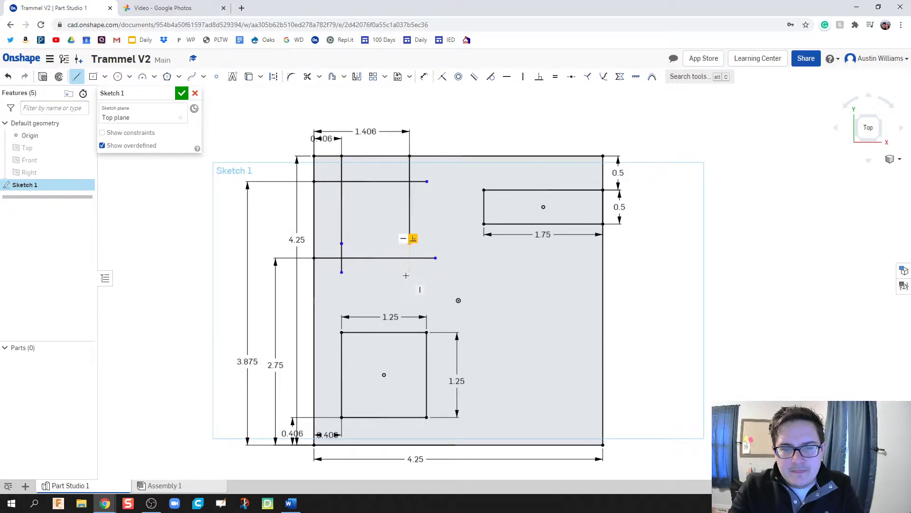
left_click(410, 274)
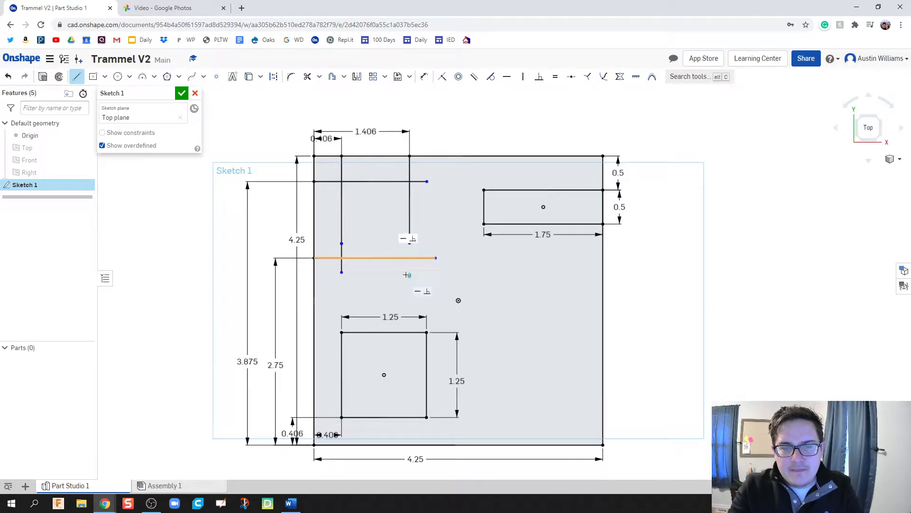
left_click(408, 242)
key("Escape")
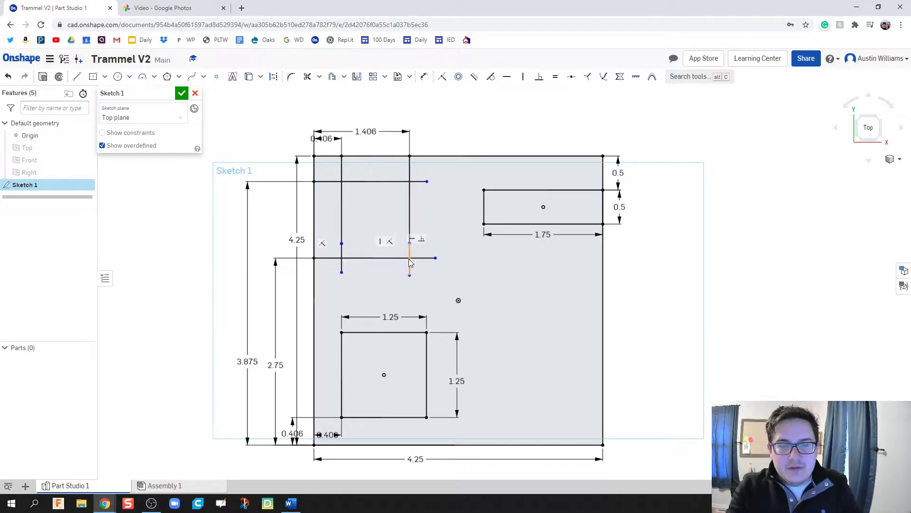
Make the short top-left segment and the upper horizontal line construction geometry.
right_click(341, 193)
left_click(373, 230)
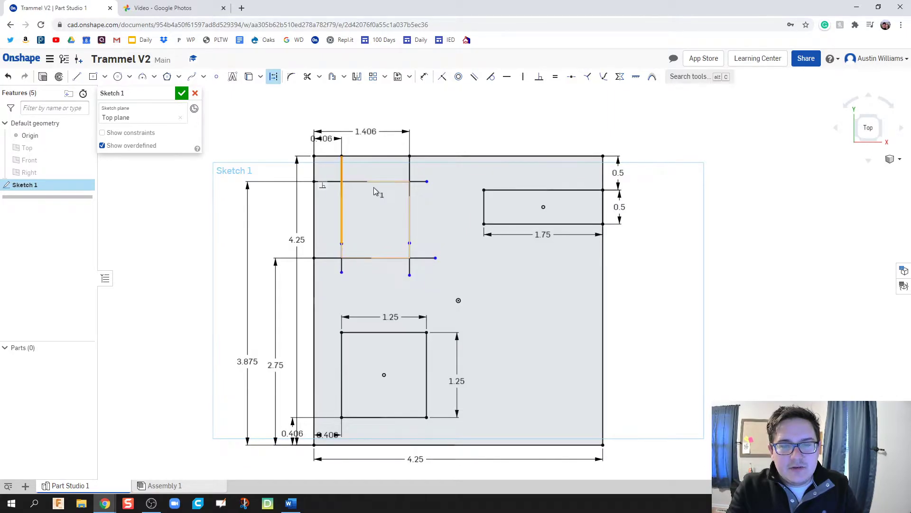
left_click(446, 224)
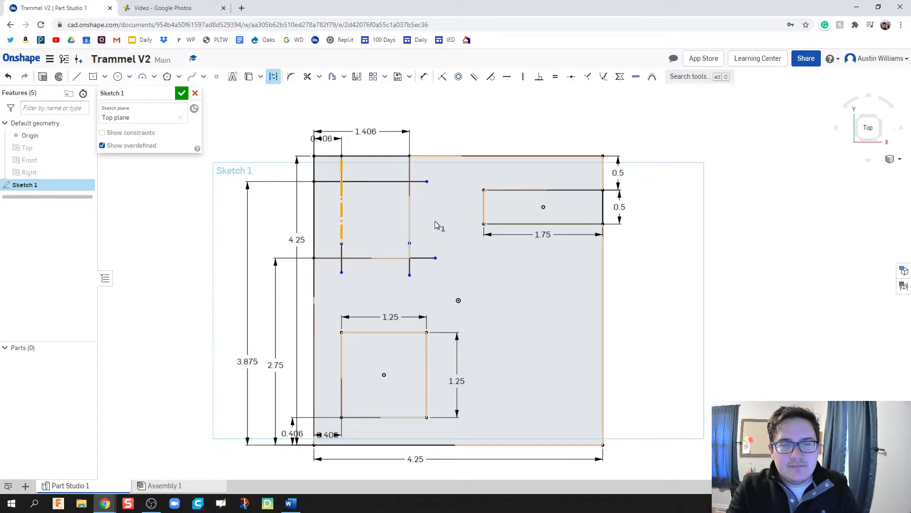
left_click(368, 181)
right_click(369, 182)
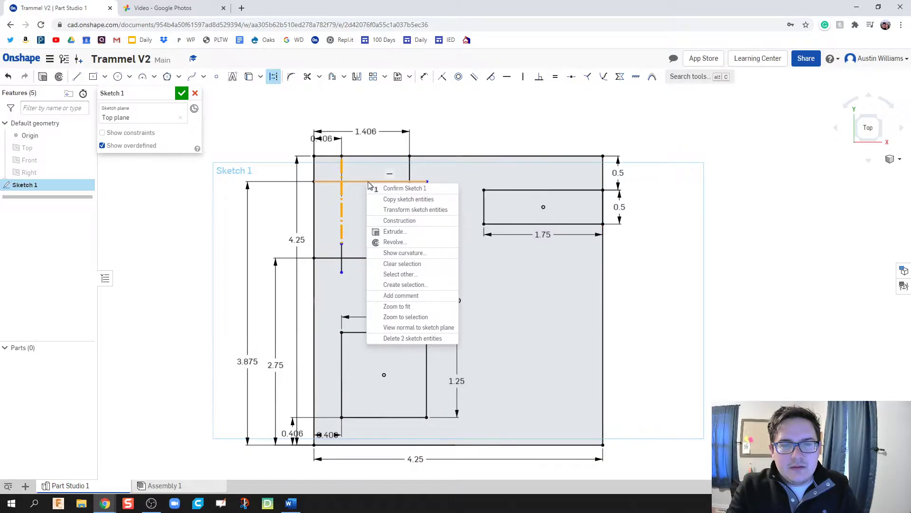
left_click(412, 220)
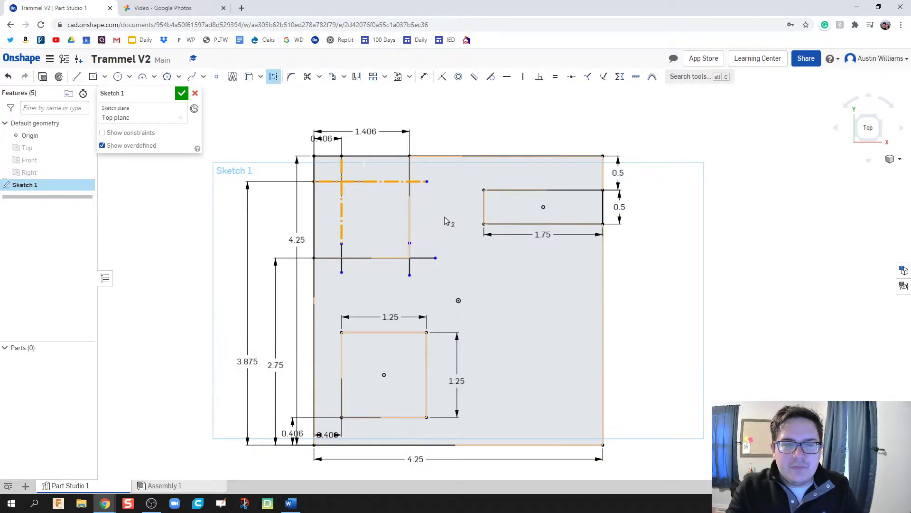
Convert the remaining vertical and horizontal layout lines to dashed construction geometry.
left_click(462, 131)
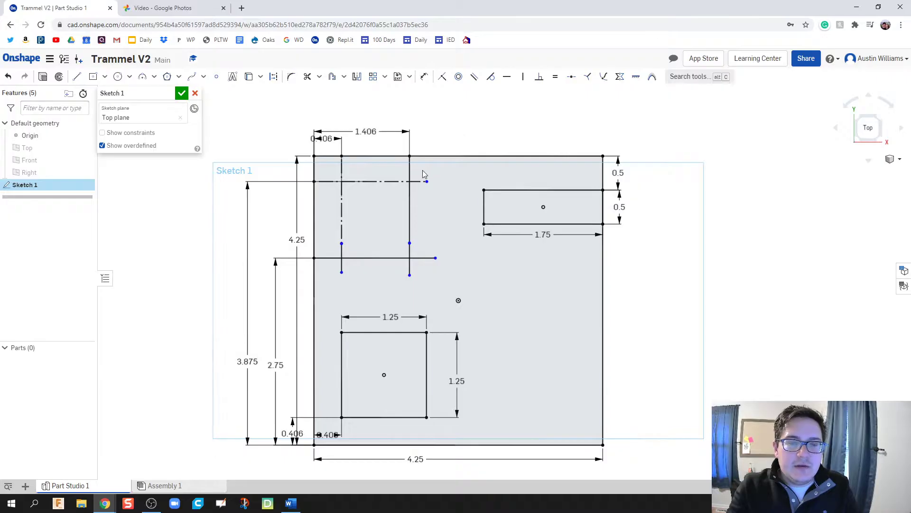
left_click(408, 170)
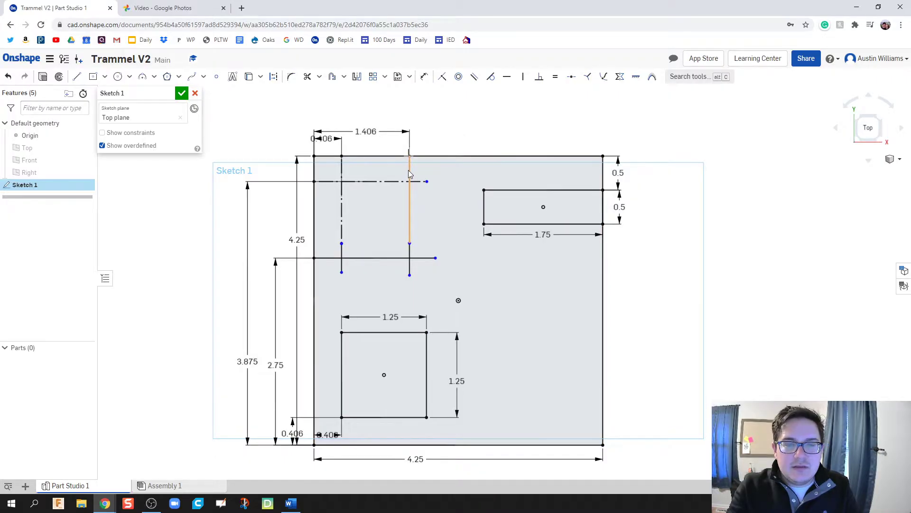
left_click(408, 258)
left_click(342, 254)
right_click(343, 255)
left_click(386, 290)
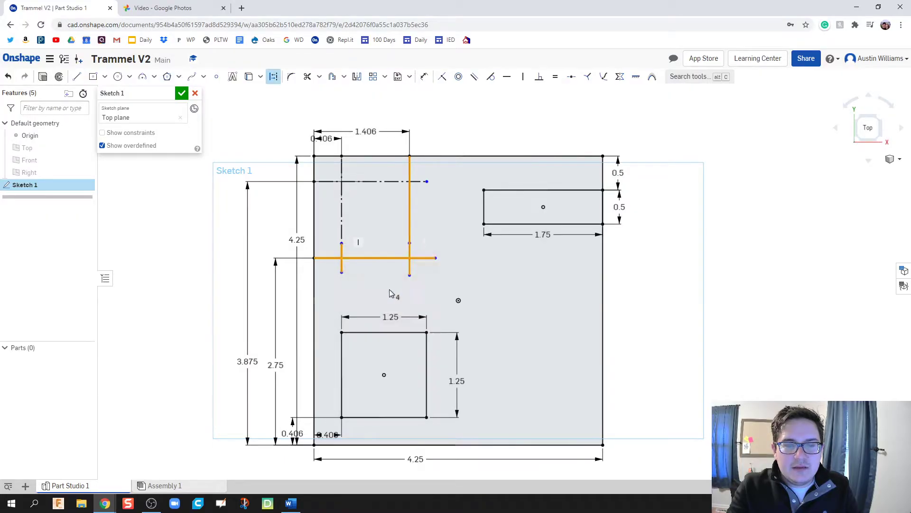
left_click(654, 266)
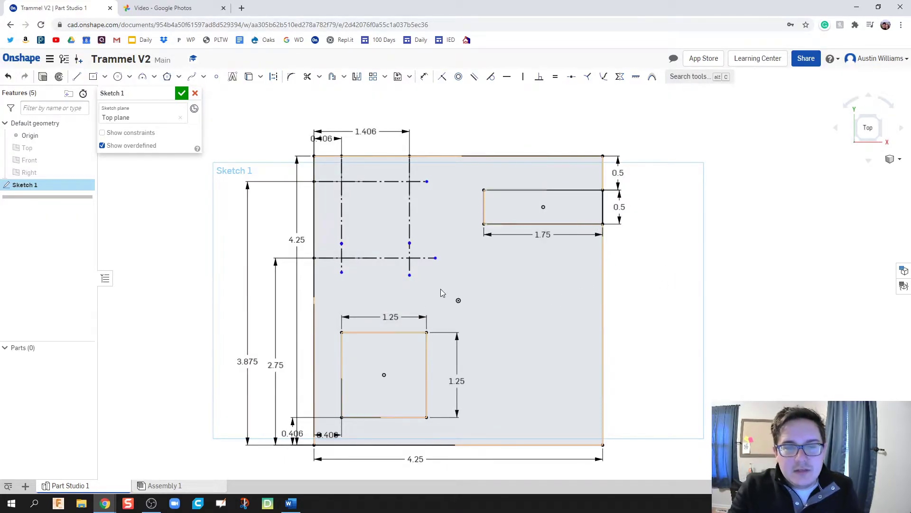
scroll(342, 261, "up", 5)
scroll(355, 269, "down", 3)
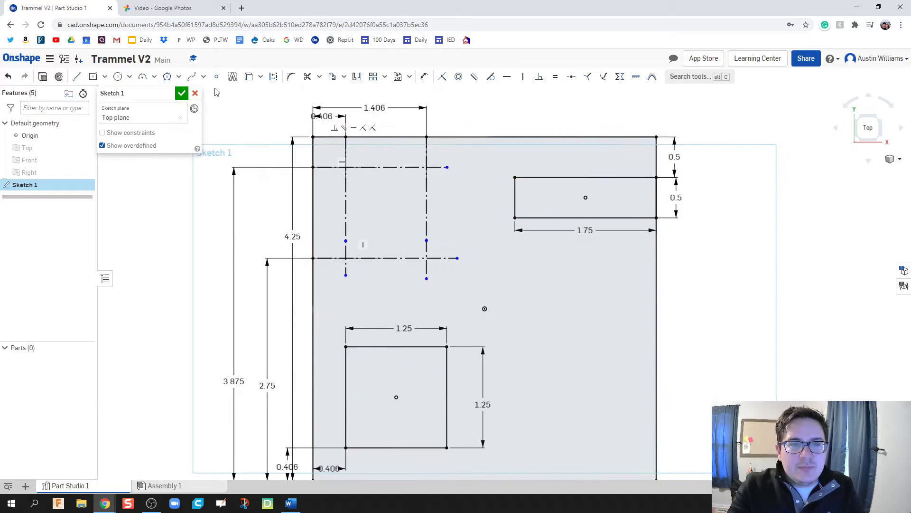
Place points at the left, right and upper-left construction-line intersections.
left_click(346, 258)
left_click(427, 258)
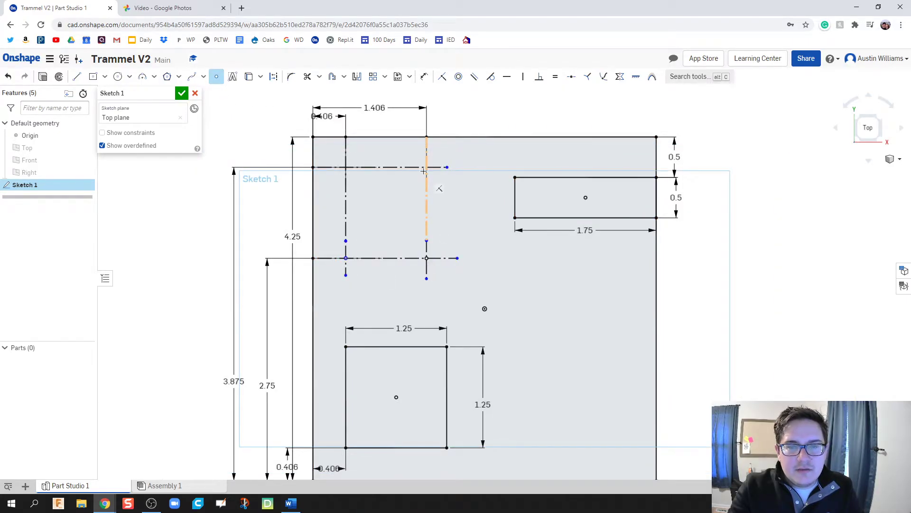
left_click(336, 162)
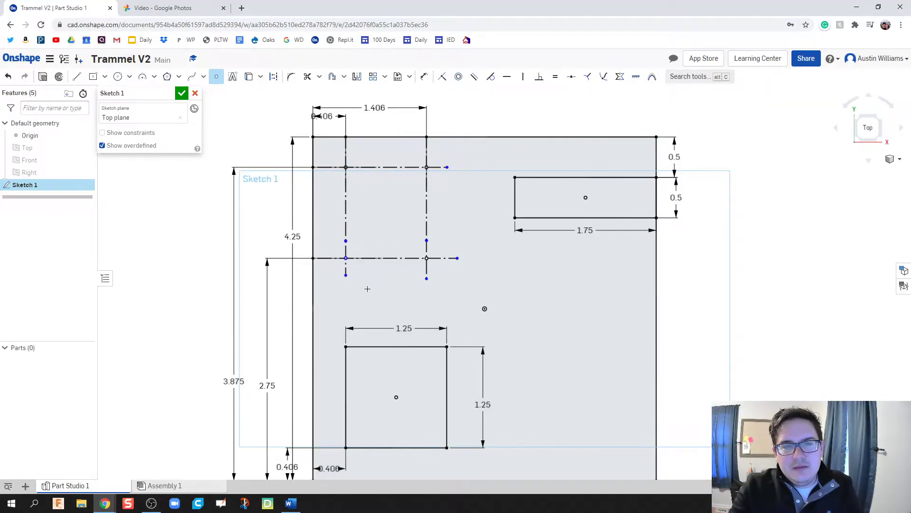
scroll(363, 227, "down", 1)
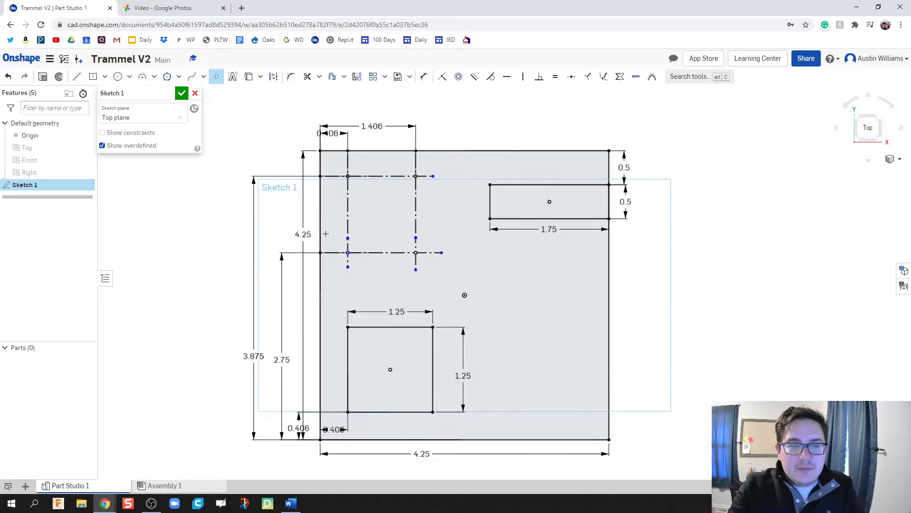
key("alt+Tab")
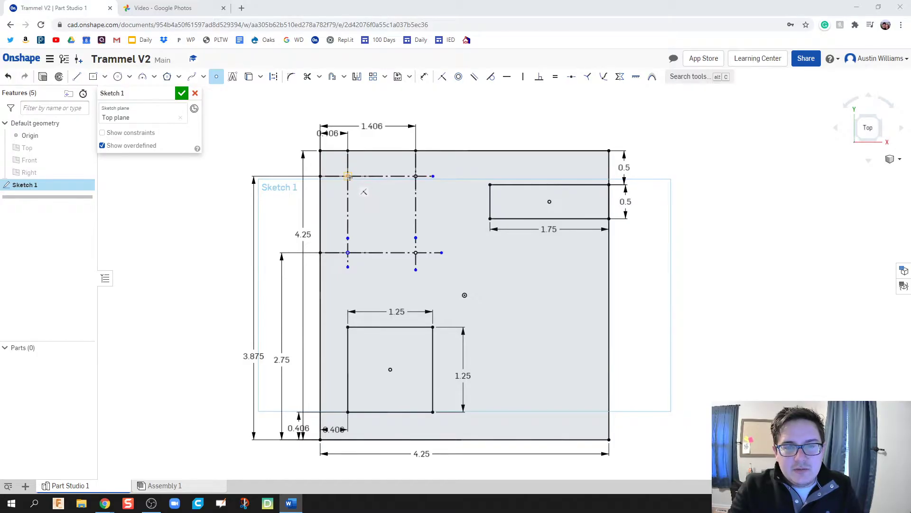
Draw four circles on the construction intersections, two smaller above and two larger below.
key("alt+Tab")
key("c")
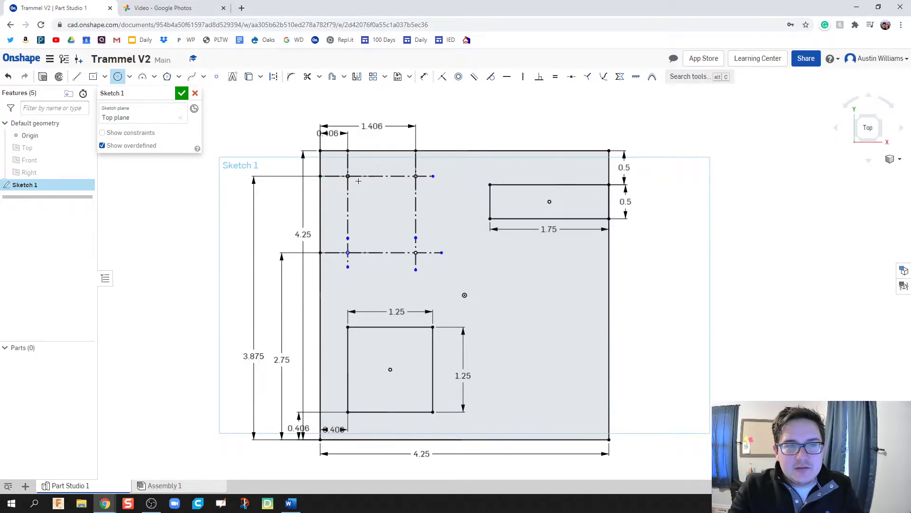
left_click(348, 176)
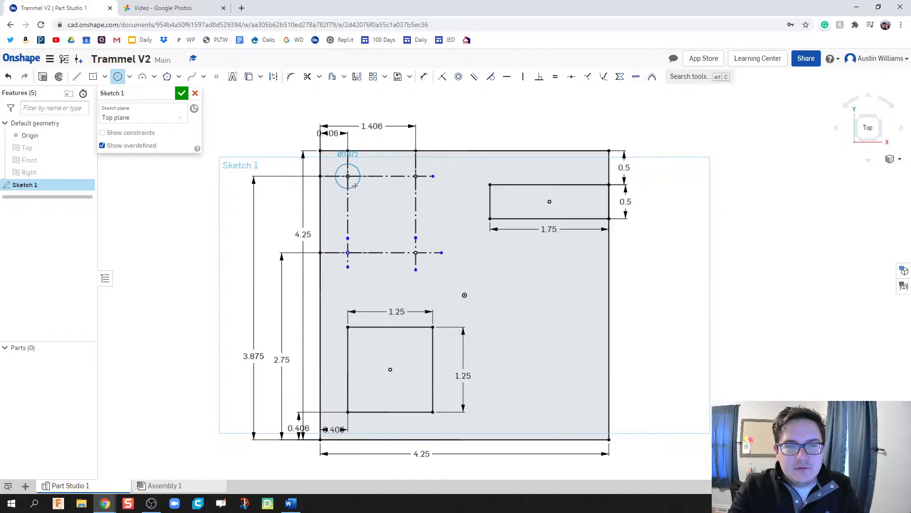
left_click(355, 186)
left_click(416, 176)
left_click(348, 252)
left_click(361, 265)
left_click(416, 252)
Dimension the upper circles: upper-left Ø0.23, upper-right Ø0.177.
key("d")
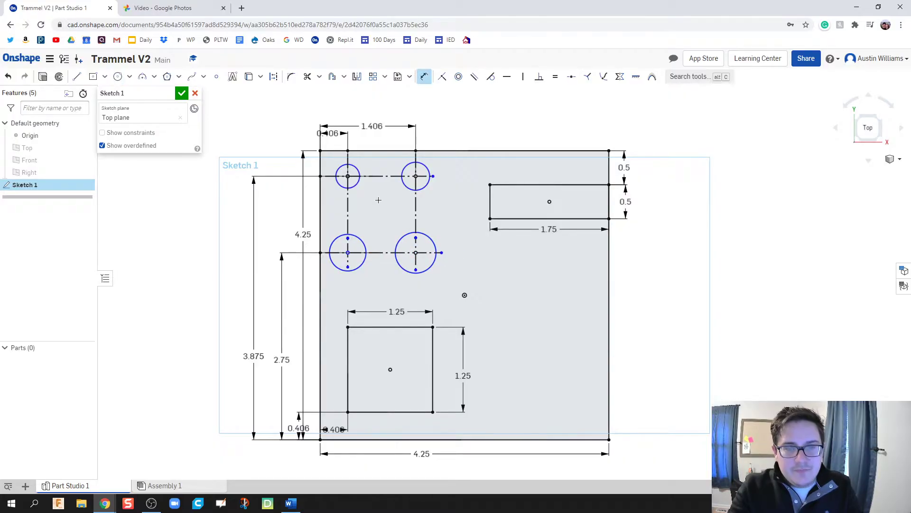
left_click(356, 185)
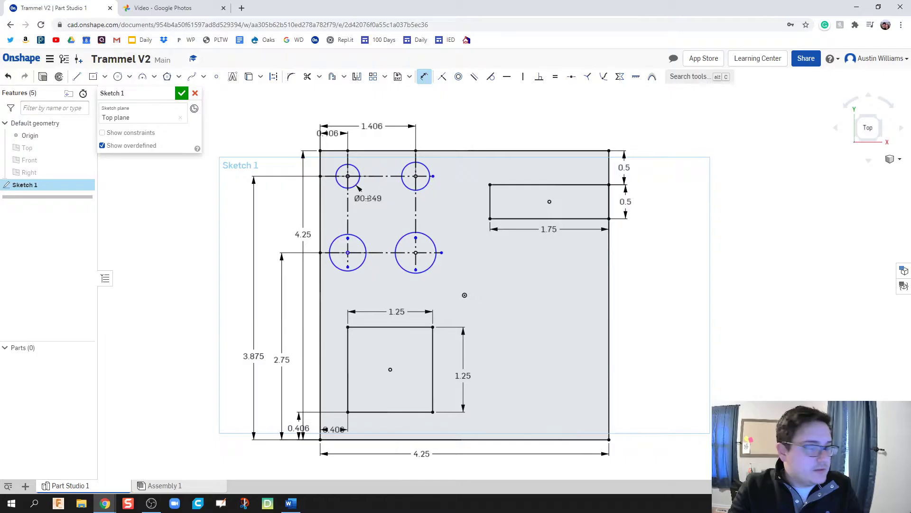
left_click(368, 199)
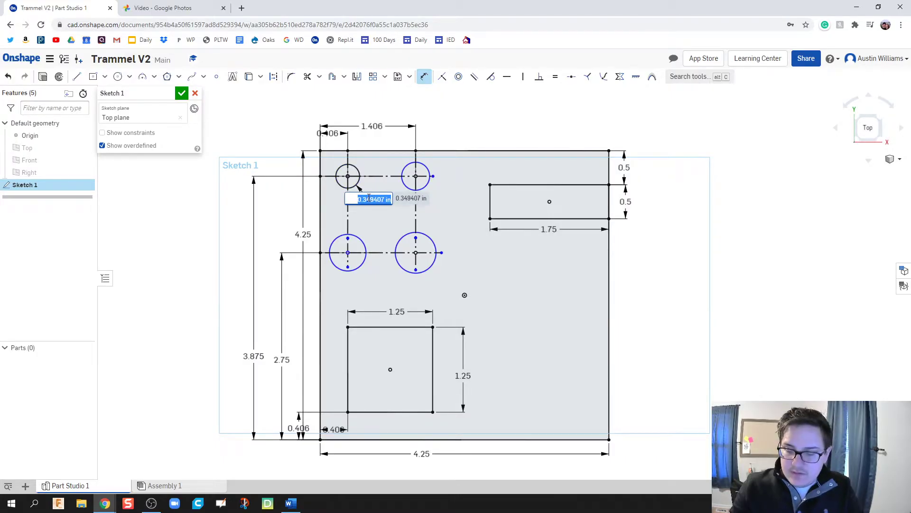
key("BackSpace")
type(".230")
key("Return")
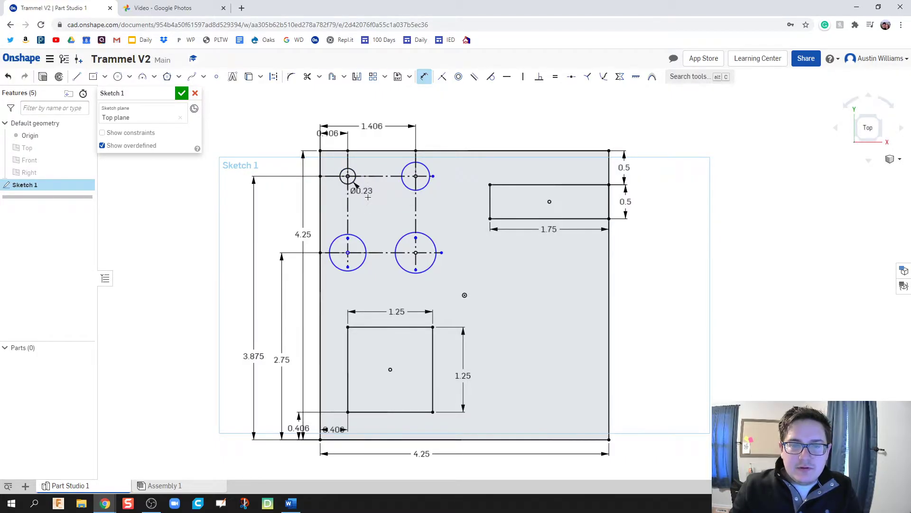
left_click(424, 187)
left_click(450, 195)
type("0.177")
key("Return")
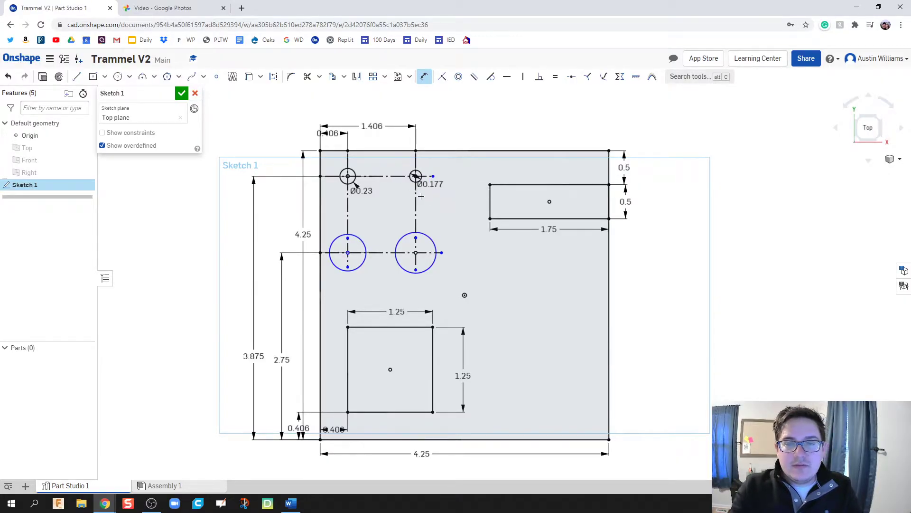
Dimension the lower circles: lower-left Ø0.177, lower-right Ø0.191.
left_click(359, 239)
left_click(373, 228)
type("0")
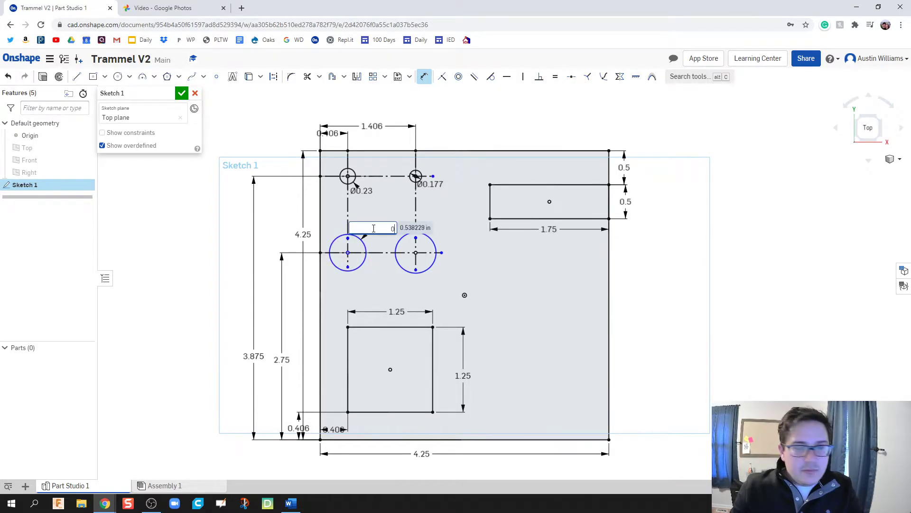
type(".177")
key("Return")
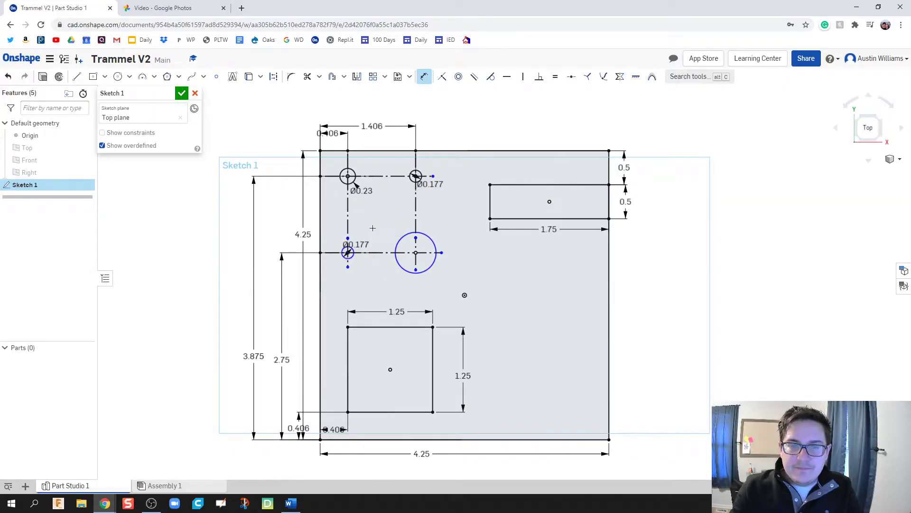
left_click(437, 233)
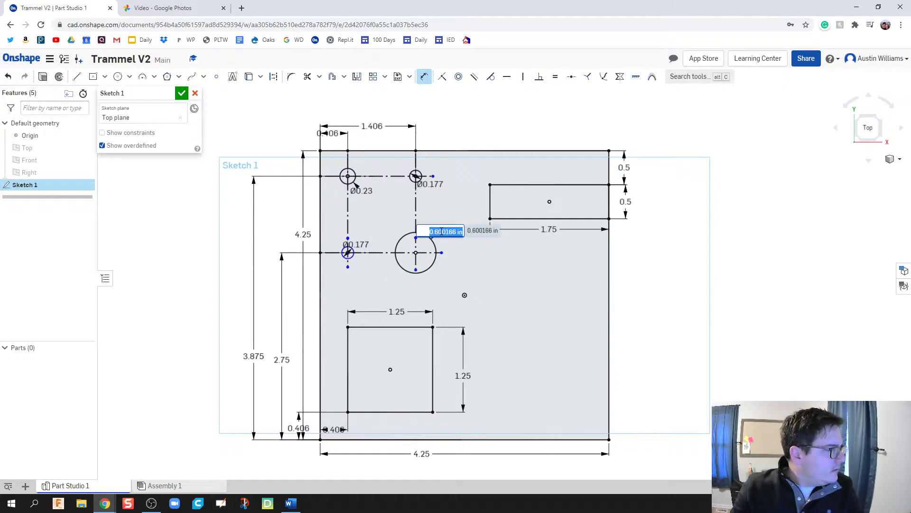
type("0.191")
key("Return")
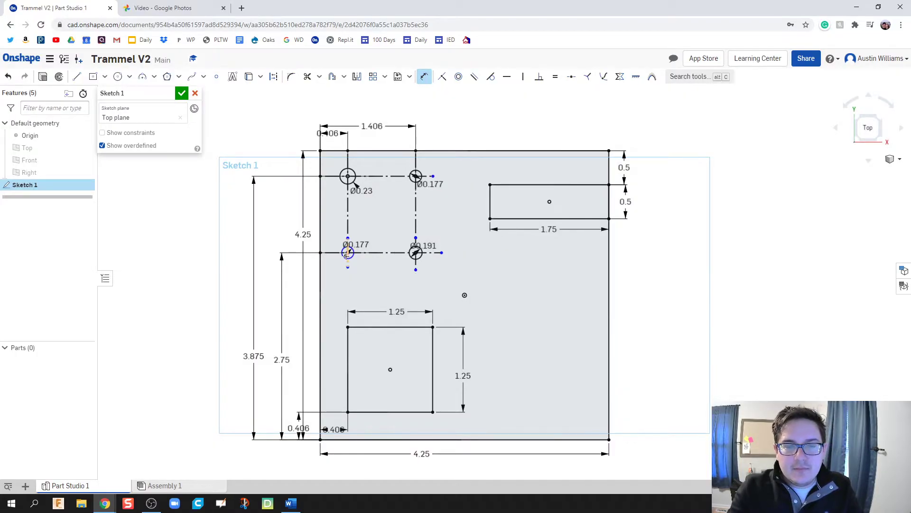
scroll(348, 253, "up", 5)
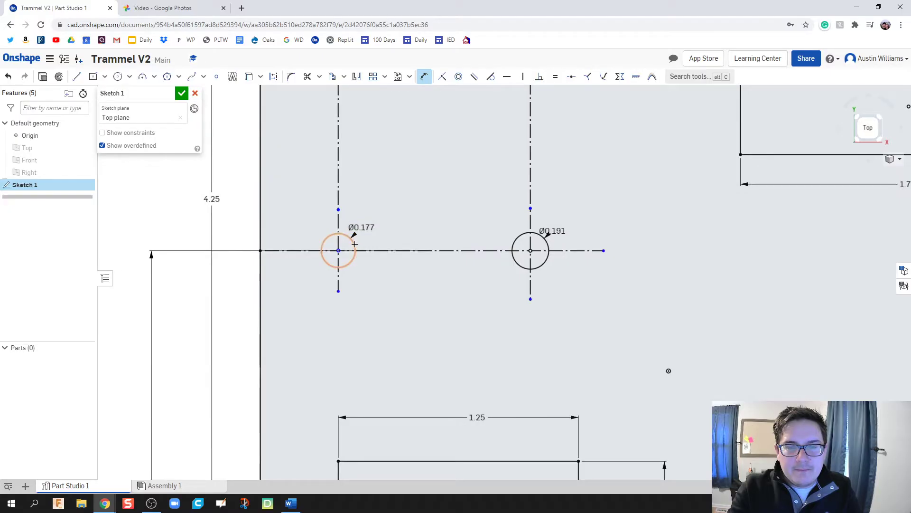
scroll(350, 245, "up", 5)
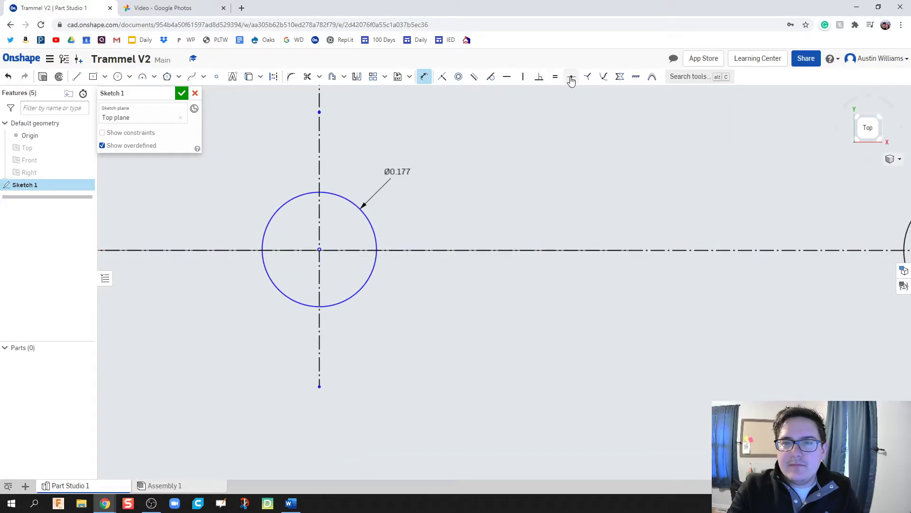
left_click(442, 77)
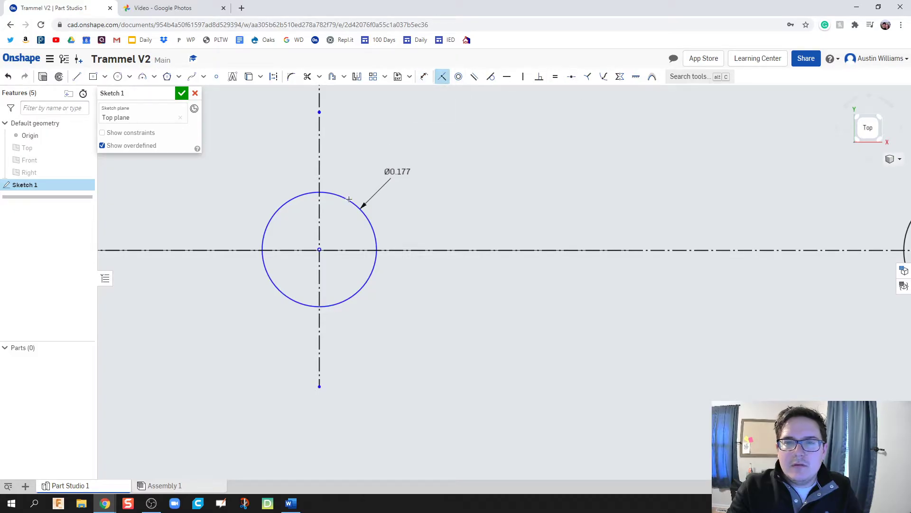
left_click(319, 250)
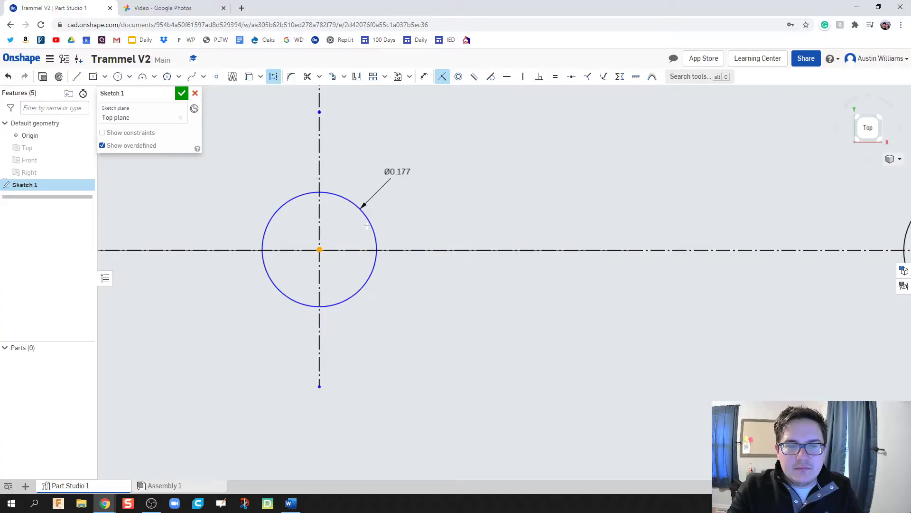
scroll(341, 251, "up", 1)
scroll(383, 238, "down", 8)
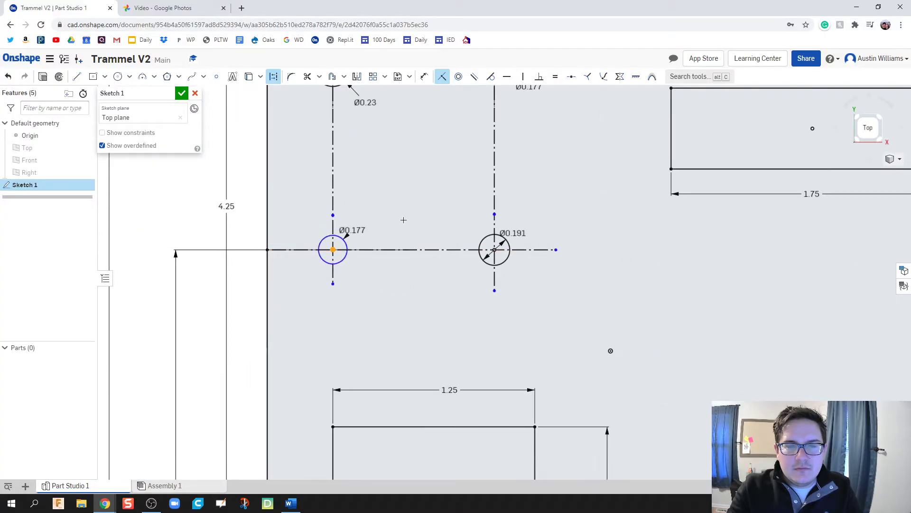
scroll(383, 238, "down", 2)
scroll(387, 213, "up", 3)
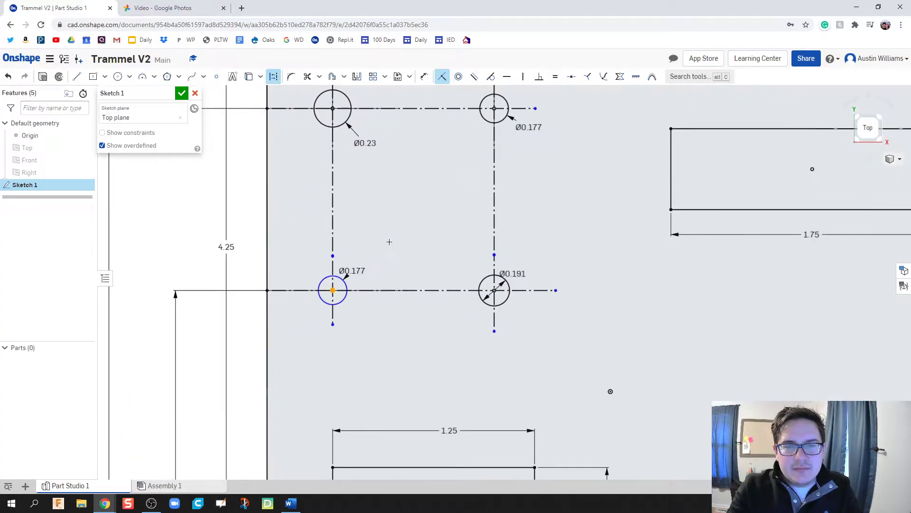
middle_click_drag(387, 214, 387, 225)
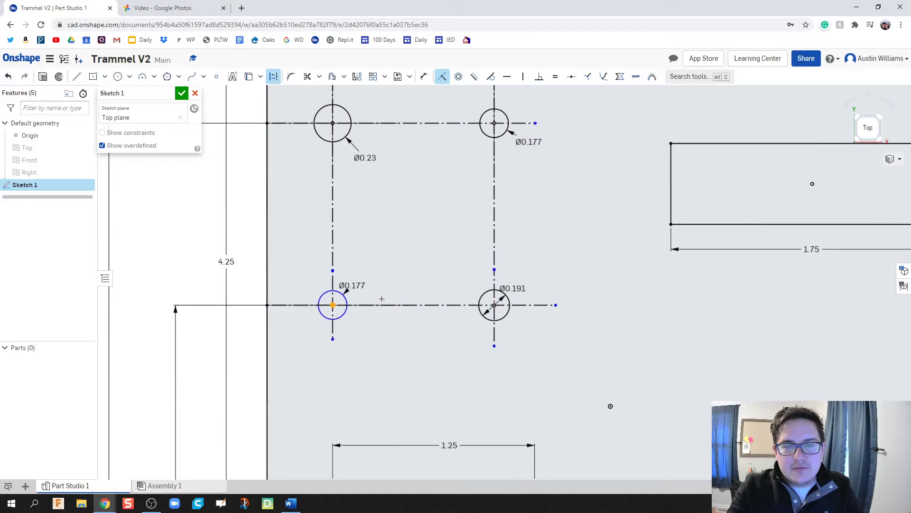
left_click(334, 306)
scroll(335, 308, "up", 3)
scroll(334, 311, "up", 10)
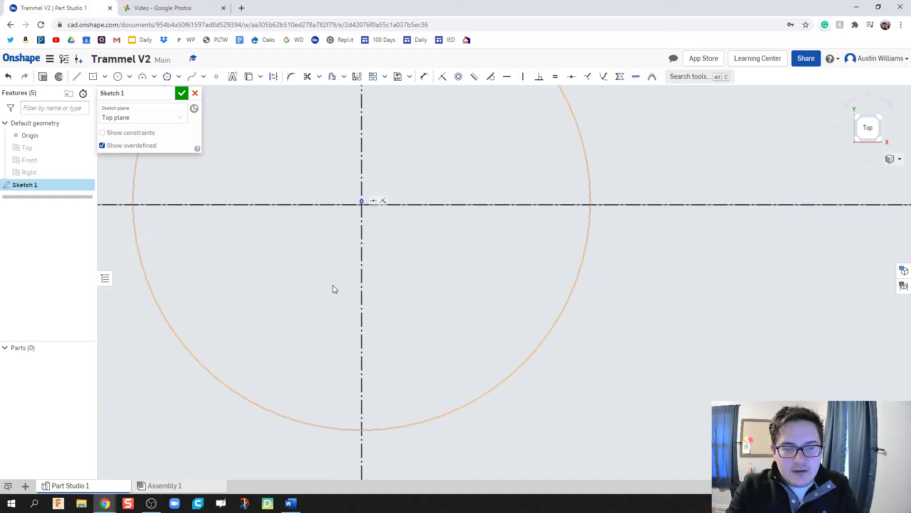
scroll(360, 251, "up", 3)
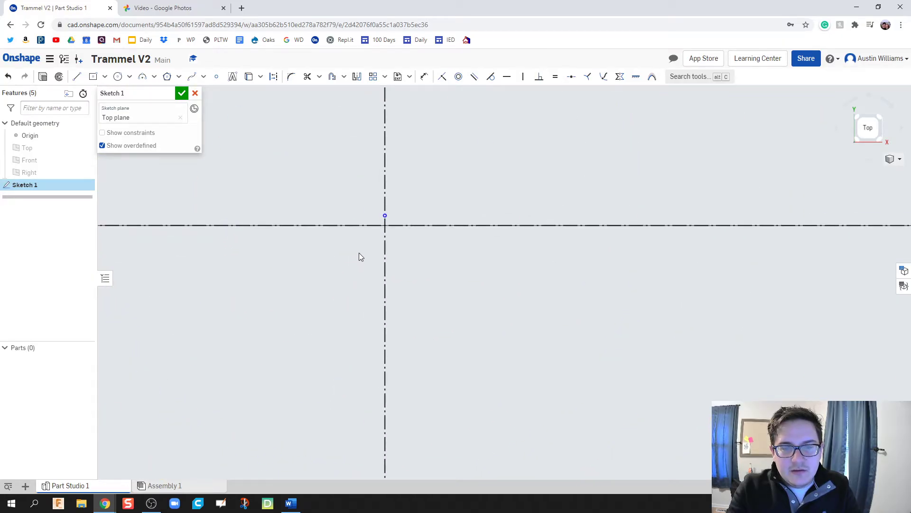
left_click(385, 217)
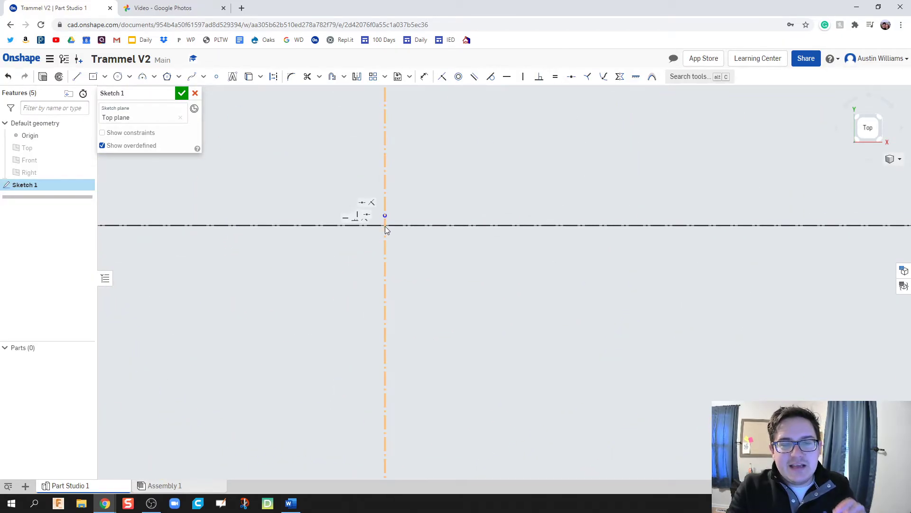
left_click(443, 78)
left_click(385, 216)
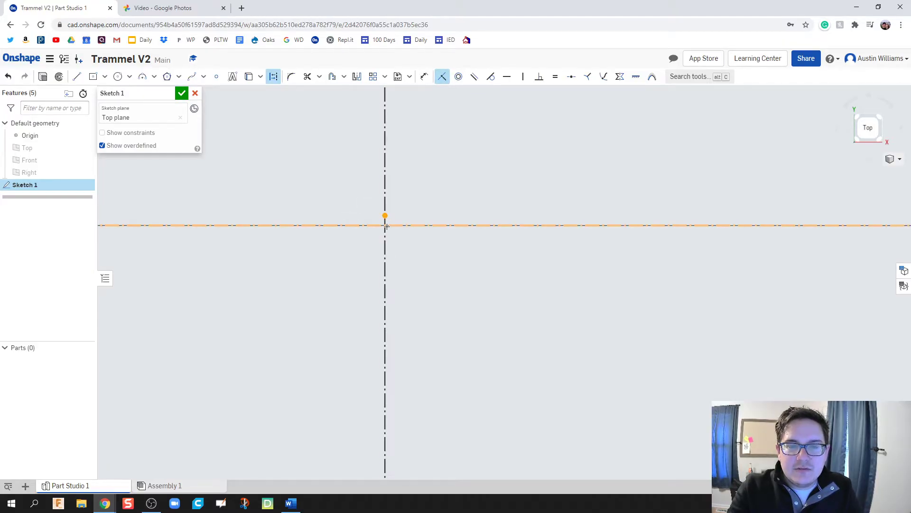
left_click(386, 227)
scroll(393, 246, "down", 5)
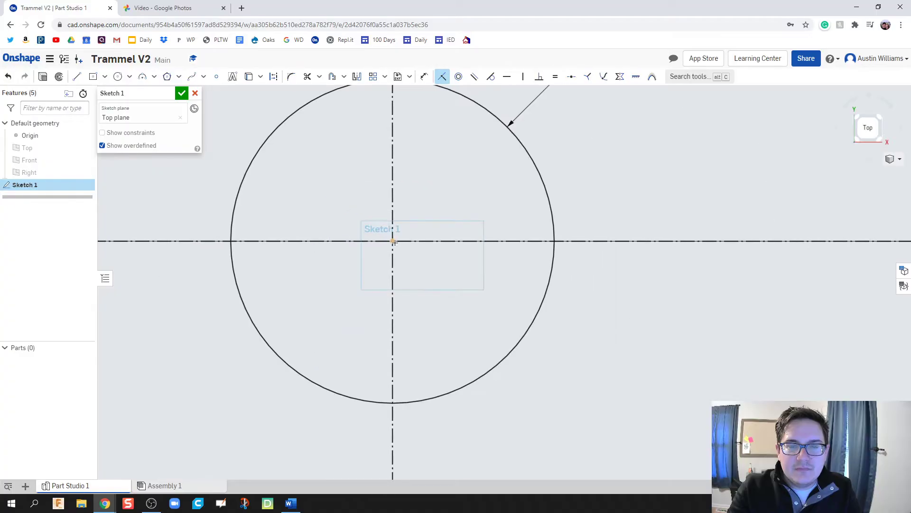
scroll(394, 242, "down", 8)
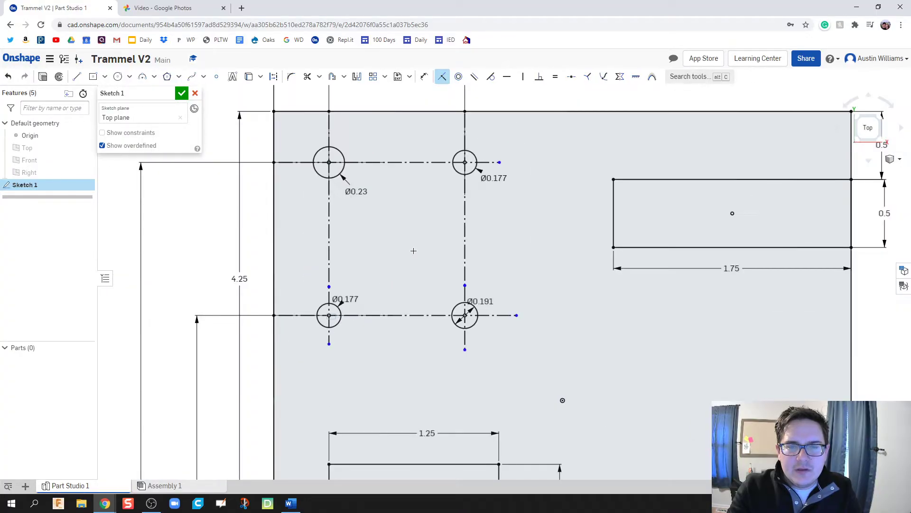
scroll(438, 267, "down", 2)
middle_click_drag(430, 280, 359, 247)
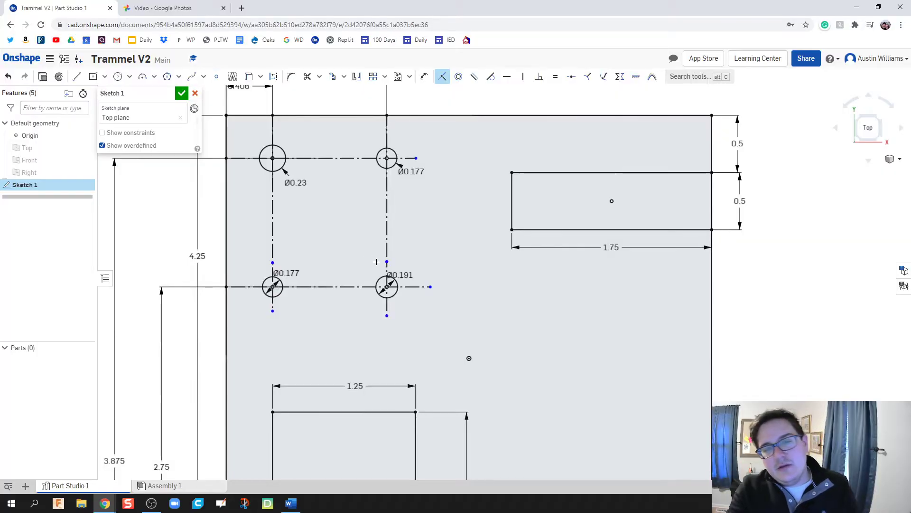
Draw a small Ø0.223 circle on the plate just below the 1.75-wide rectangle.
scroll(499, 299, "down", 5)
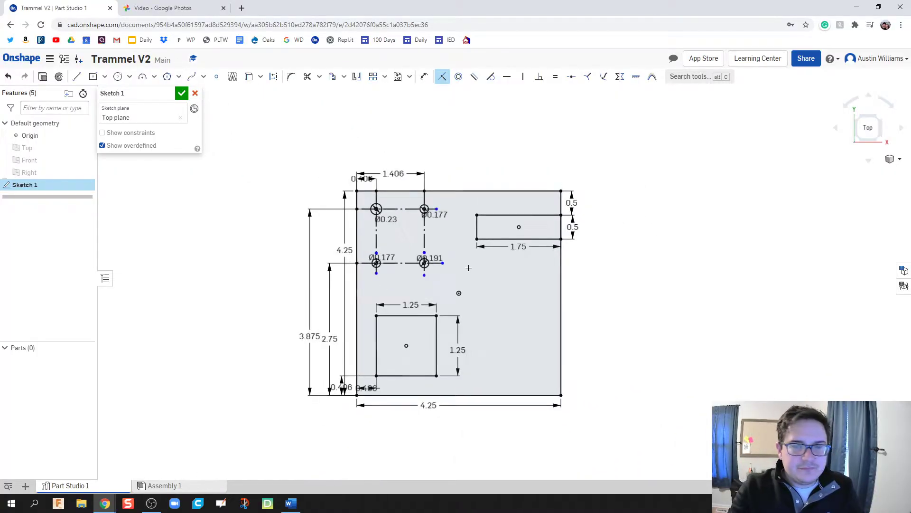
scroll(468, 267, "up", 2)
scroll(467, 263, "up", 2)
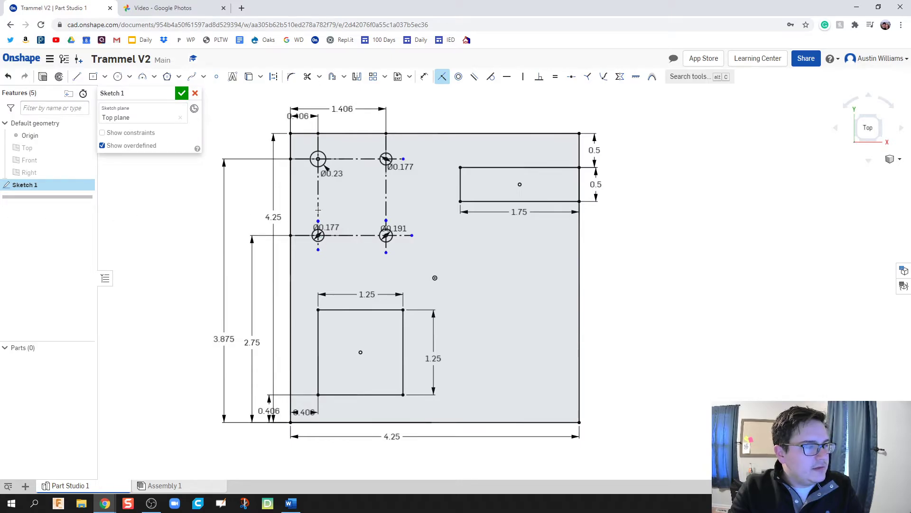
key("c")
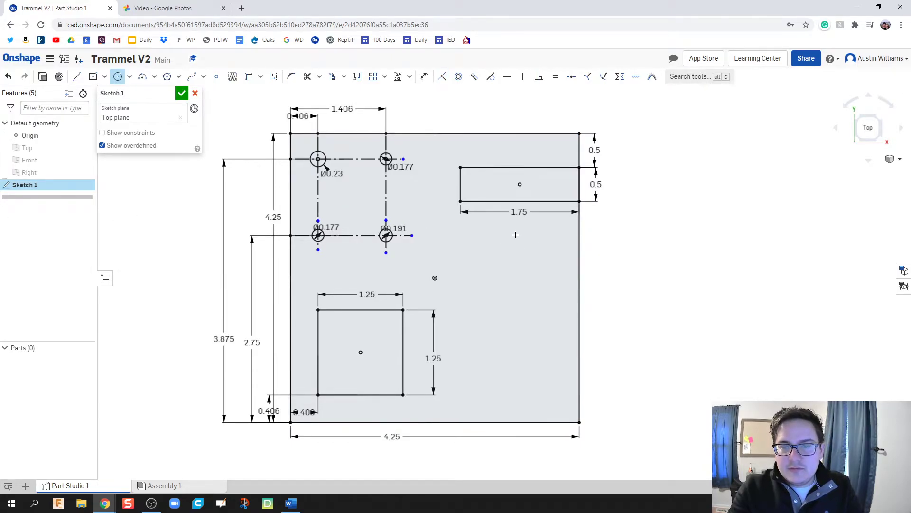
left_click(515, 234)
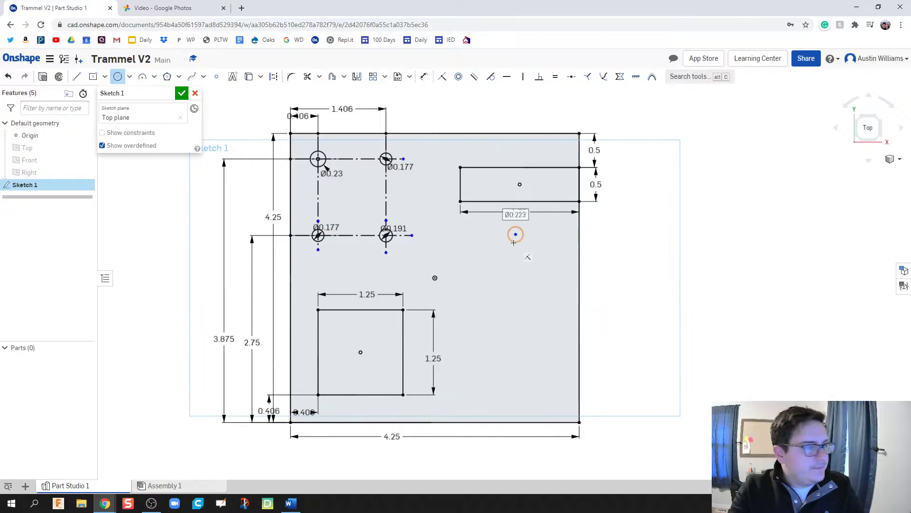
left_click(512, 243)
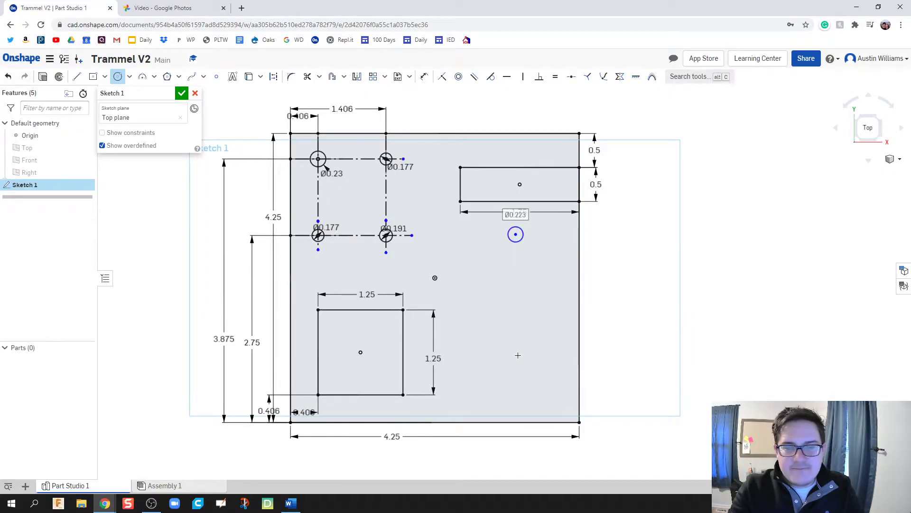
Draw two horizontal lines to the right edge and two vertical lines to the bottom edge.
key("l")
left_click_drag(464, 336, 579, 337)
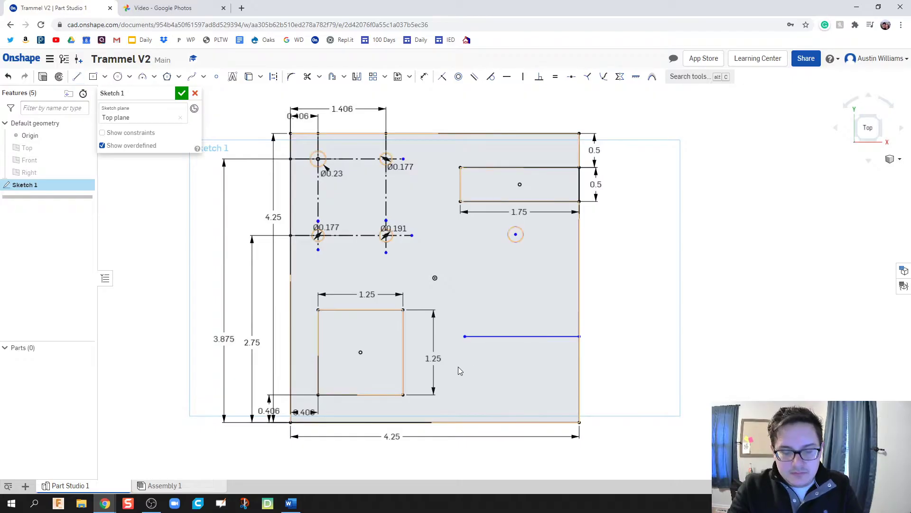
key("l")
mouse_move(463, 383)
left_mouse_down()
mouse_move(588, 385)
mouse_move(579, 382)
left_mouse_up()
left_click_drag(498, 326, 498, 422)
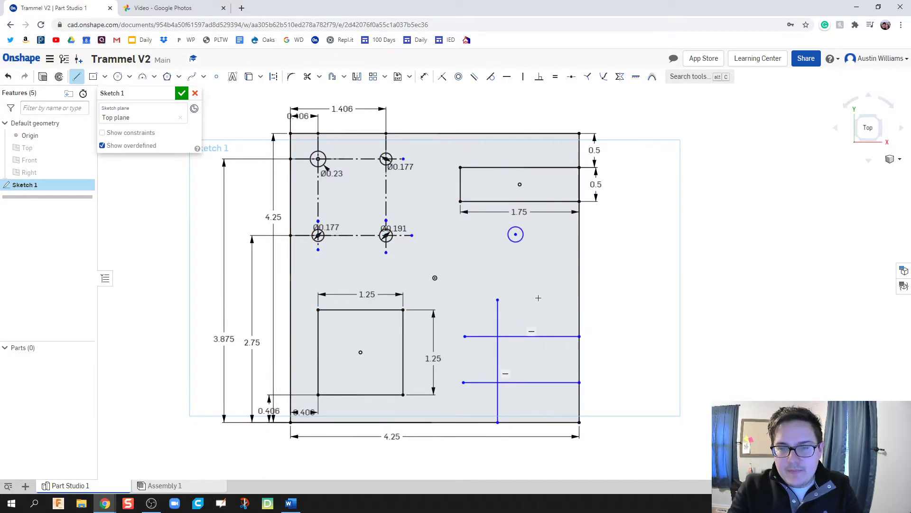
left_click_drag(541, 297, 542, 422)
key("Escape")
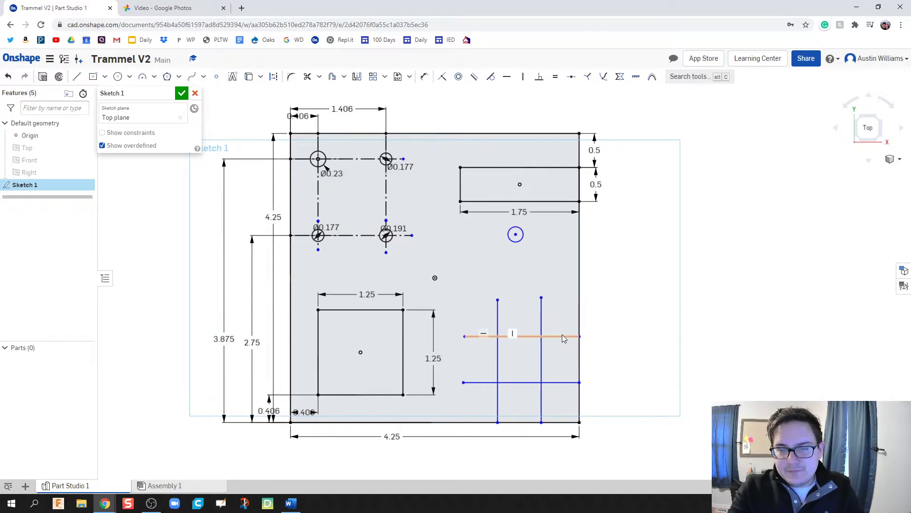
Dimension the horizontal lines 0.375 and 1.5 above the plate's bottom edge.
key("d")
left_click(554, 382)
left_click(556, 421)
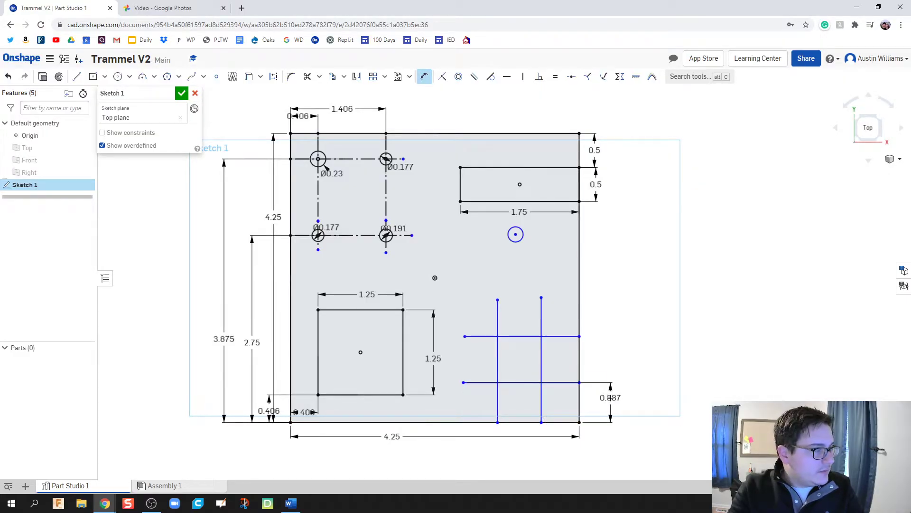
left_click(612, 398)
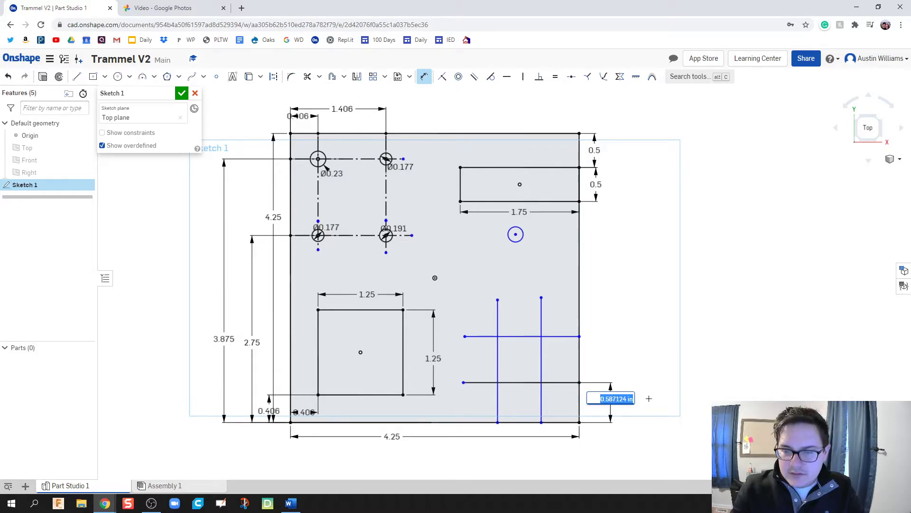
type("0.375")
key("Return")
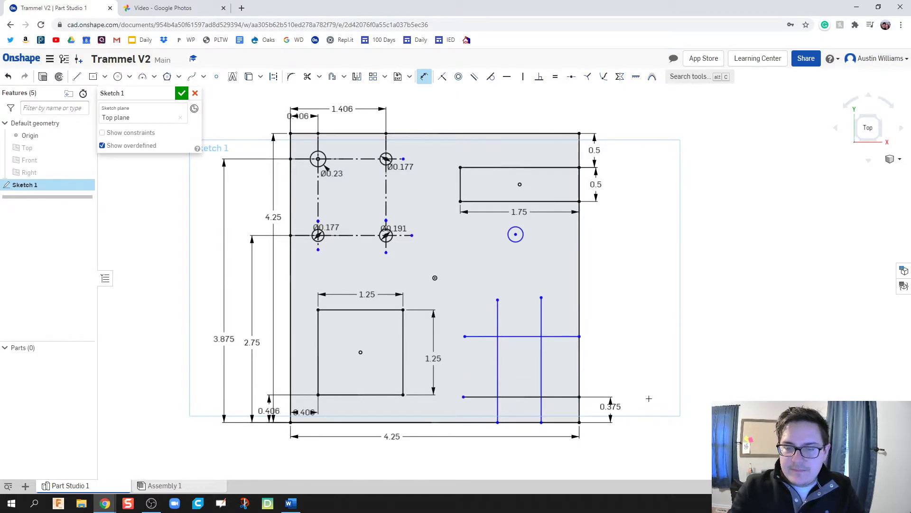
left_click(553, 337)
left_click(554, 422)
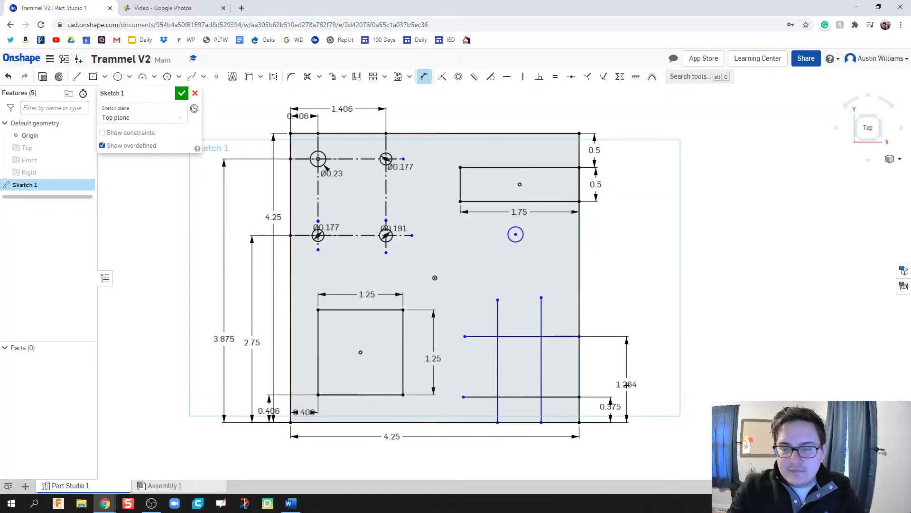
left_click(627, 385)
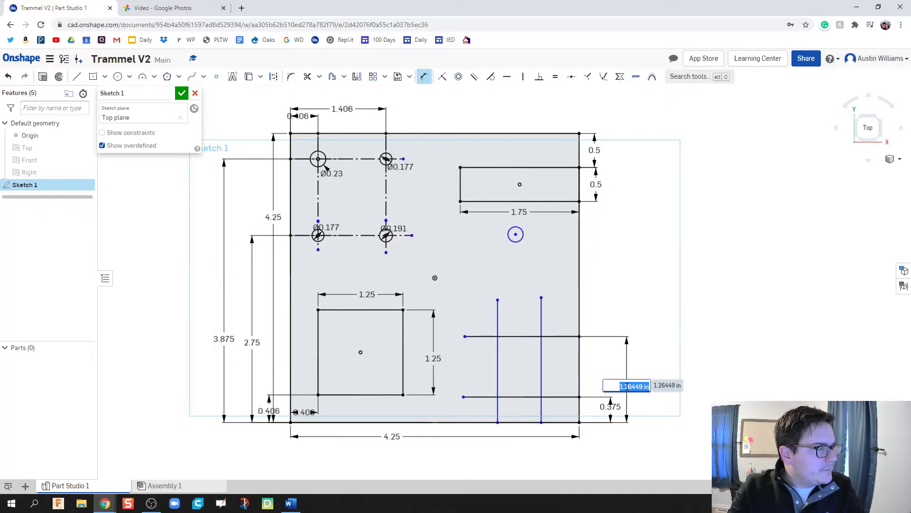
type("1.5")
key("Return")
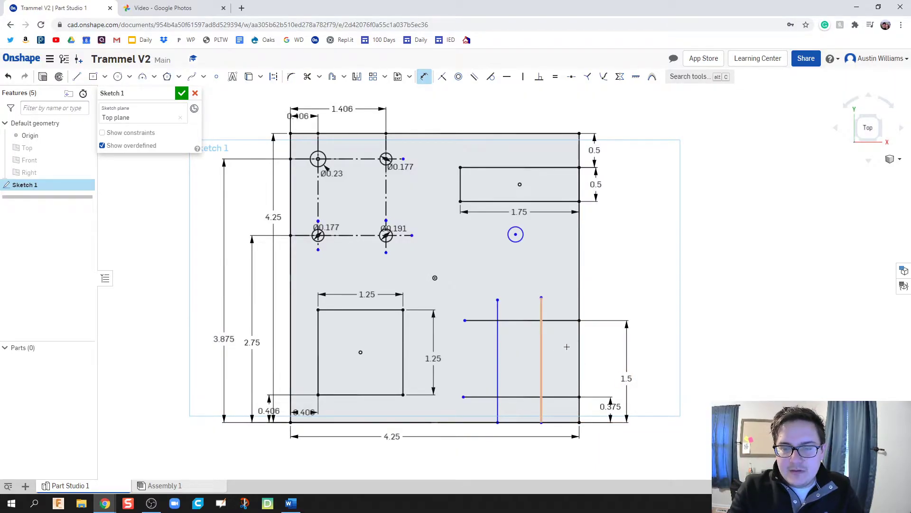
Add a 0.559 right-edge dimension to the right vertical line, then undo it.
left_click(542, 347)
left_click(579, 347)
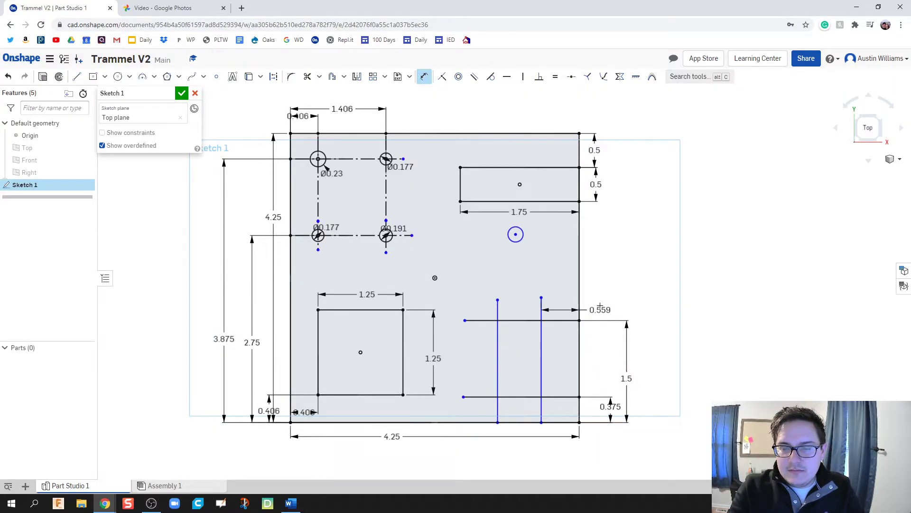
left_click(600, 306)
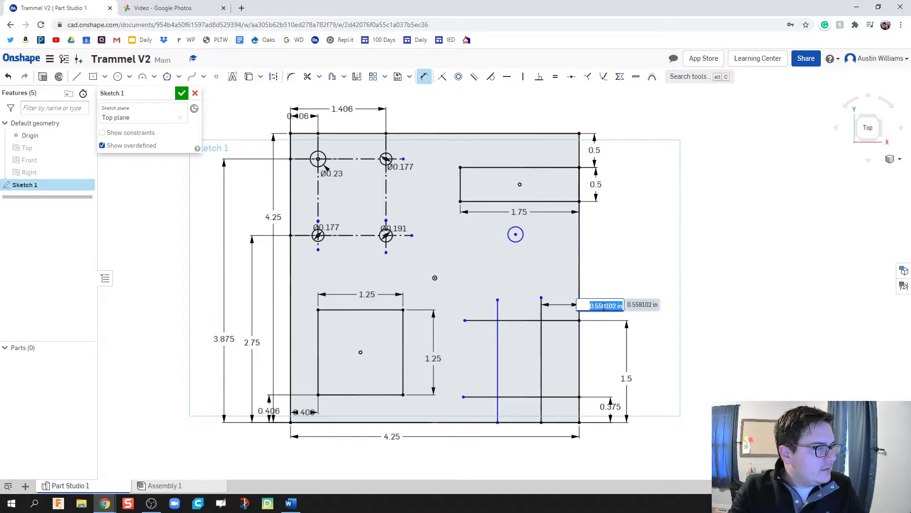
key("Return")
key("Escape")
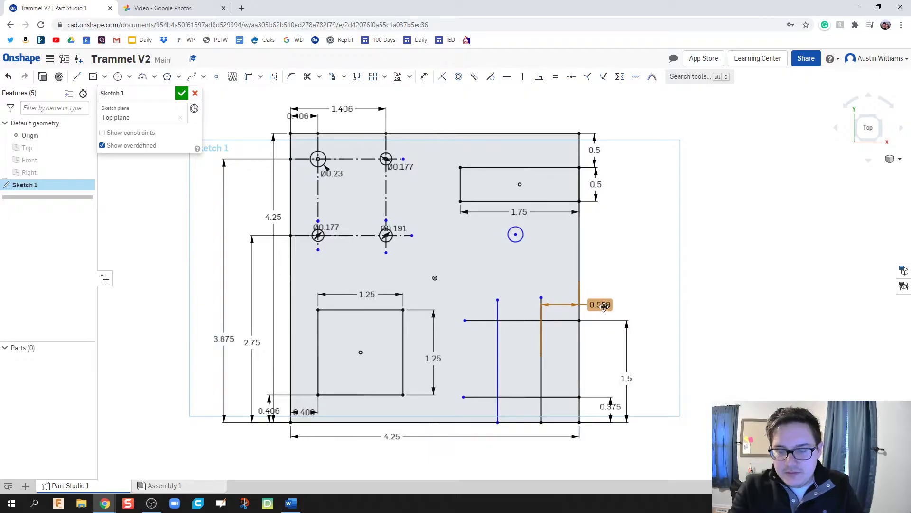
key("ctrl+z")
Dimension the vertical lines 3.875 and 2.75 from the plate's left edge.
key("d")
left_click(542, 310)
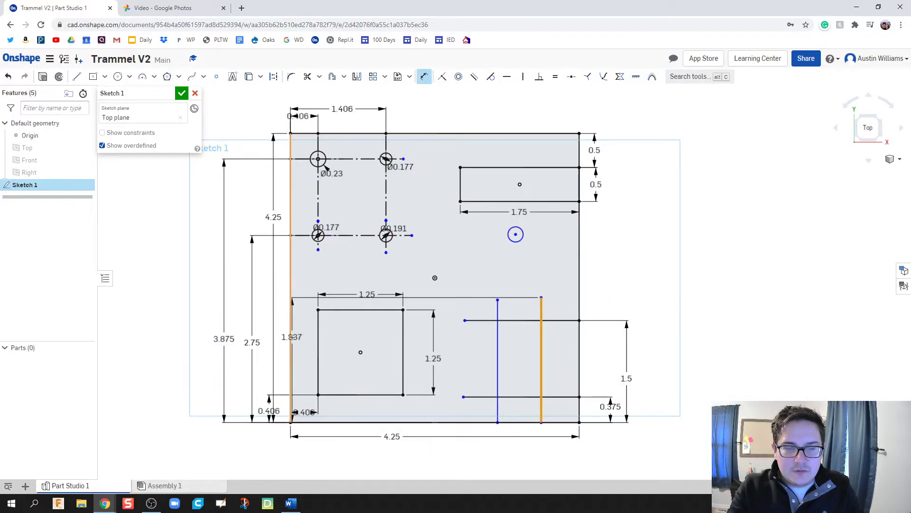
left_click(291, 337)
left_click(464, 467)
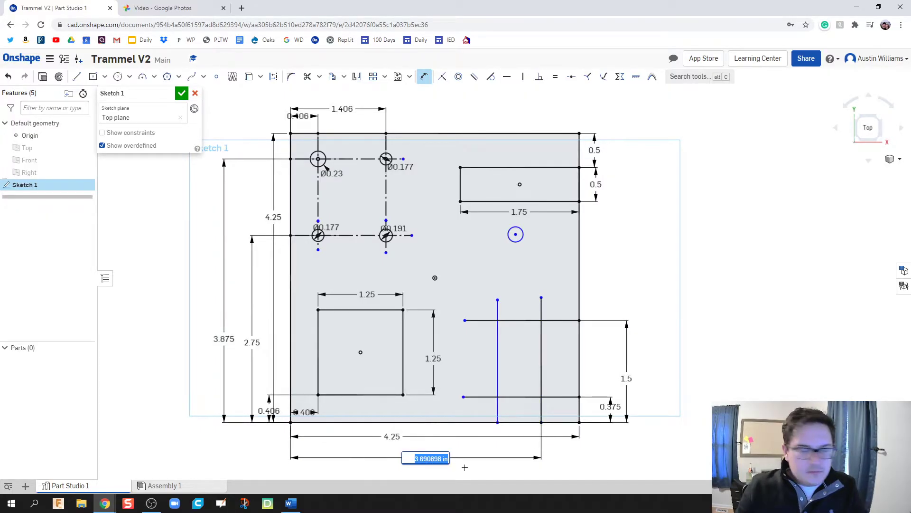
type("3.875")
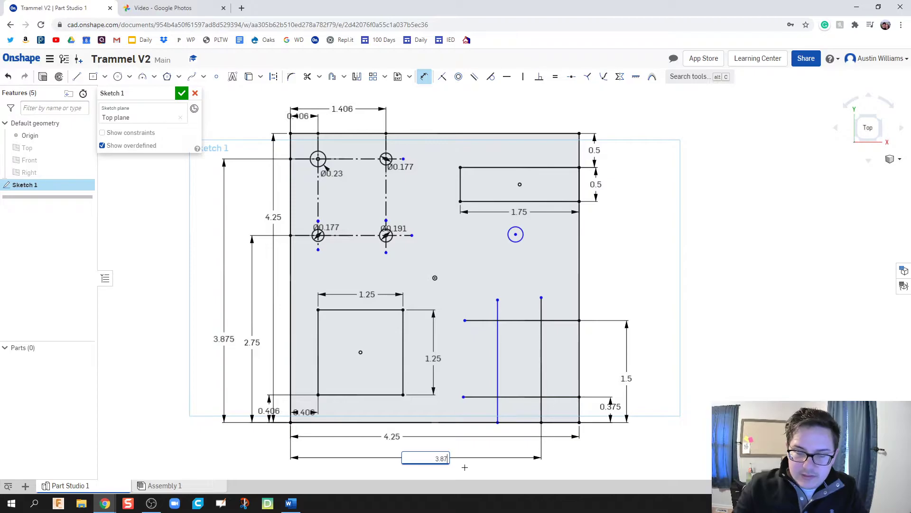
key("Return")
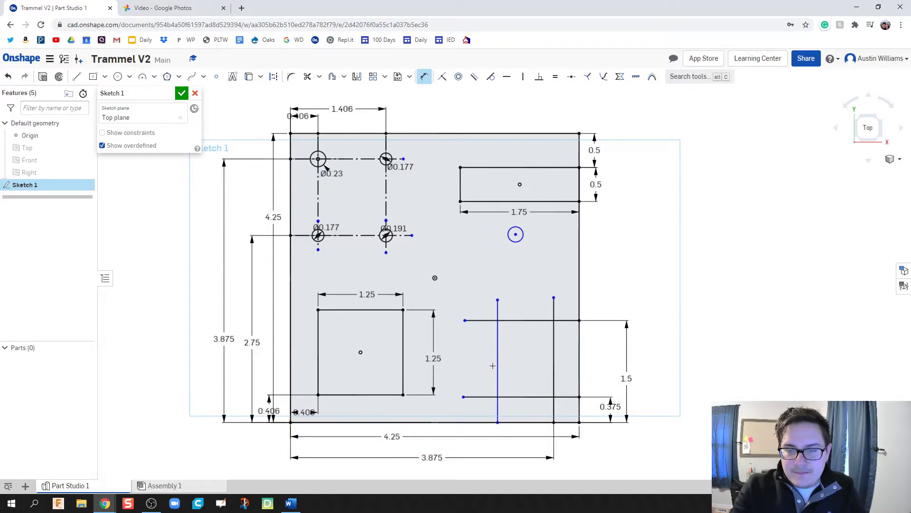
left_click(497, 365)
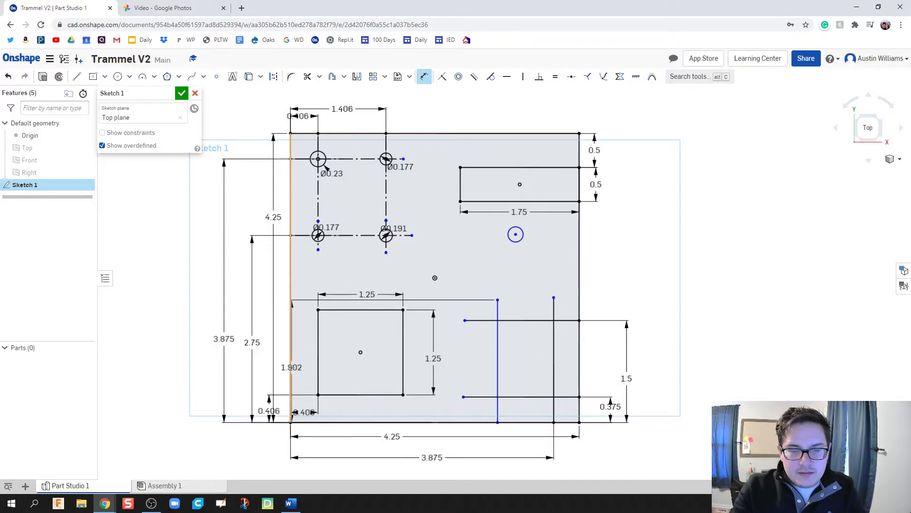
left_click(291, 366)
left_click(391, 470)
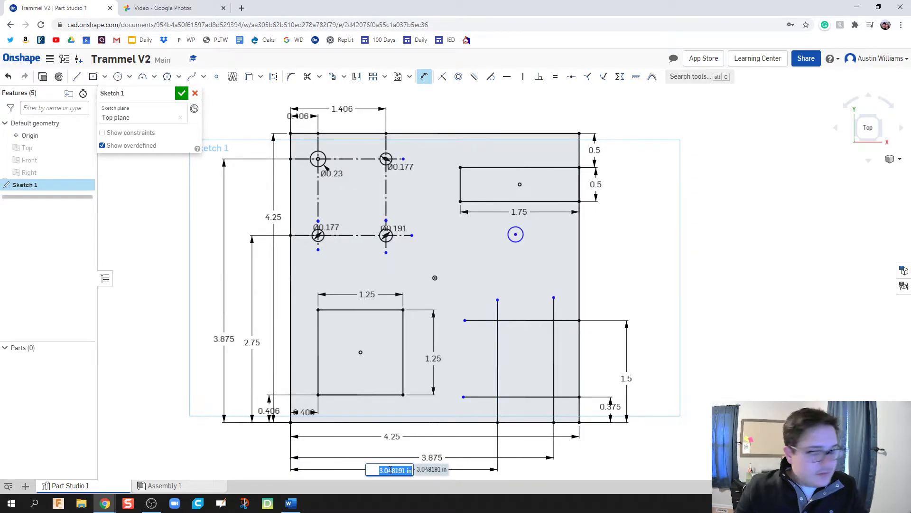
type("2.75")
key("Return")
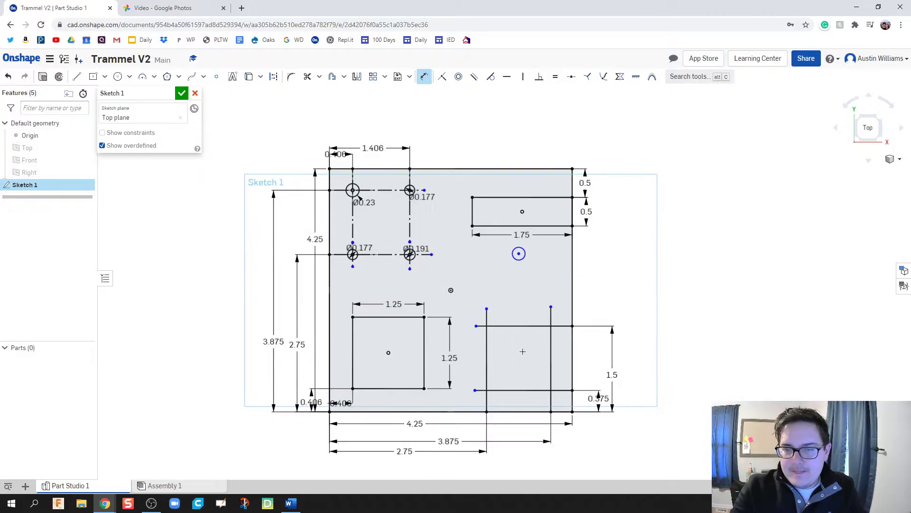
Convert the four lower-right crossing lines to dashed construction geometry.
scroll(536, 355, "up", 3)
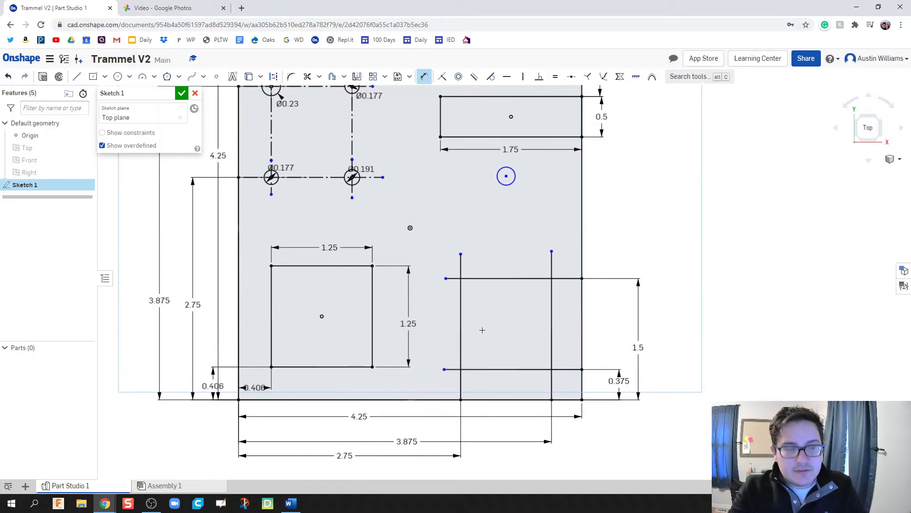
key("c")
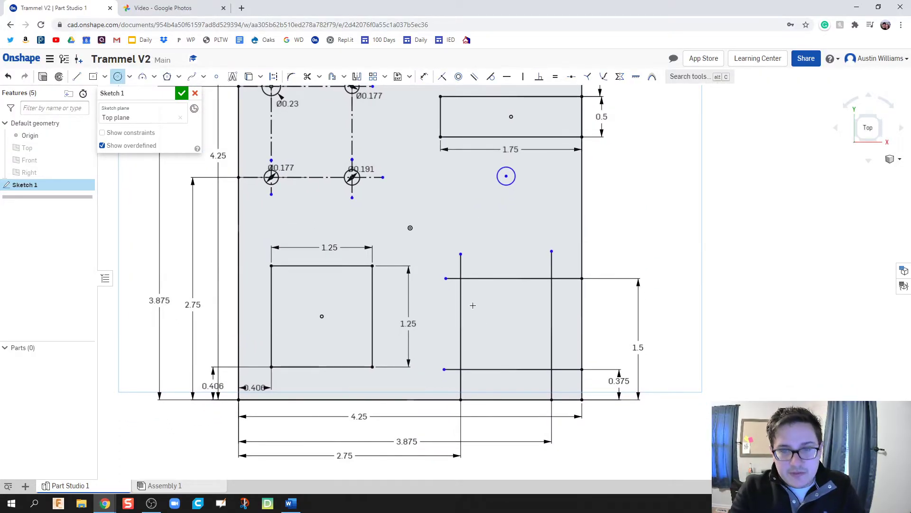
left_click(460, 279)
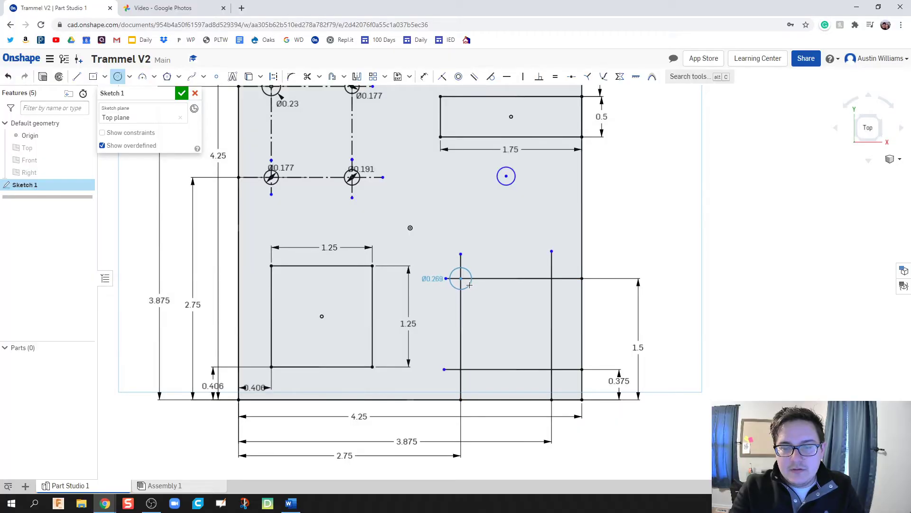
key("Escape")
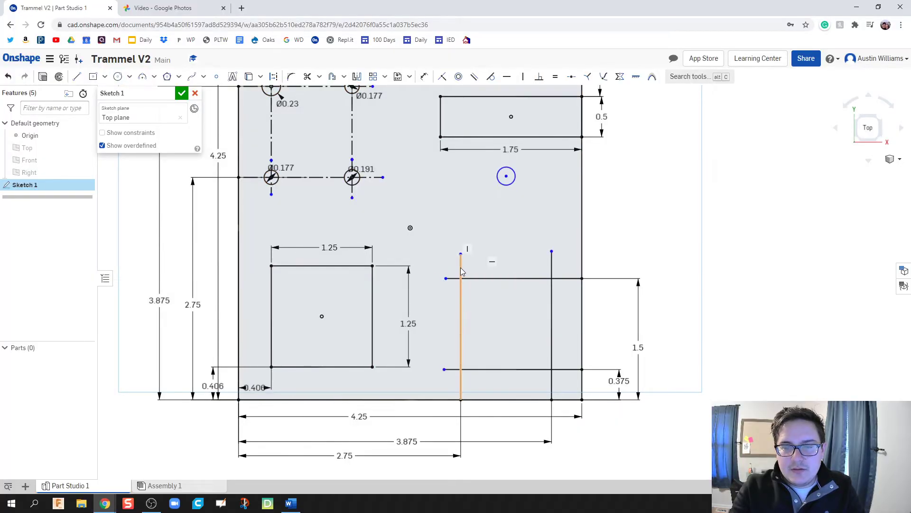
left_click(460, 269)
left_click(510, 279)
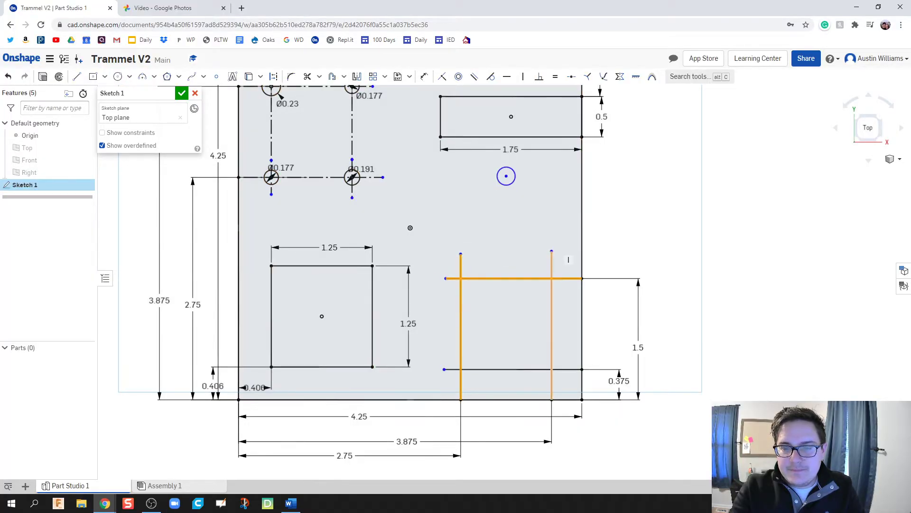
left_click(552, 313)
left_click(539, 369)
right_click(537, 370)
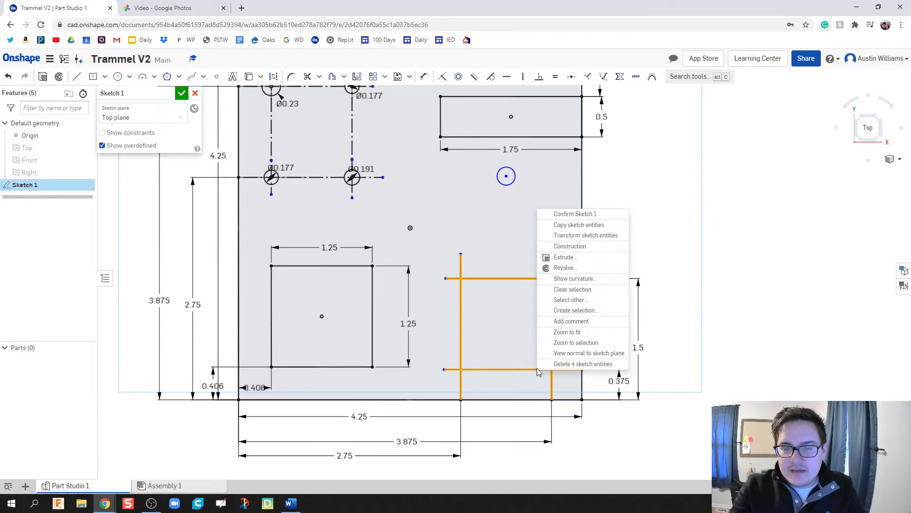
left_click(591, 248)
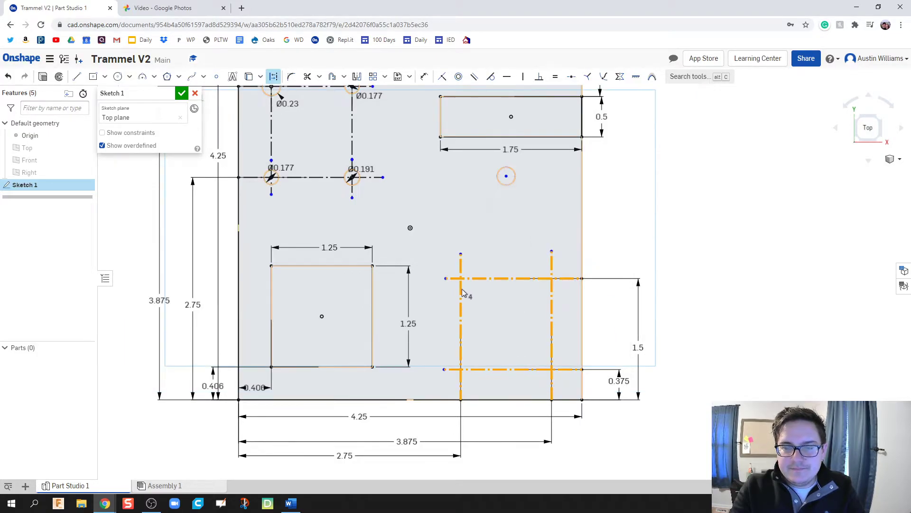
left_click(729, 265)
key("c")
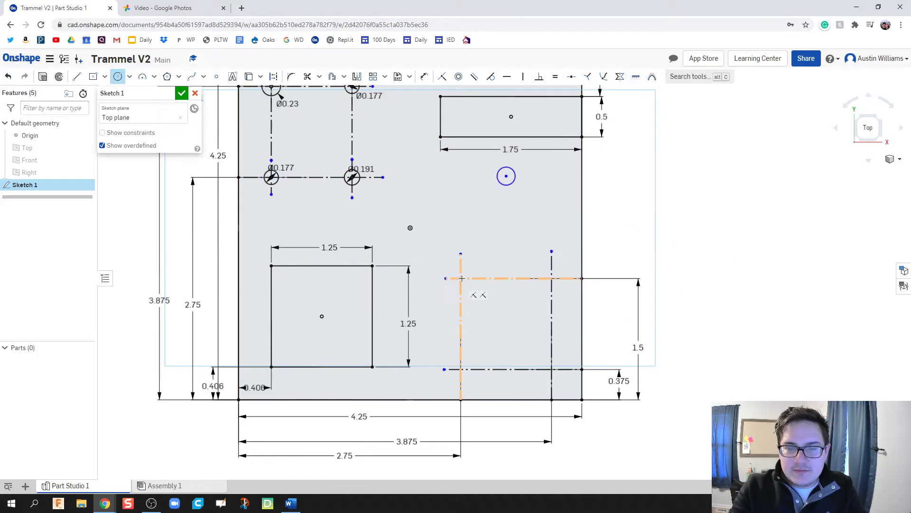
Draw small circles at the upper-left and upper-right lower-area construction intersections.
key("Escape")
scroll(470, 288, "up", 5)
key("c")
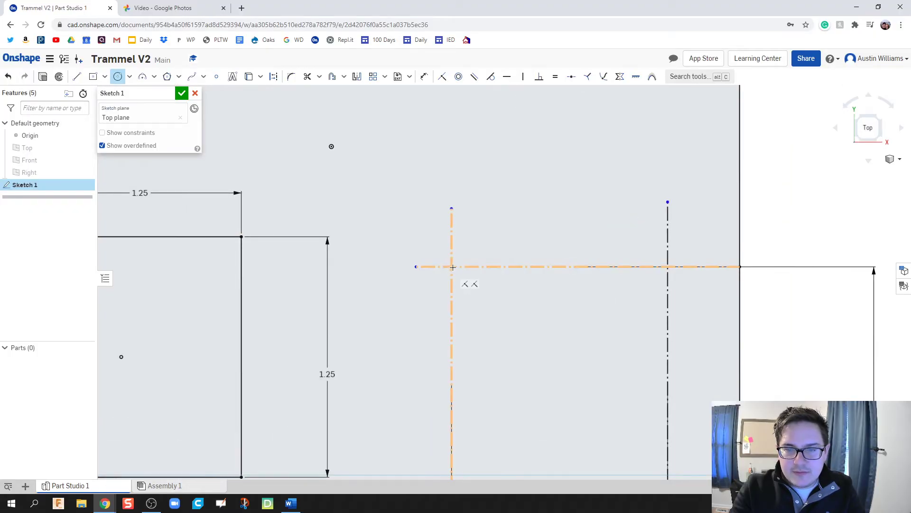
left_click(452, 267)
left_click(468, 273)
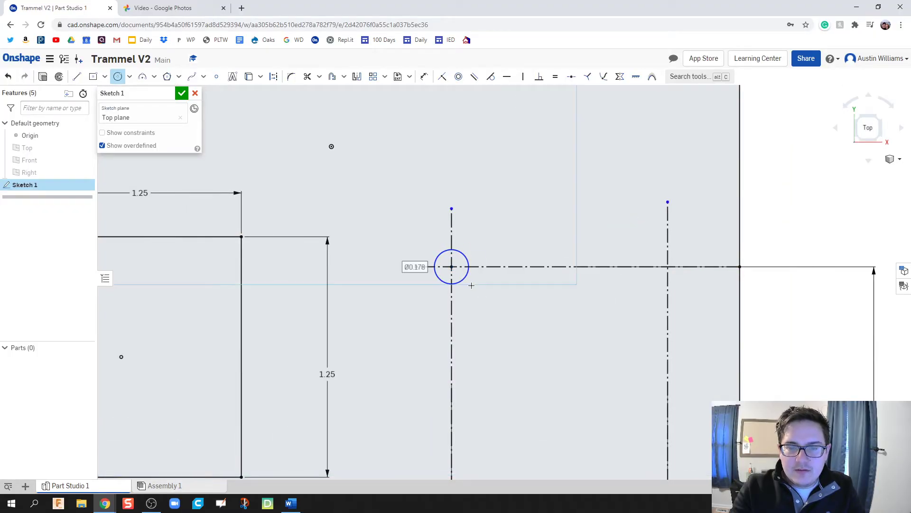
left_click(668, 266)
left_click(655, 280)
scroll(576, 329, "down", 3)
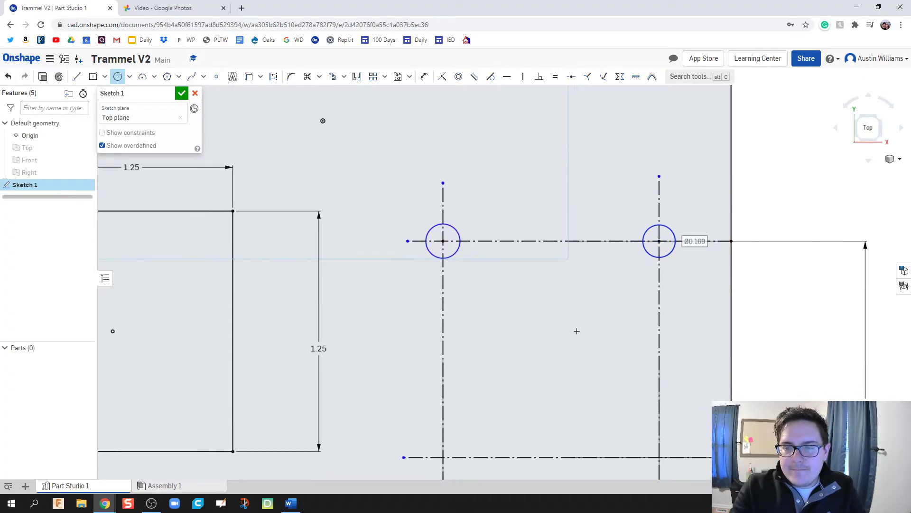
scroll(496, 391, "up", 5)
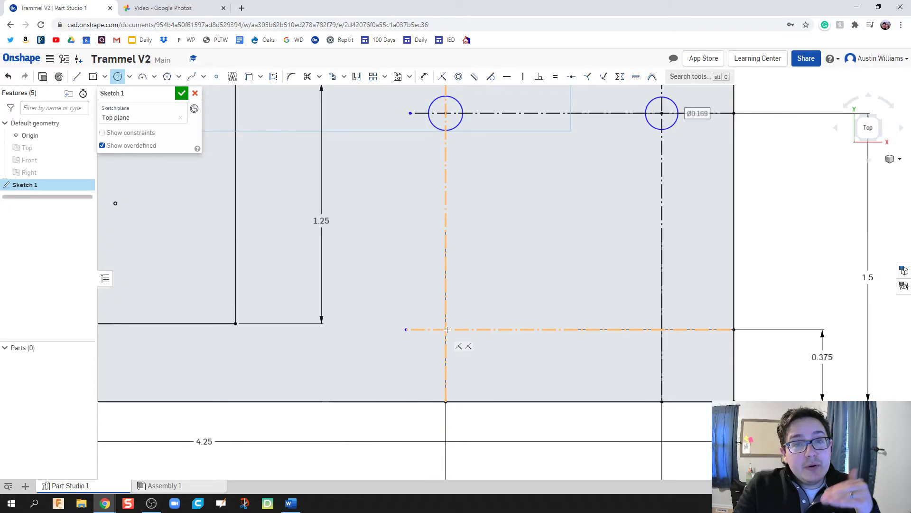
Draw small circles at the lower-left and lower-right construction intersections.
left_click(446, 329)
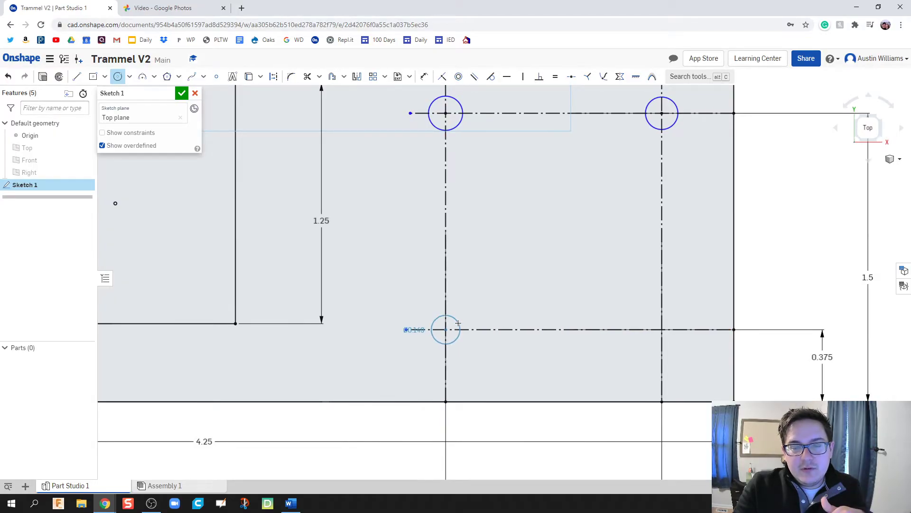
left_click(458, 324)
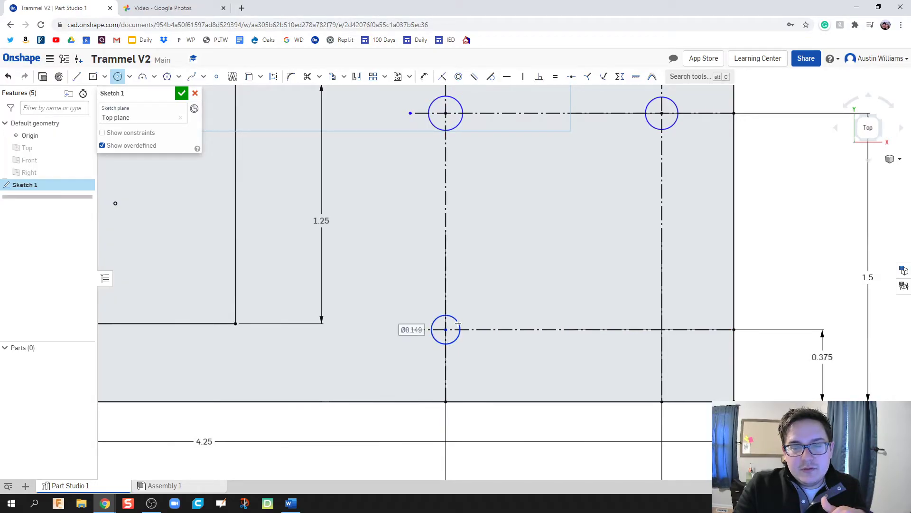
left_click(663, 329)
left_click(671, 338)
scroll(535, 237, "down", 3)
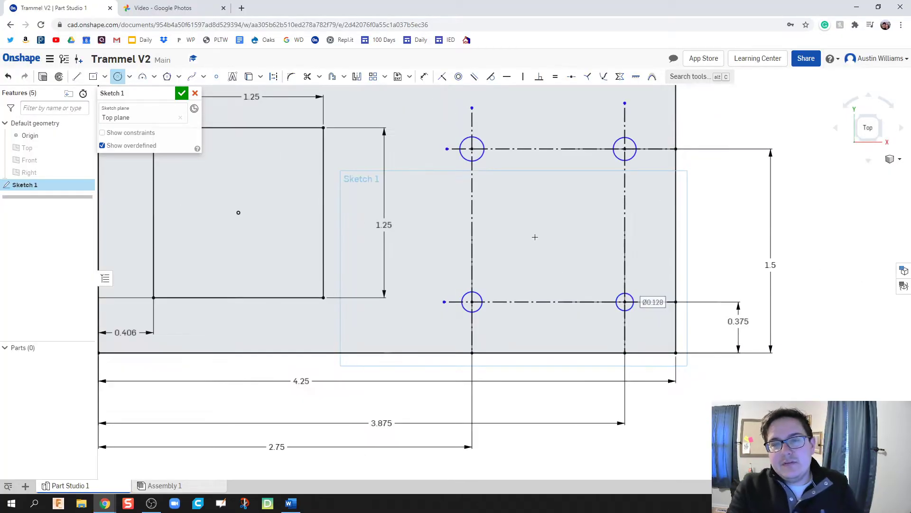
middle_click_drag(535, 237, 535, 268)
scroll(508, 301, "down", 2)
middle_click_drag(525, 301, 466, 332)
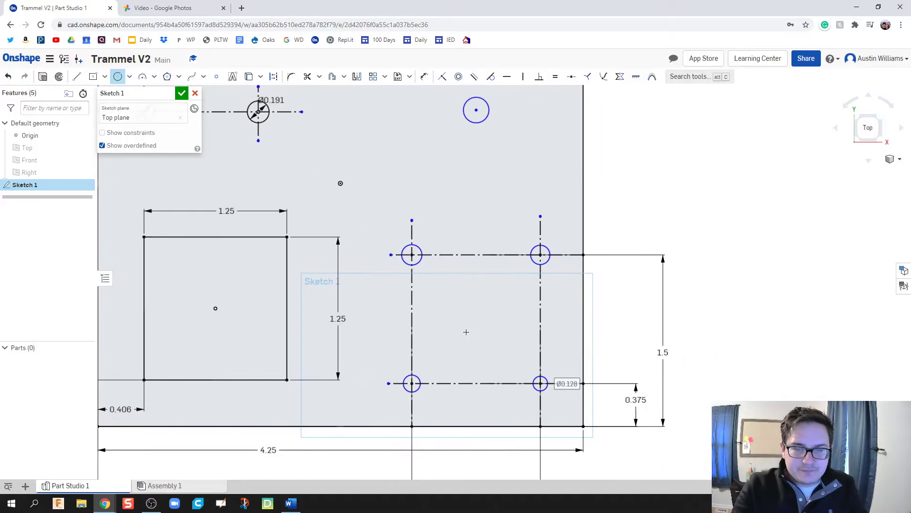
Dimension the upper new holes to Ø0.23 (left) and Ø0.177 (right).
key("u")
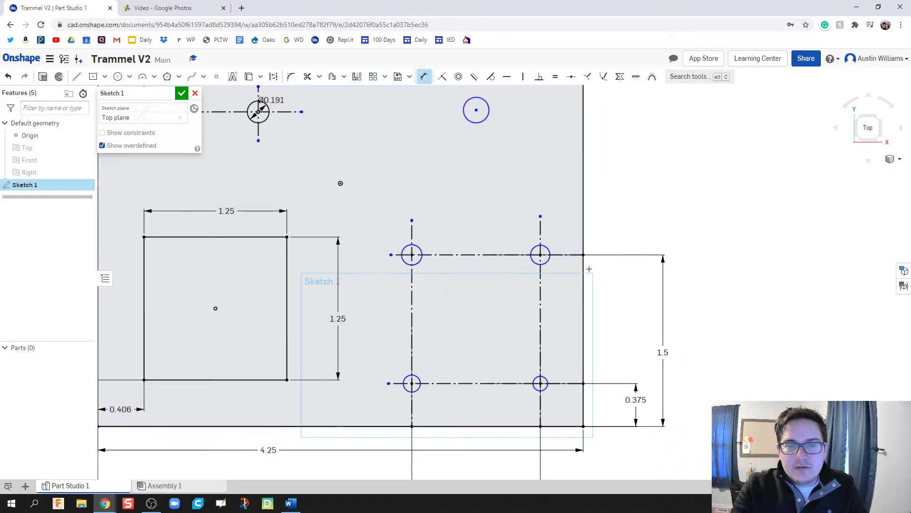
left_click(420, 250)
left_click(441, 234)
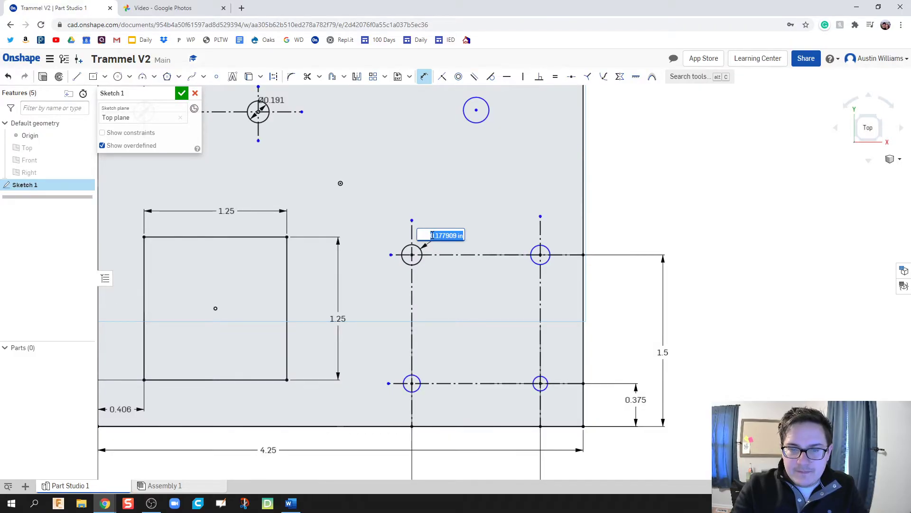
type("0.230")
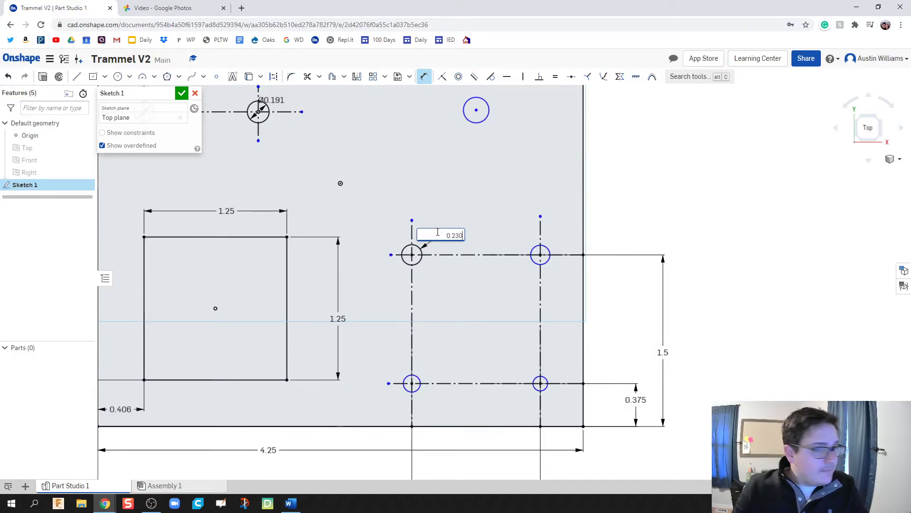
key("Return")
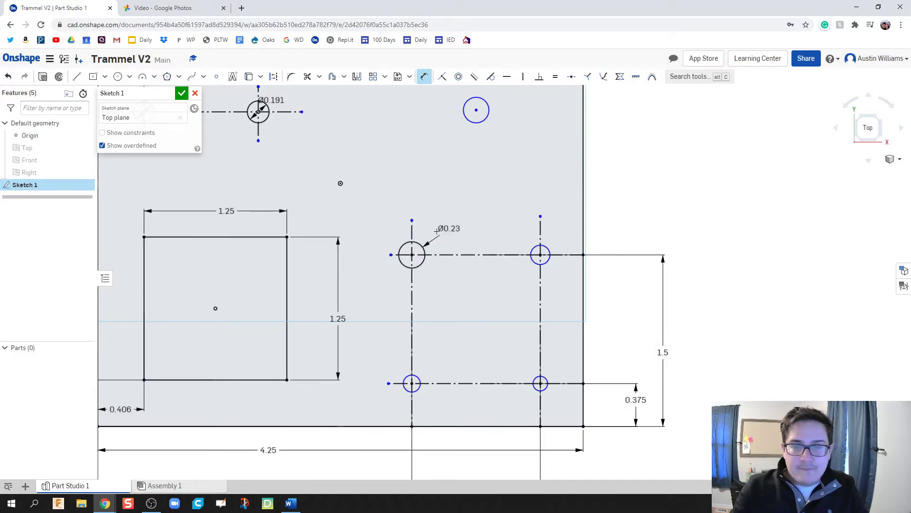
left_click(550, 250)
left_click(568, 234)
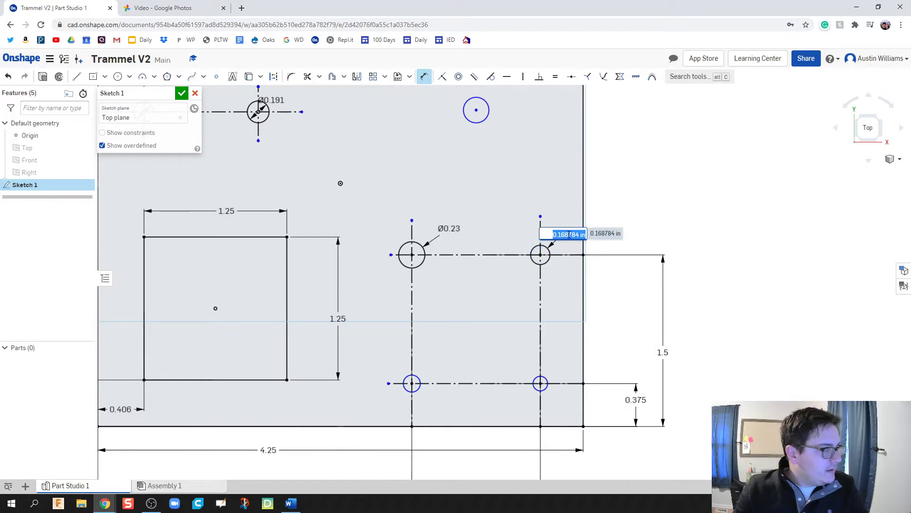
type("0.177")
key("Return")
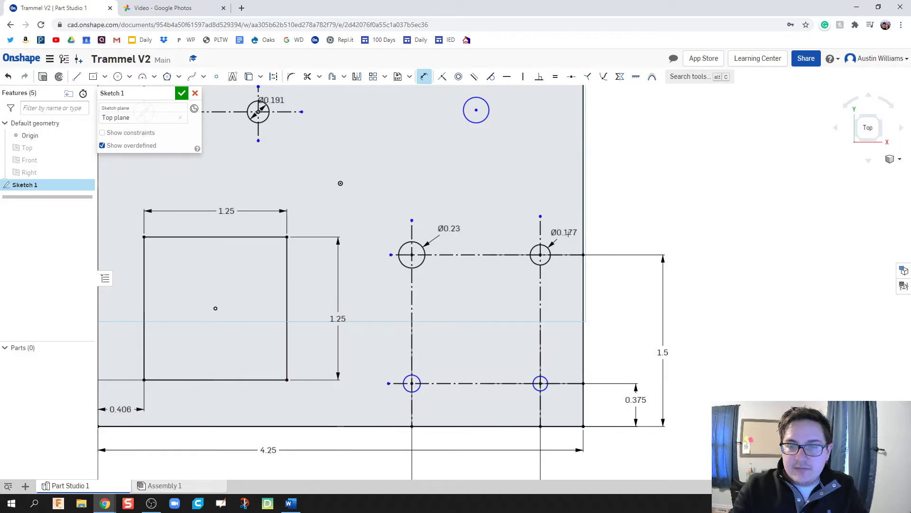
Dimension the lower new holes to Ø0.177 (left) and Ø0.191 (right).
left_click(418, 378)
left_click(453, 366)
type("0")
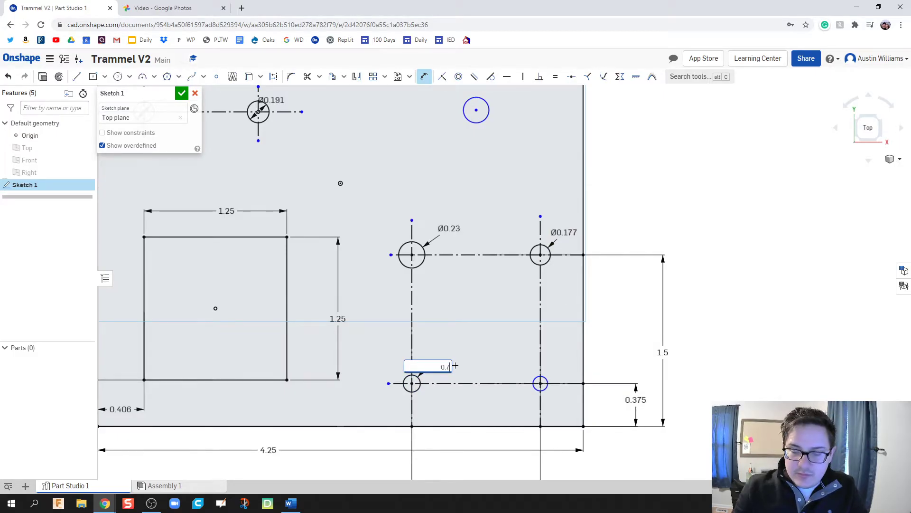
type(".177")
key("Return")
left_click(550, 378)
left_click(556, 369)
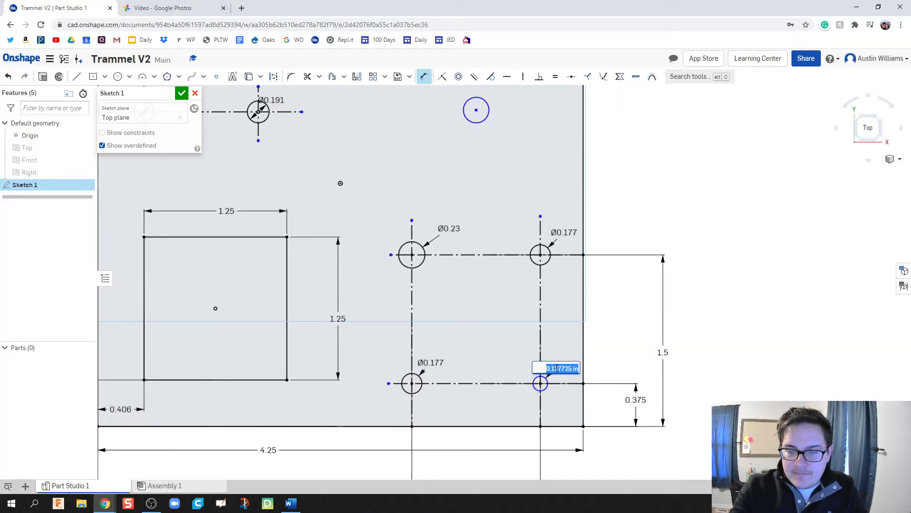
type("0.")
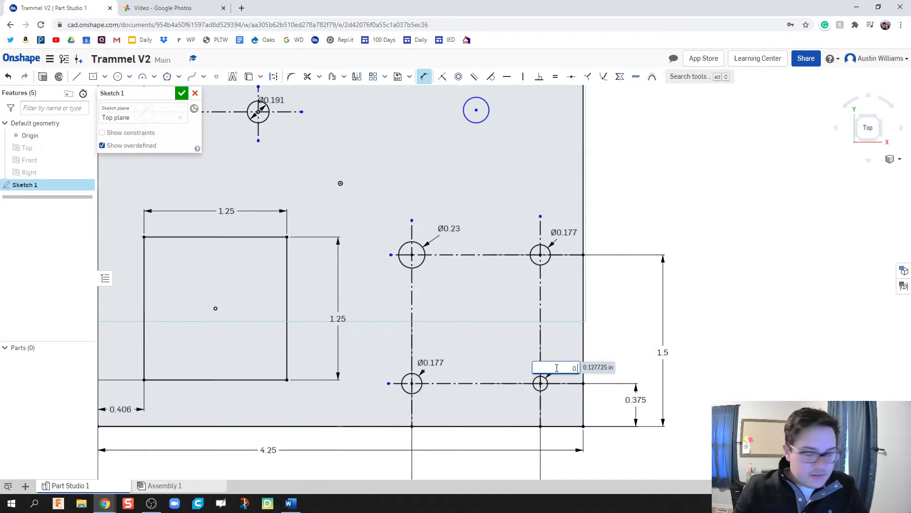
type("1919")
key("Return")
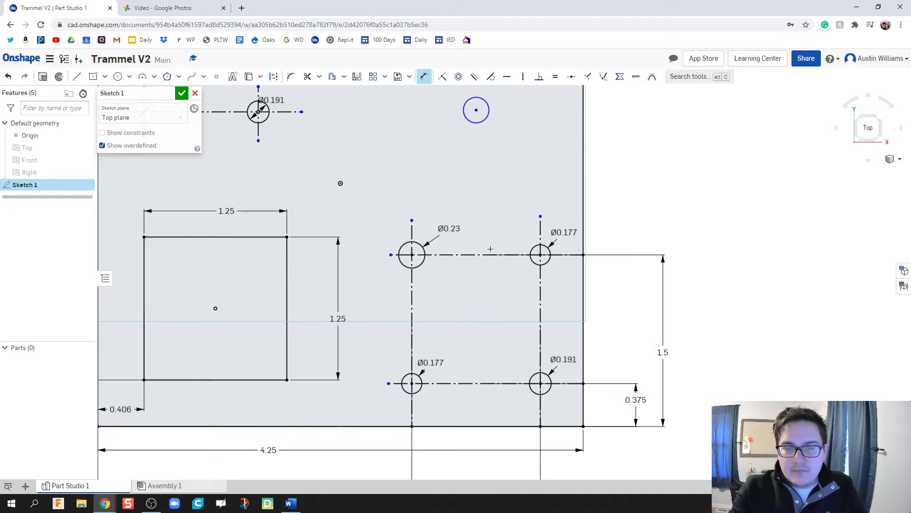
scroll(517, 313, "down", 3)
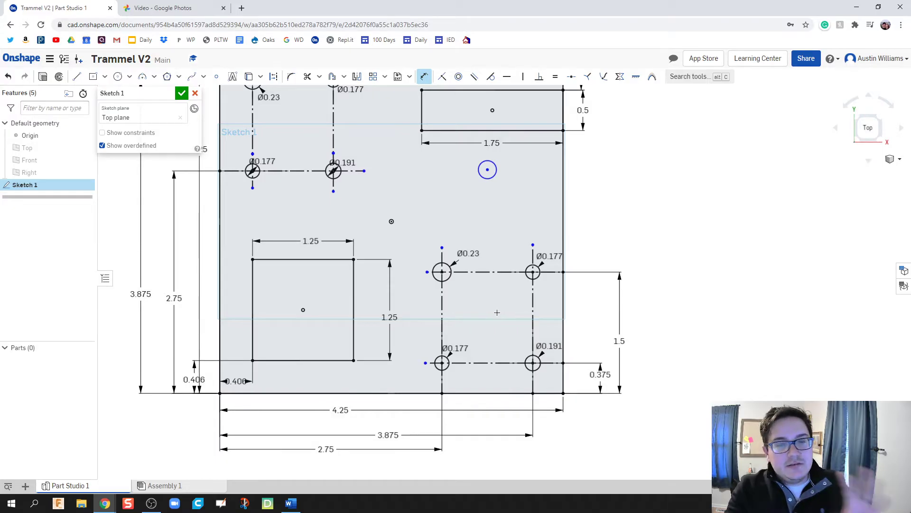
Set the lone small circle's diameter to 0.2.
middle_click_drag(503, 312, 497, 362)
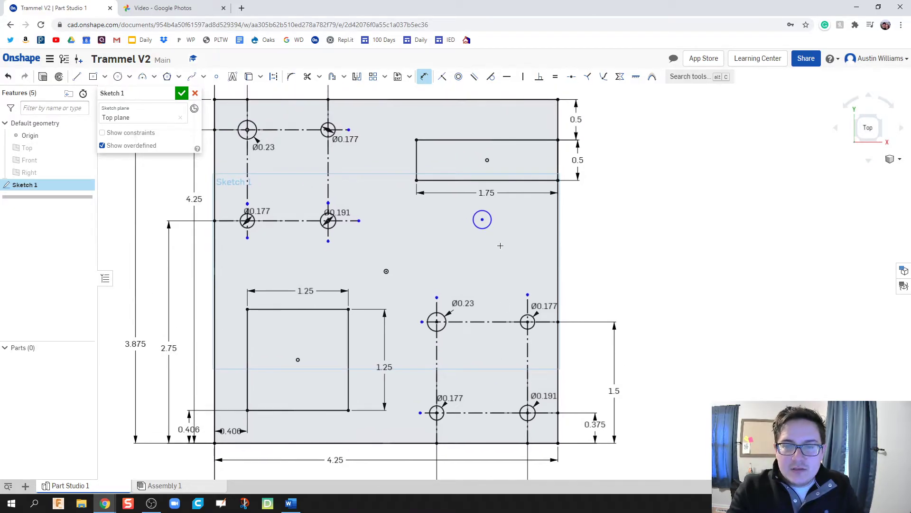
left_click(492, 219)
left_click(474, 257)
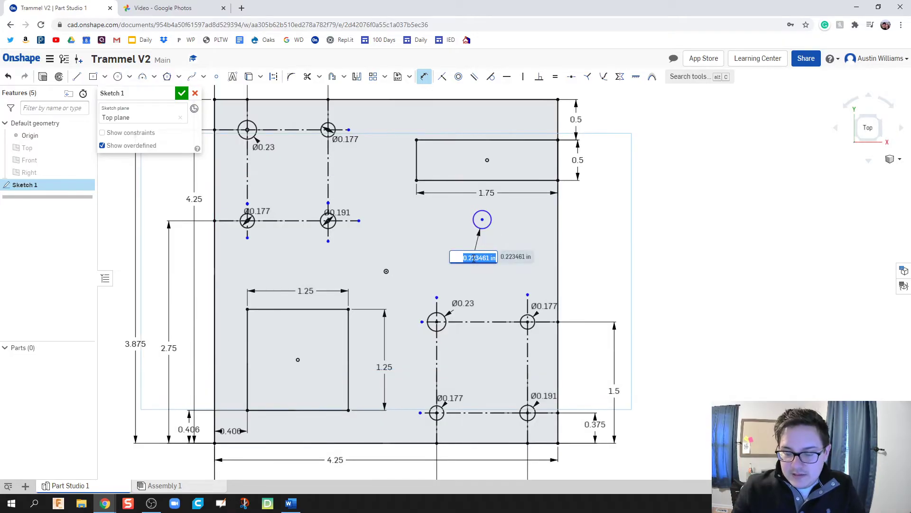
type(".2")
key("Return")
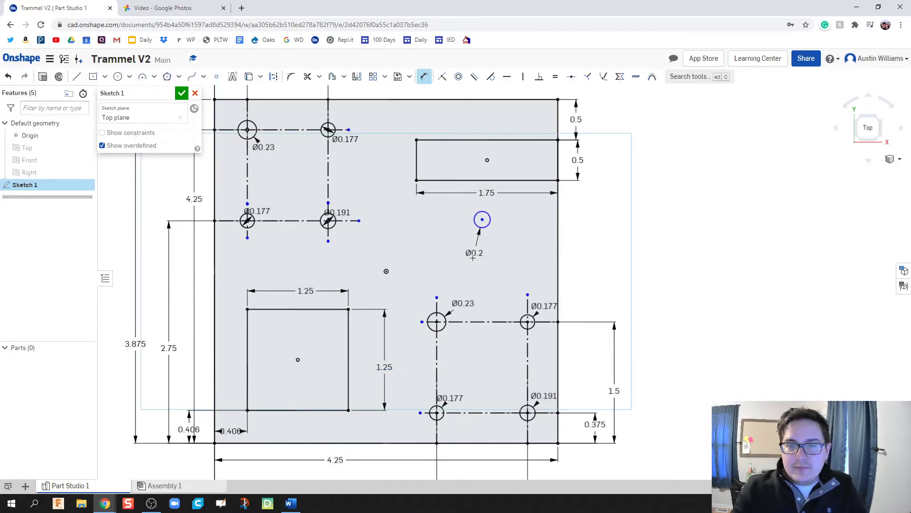
Add a 0.936 centre-to-right-edge distance, then delete it as unwanted.
left_click(560, 223)
left_click(518, 256)
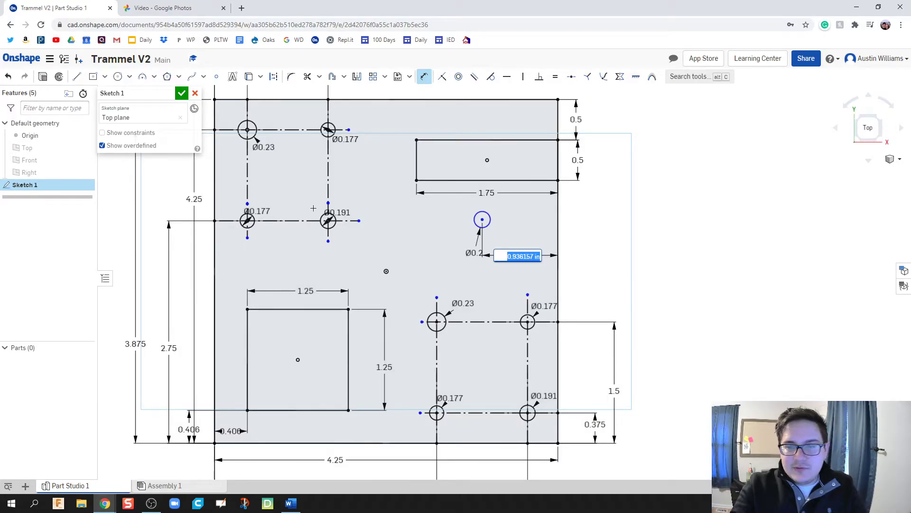
key("Return")
key("Escape")
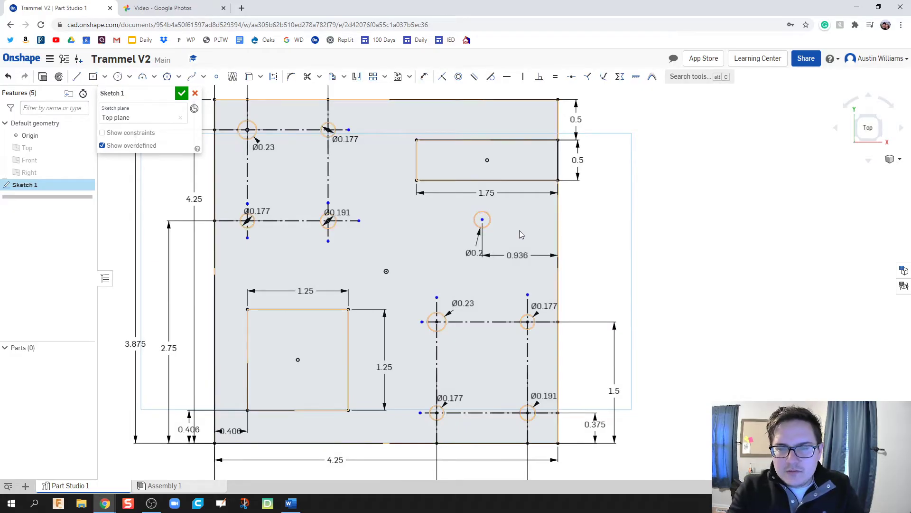
left_click(516, 254)
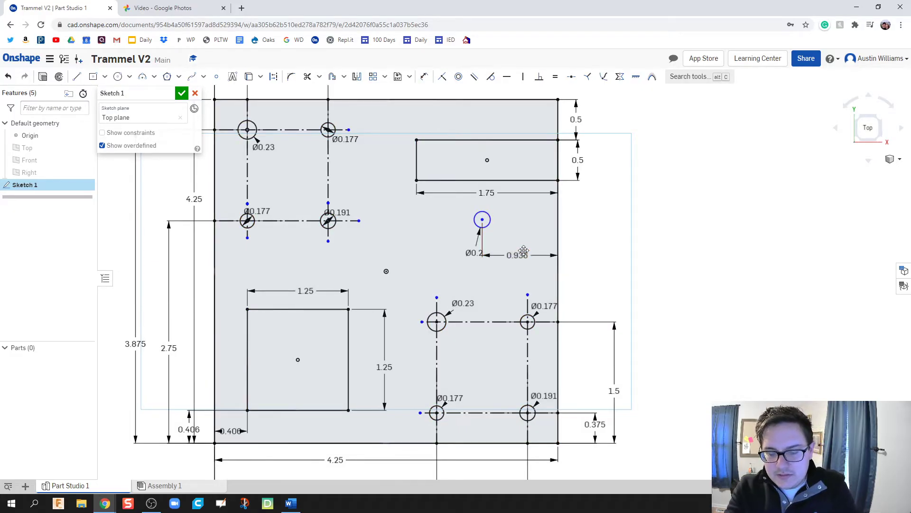
key("Delete")
Dimension the small hole centre's height above the plate's bottom edge.
key("d")
left_click(482, 219)
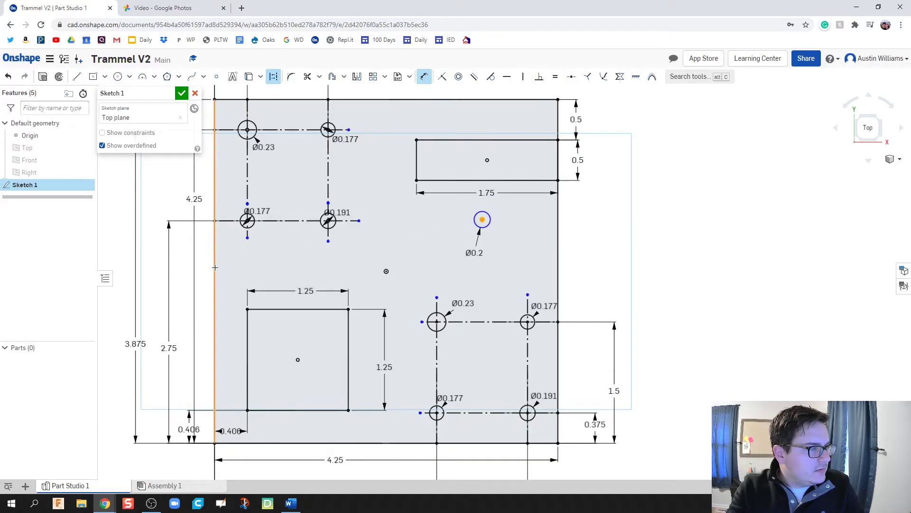
left_click(494, 442)
left_click(648, 381)
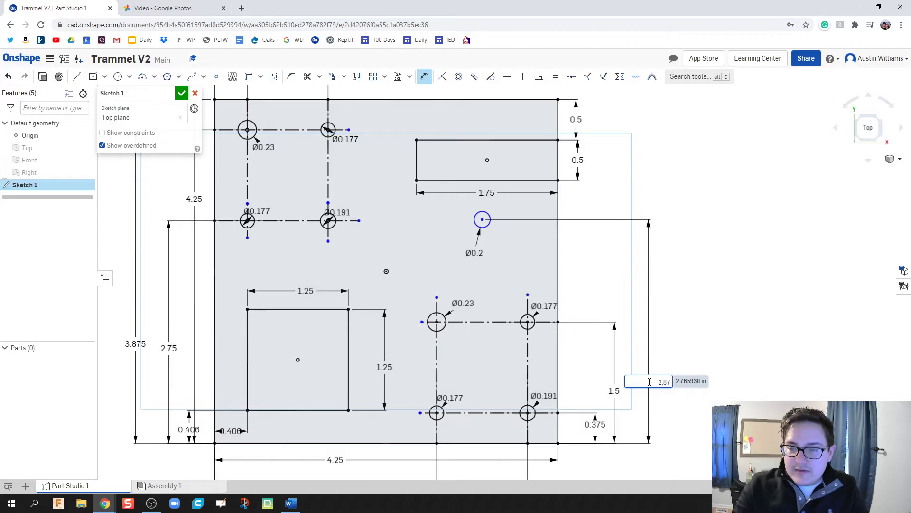
key("Return")
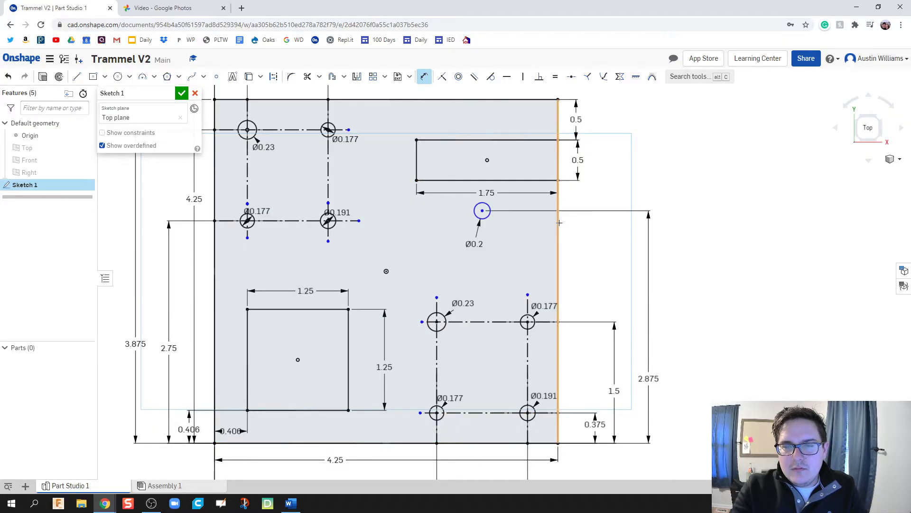
Dimension the Ø0.2 circle from the plate's right edge at 1, then change it to 0.75.
left_click(559, 222)
left_click(483, 211)
left_click(512, 237)
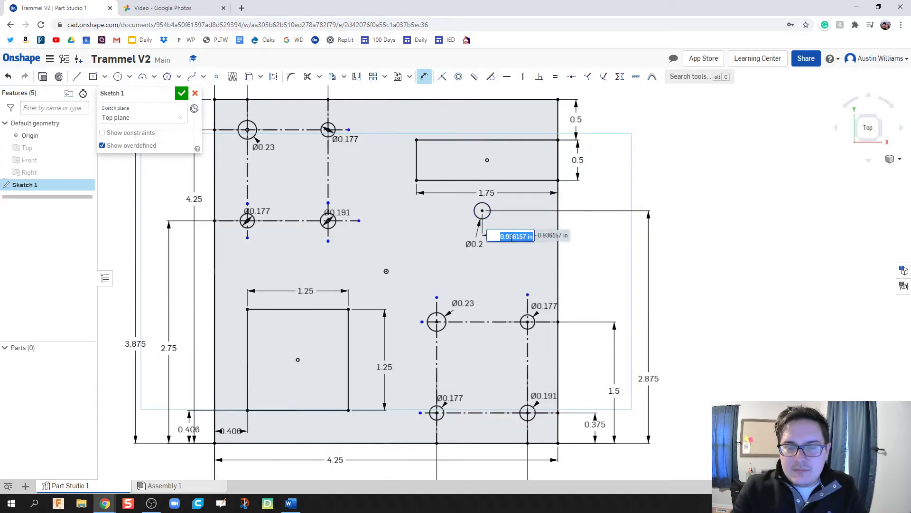
type("1")
key("Return")
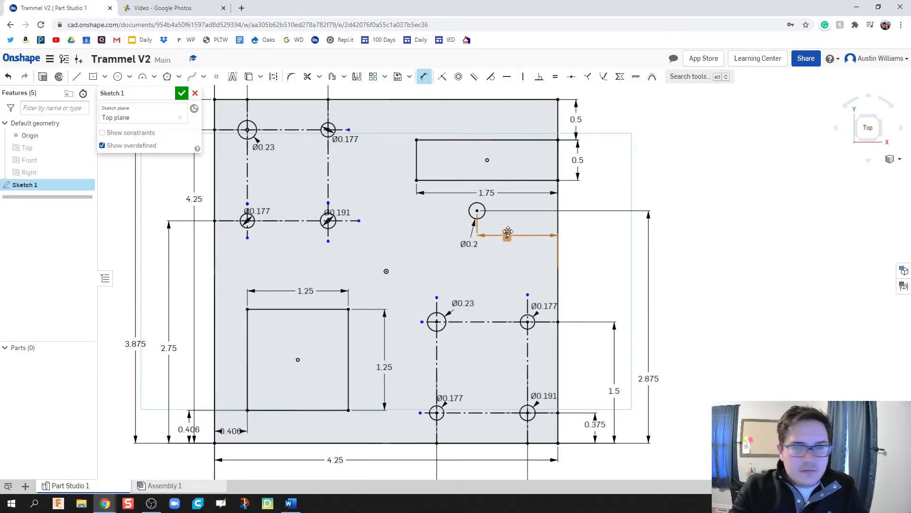
double_click(508, 232)
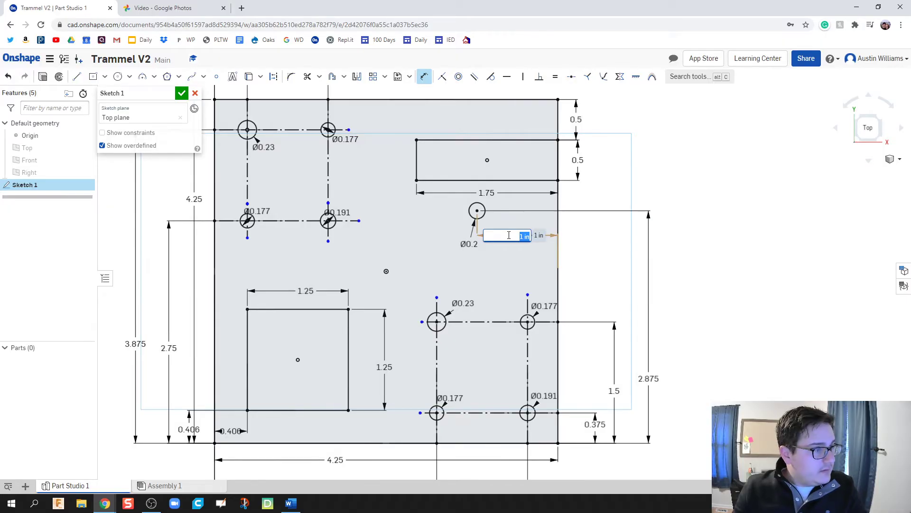
type("0.75")
key("Return")
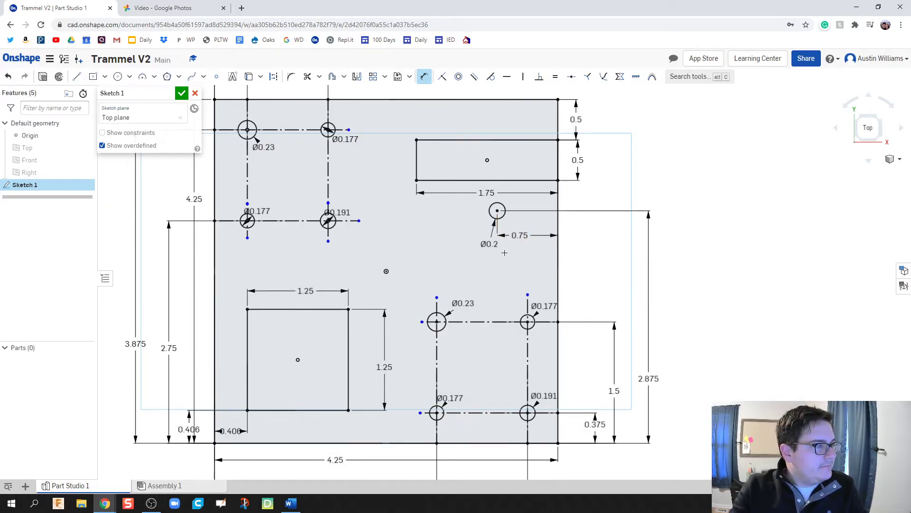
Finish Sketch 1 with the whole sketch in view.
scroll(620, 253, "down", 1)
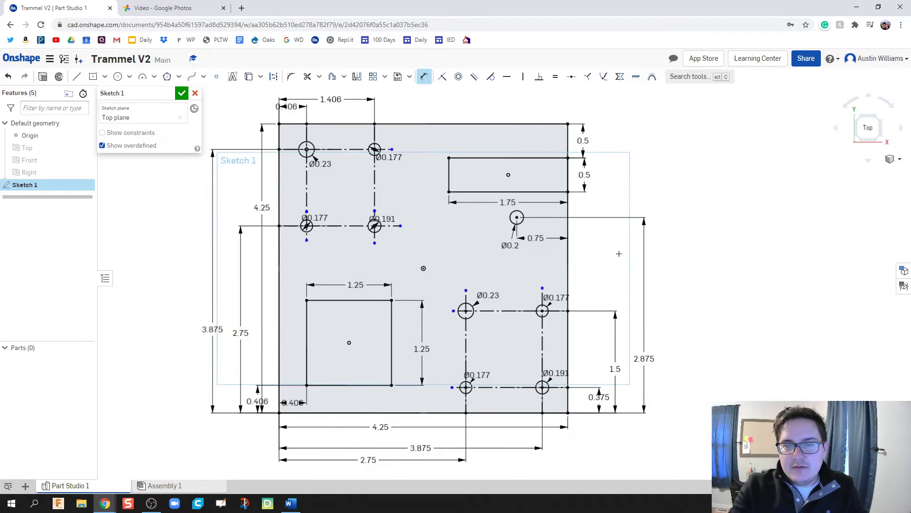
mouse_move(620, 253)
middle_mouse_down()
mouse_move(613, 308)
mouse_move(597, 287)
middle_mouse_up()
scroll(606, 312, "up", 1)
scroll(587, 290, "down", 1)
left_click(183, 93)
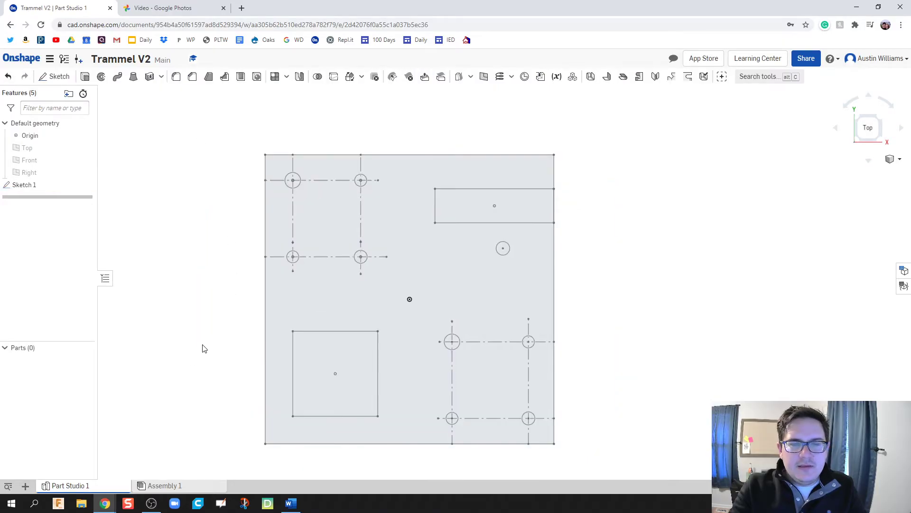
scroll(199, 350, "down", 1)
middle_click_drag(194, 356, 253, 303)
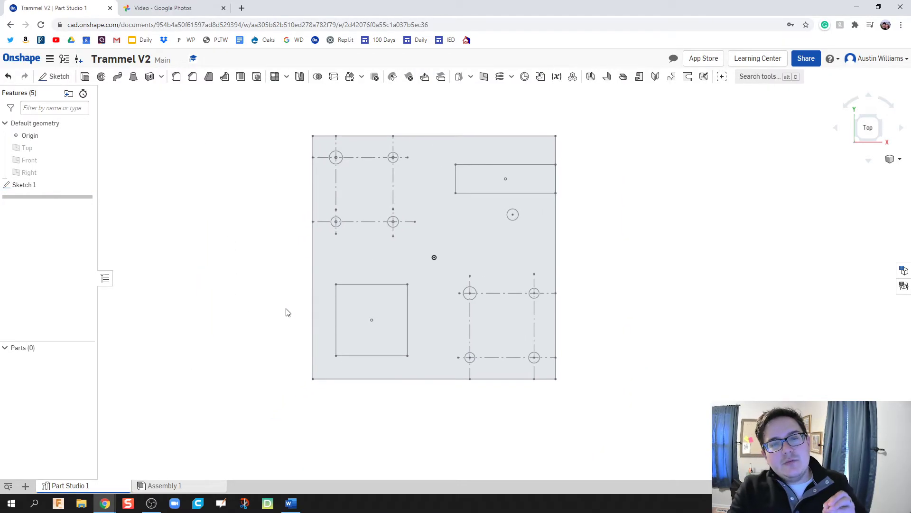
right_click_drag(301, 305, 299, 296)
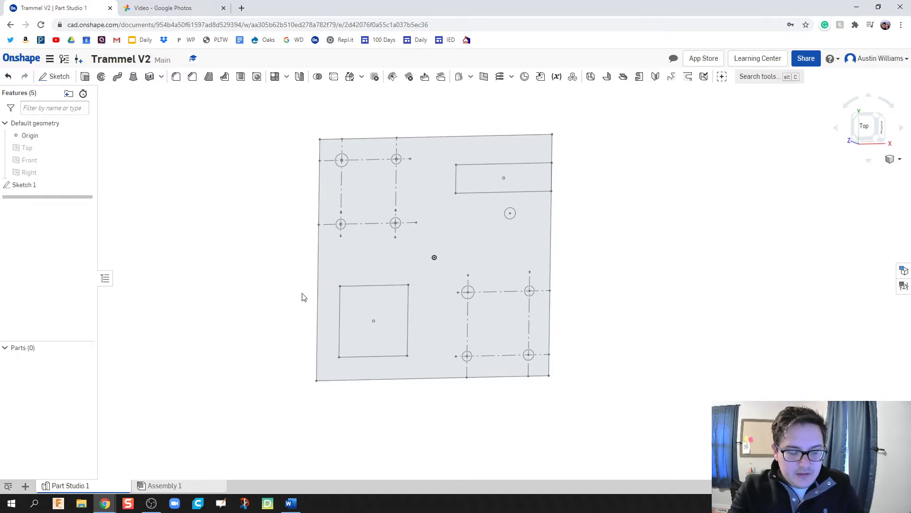
Extrude the sketch region 0.25 in deep to create Part 1.
key("shift+e")
left_click(438, 249)
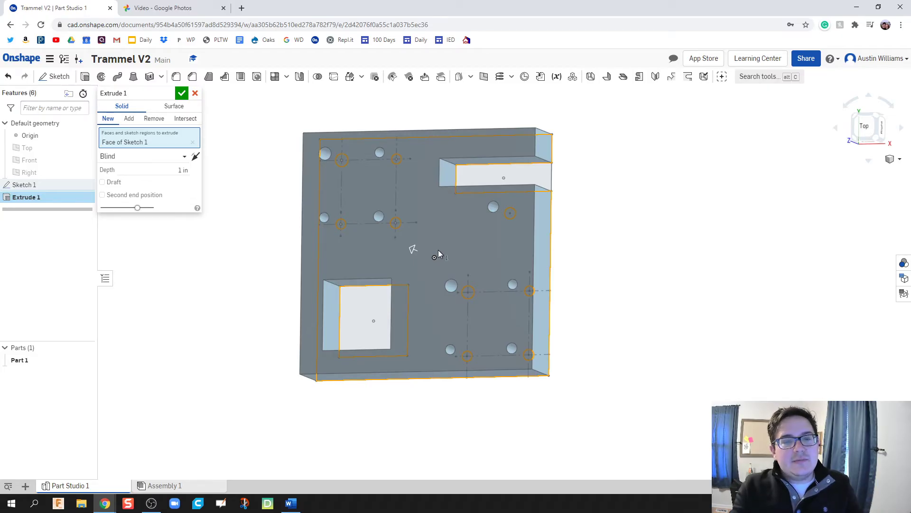
left_click(175, 167)
type("0.25")
key("Return")
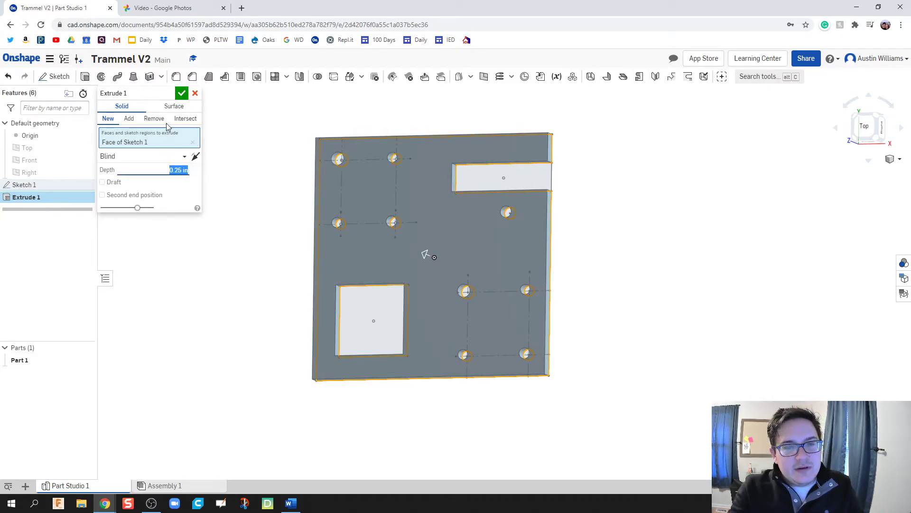
left_click(182, 93)
mouse_move(287, 314)
right_mouse_down()
mouse_move(295, 307)
mouse_move(258, 329)
right_mouse_up()
key("alt+Tab")
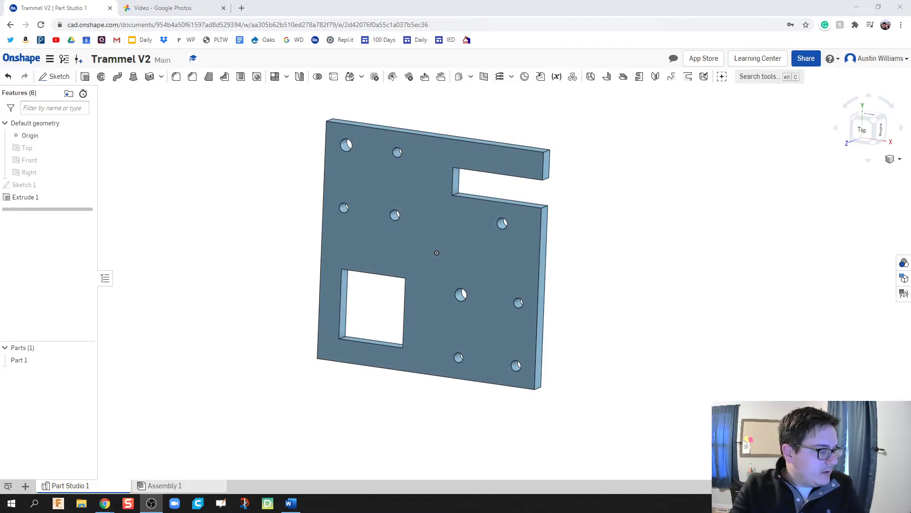
key("alt+Tab")
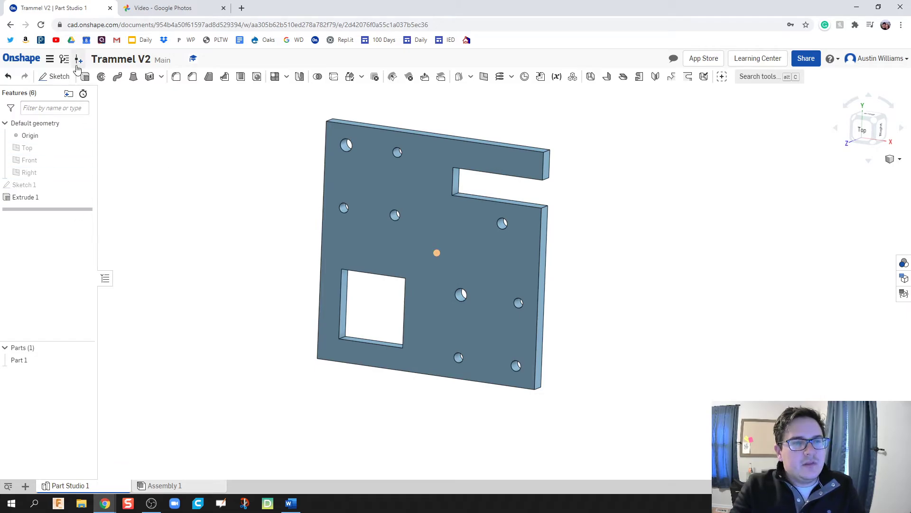
Start Sketch 2 on the plate's top face, viewed normal to it.
left_click(54, 76)
left_click(414, 256)
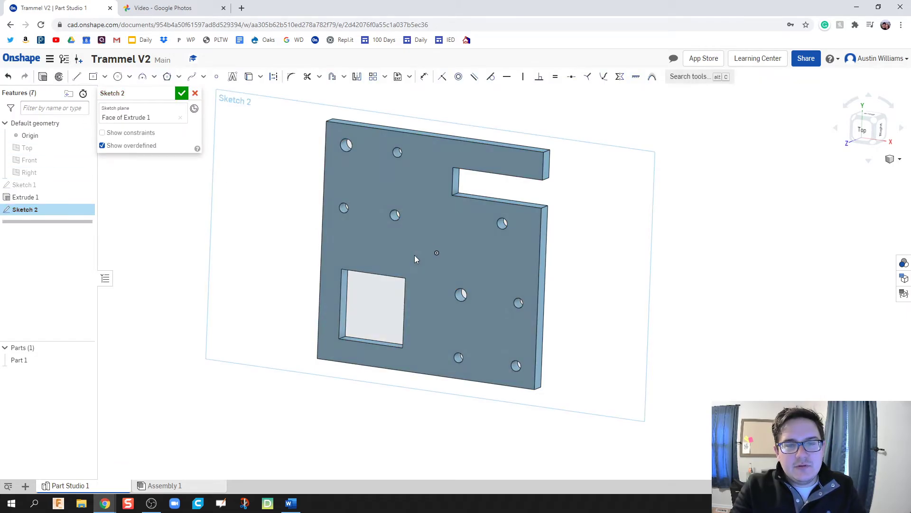
right_click(415, 257)
left_click(441, 389)
Draw a 4.25 by 4.25 corner rectangle over the plate and unhide Sketch 1.
key("g")
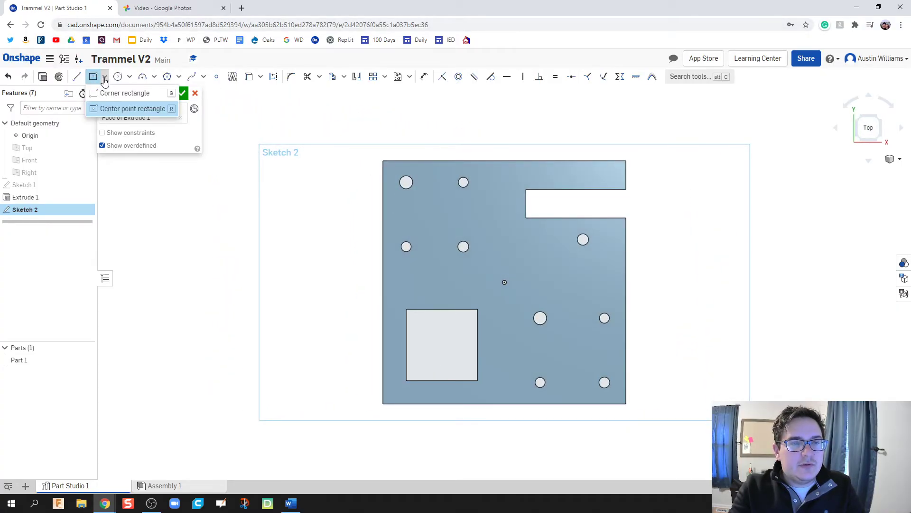
left_click(109, 92)
left_click(385, 164)
left_click(626, 404)
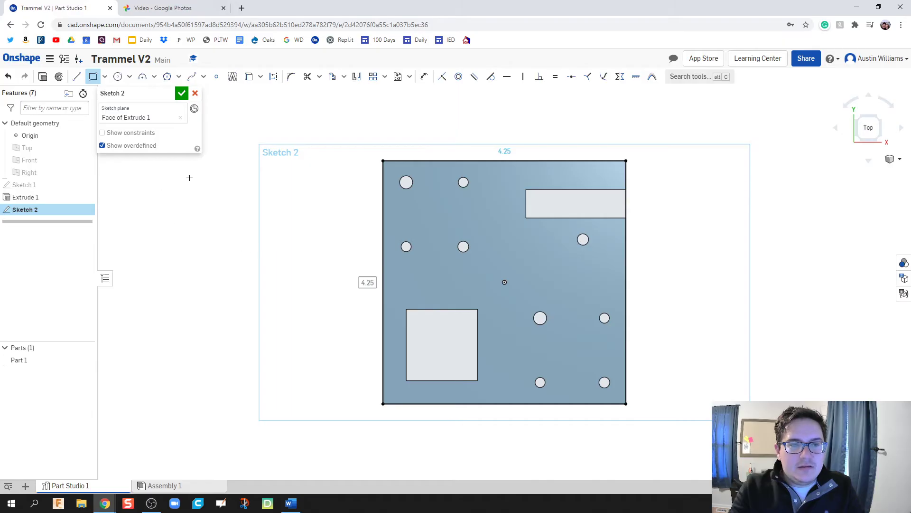
middle_click_drag(310, 264, 254, 261)
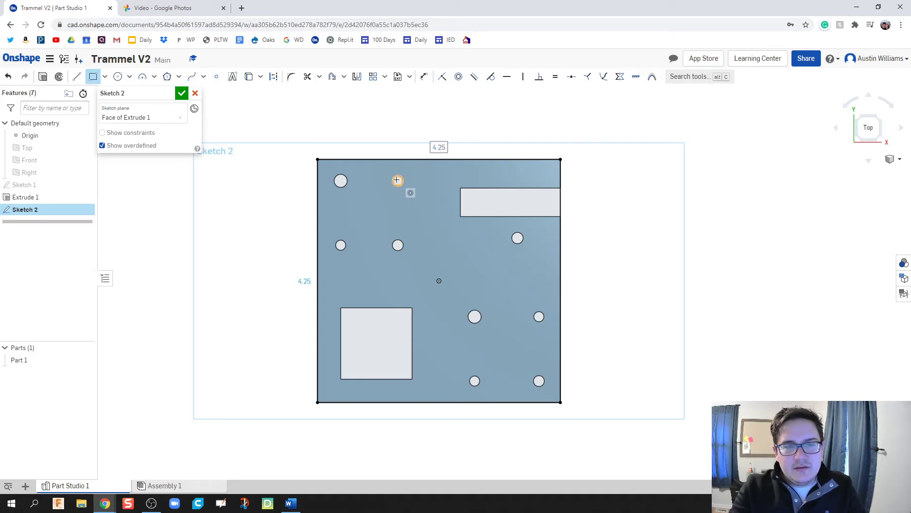
scroll(398, 180, "up", 3)
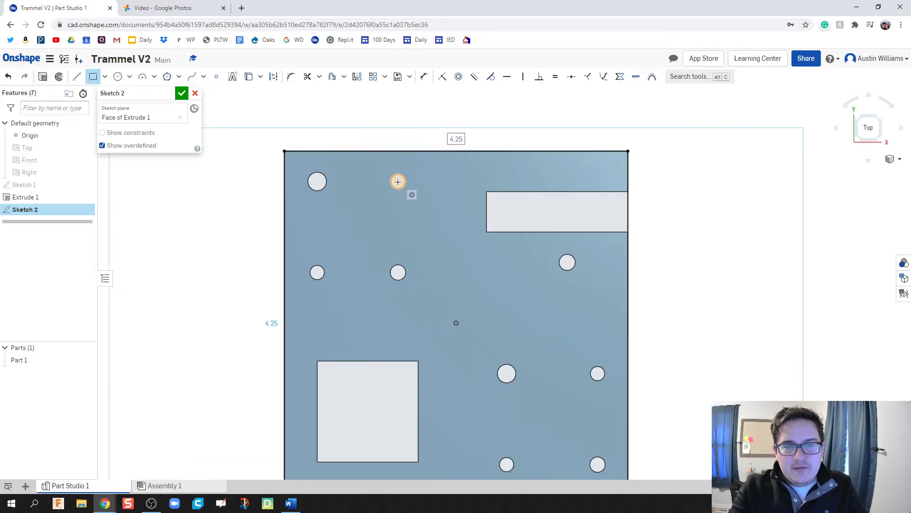
left_click(85, 185)
middle_click_drag(467, 325, 464, 284)
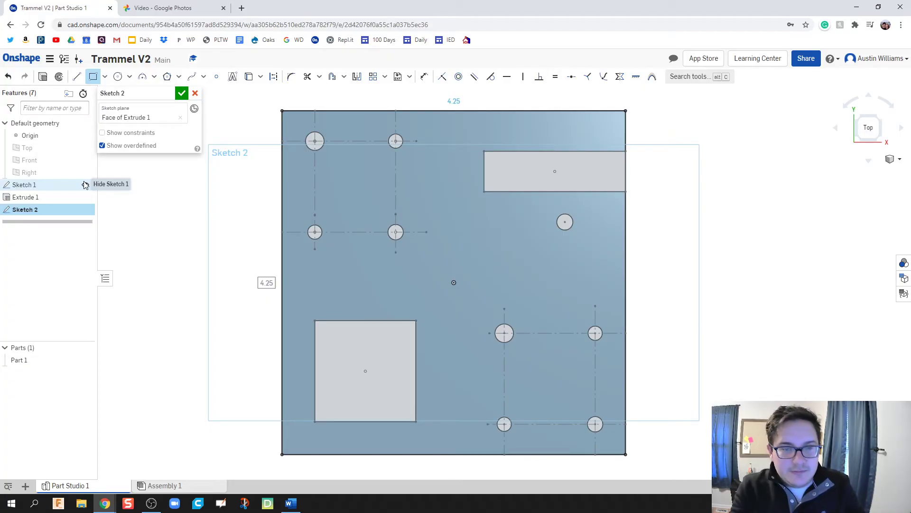
Draw hexagons around the upper and left holes.
left_click(167, 76)
left_click(395, 140)
key("Escape")
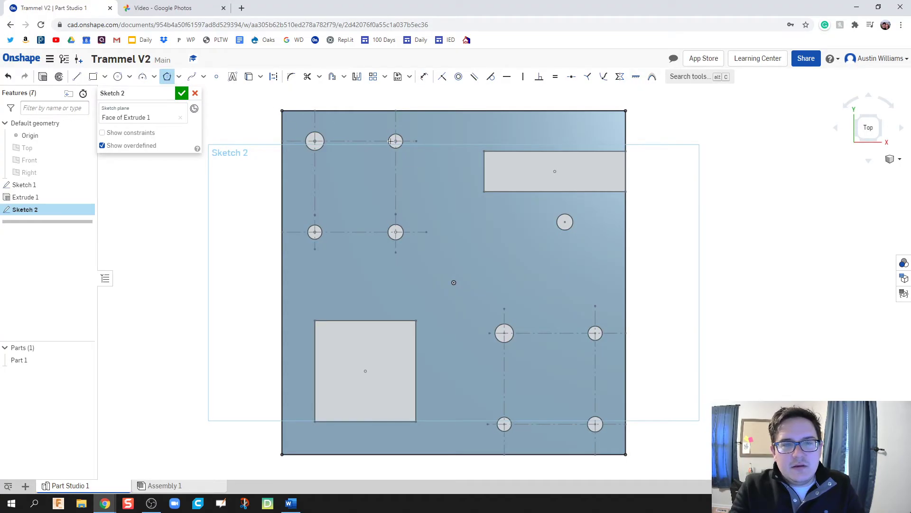
left_click(401, 149)
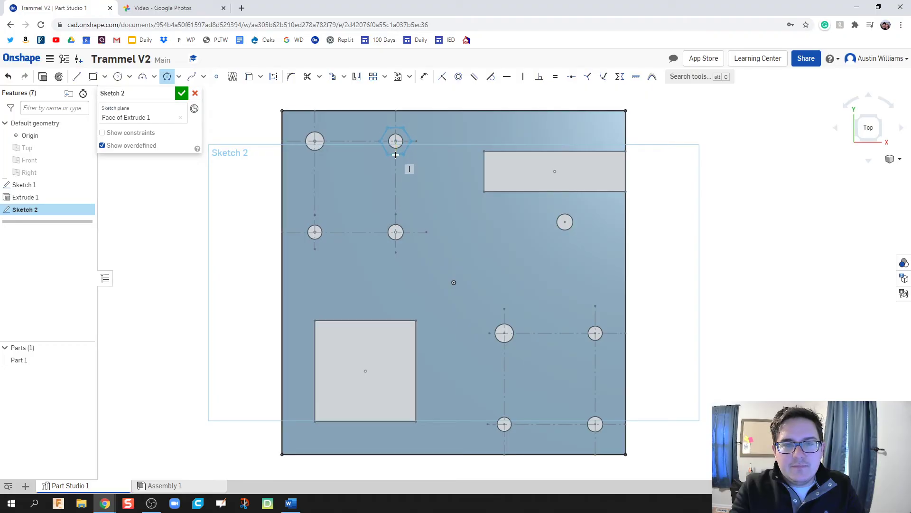
left_click(395, 154)
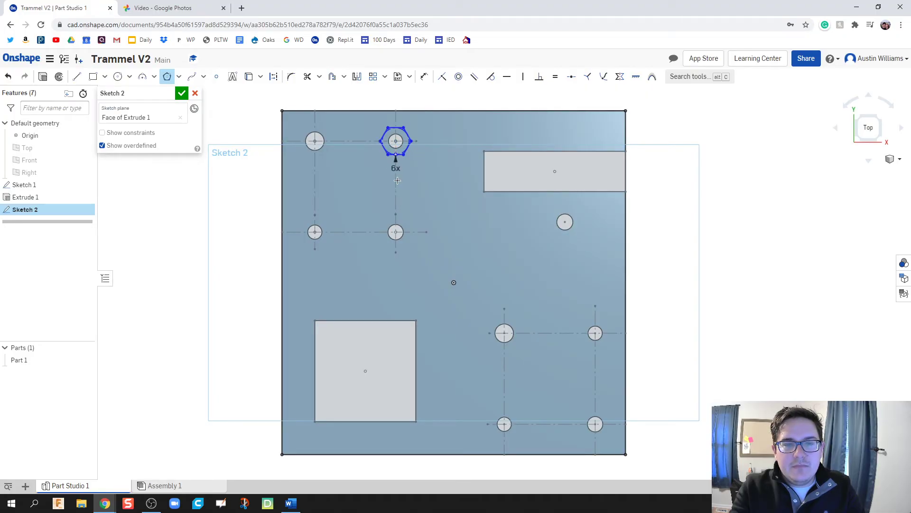
key("Escape")
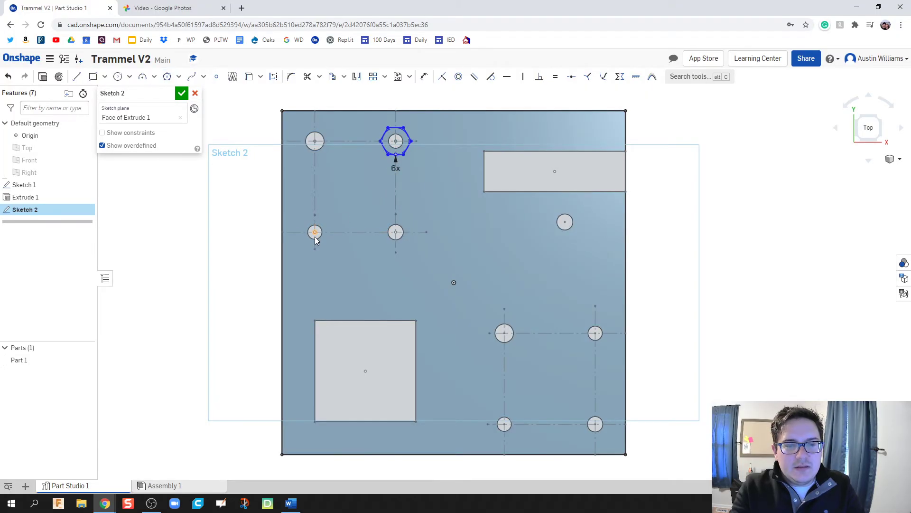
left_click(167, 76)
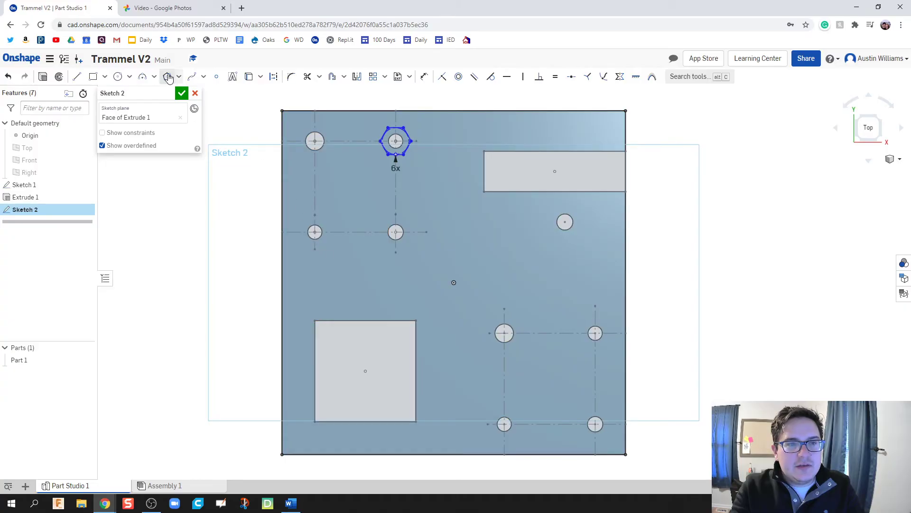
left_click(315, 232)
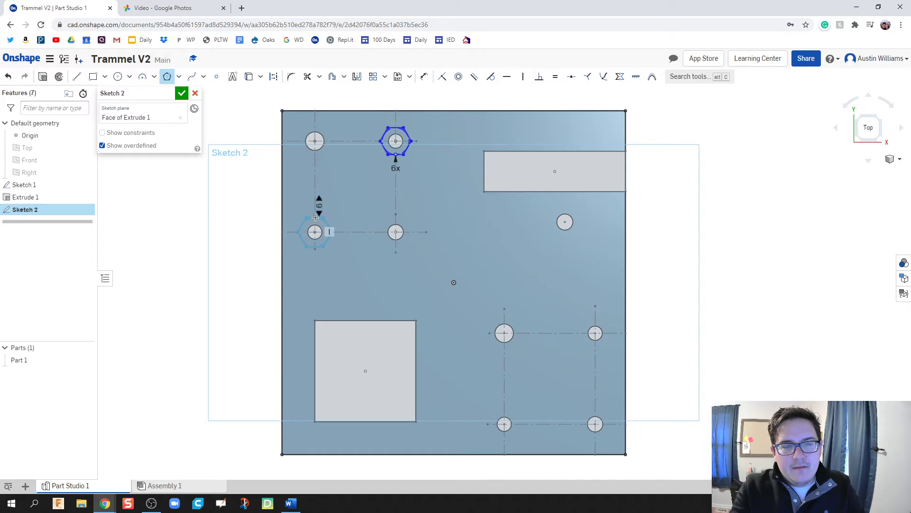
left_click(315, 217)
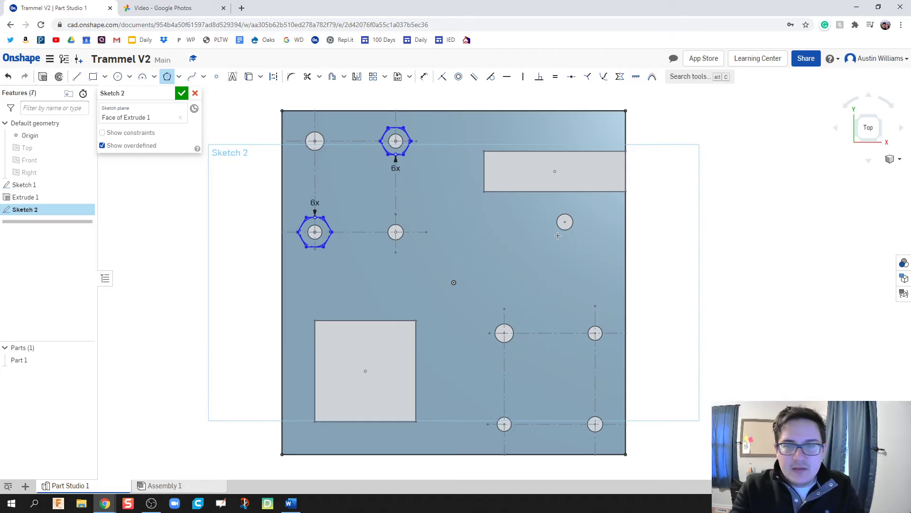
Draw a Ø0.356 circle ringing the Ø0.2 hole.
key("c")
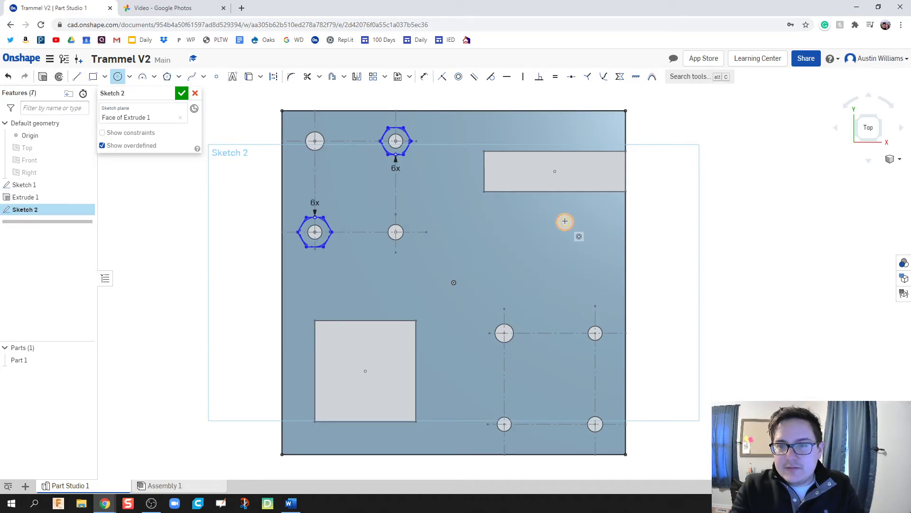
left_click(565, 221)
left_click(563, 236)
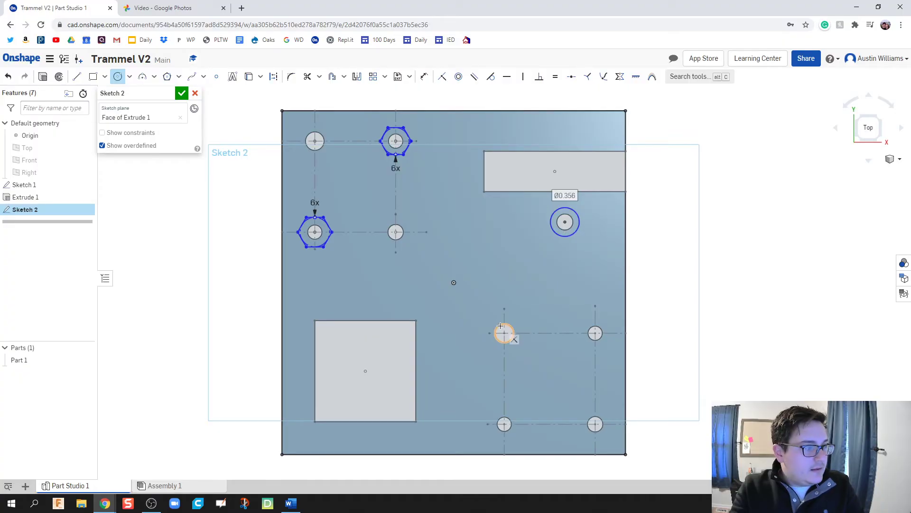
key("Escape")
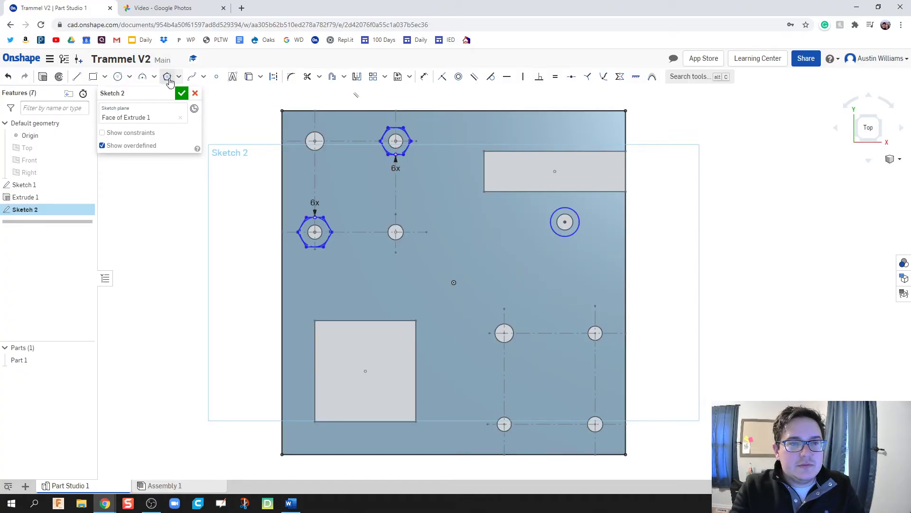
Draw hexagons around the right and bottom holes, setting the bottom one's count to 6.
left_click(167, 77)
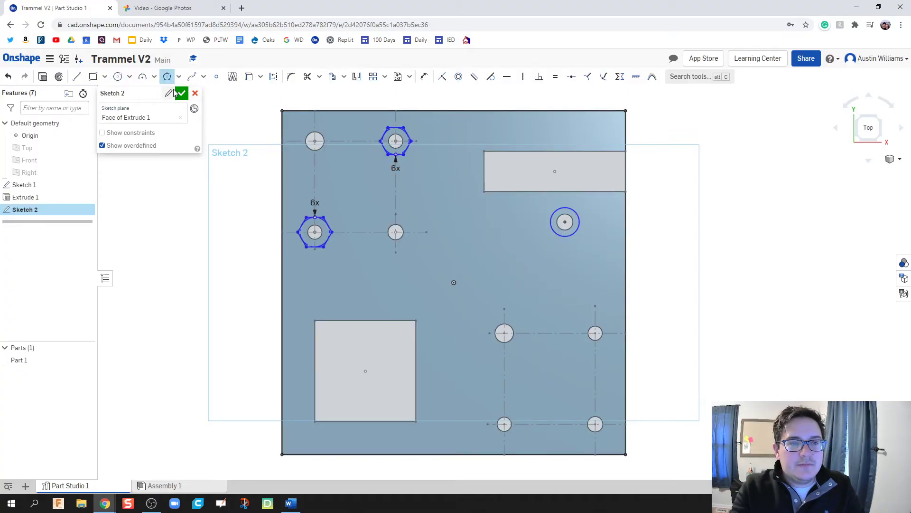
left_click(594, 334)
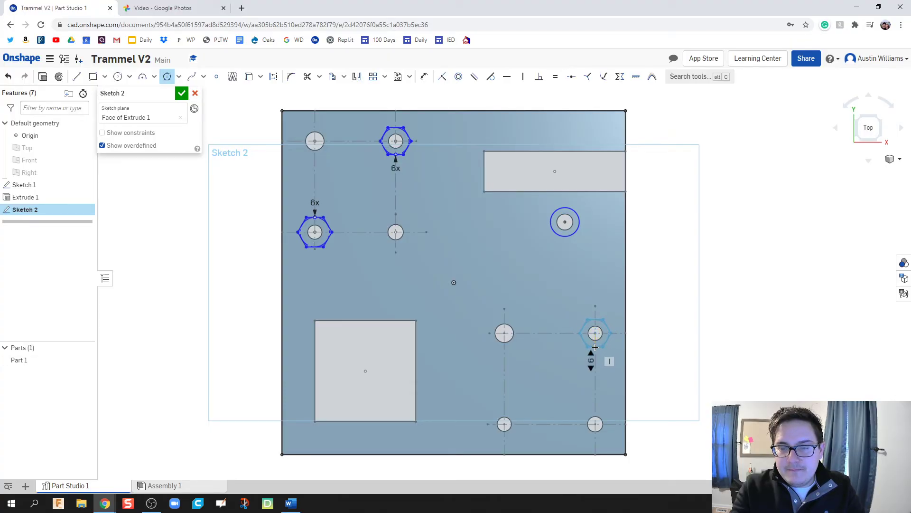
left_click(595, 347)
key("Escape")
left_click(167, 77)
left_click(504, 423)
left_click(505, 408)
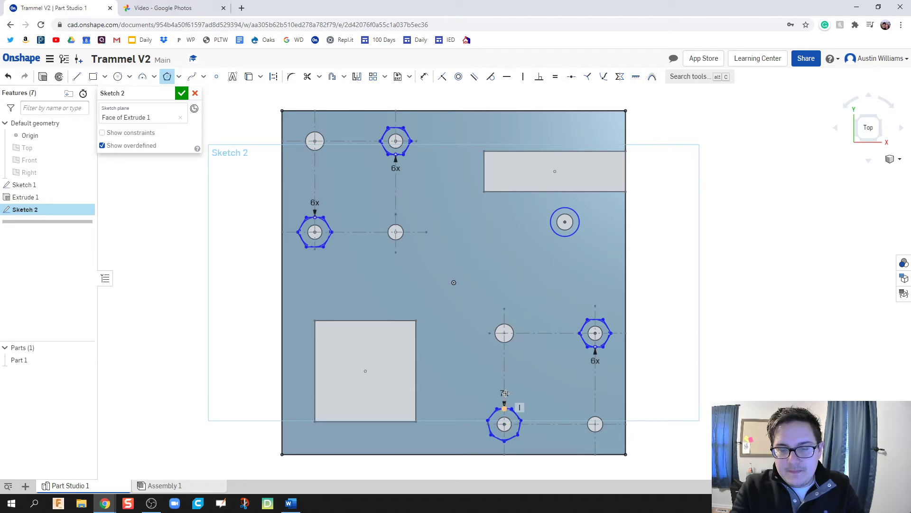
key("Escape")
double_click(505, 393)
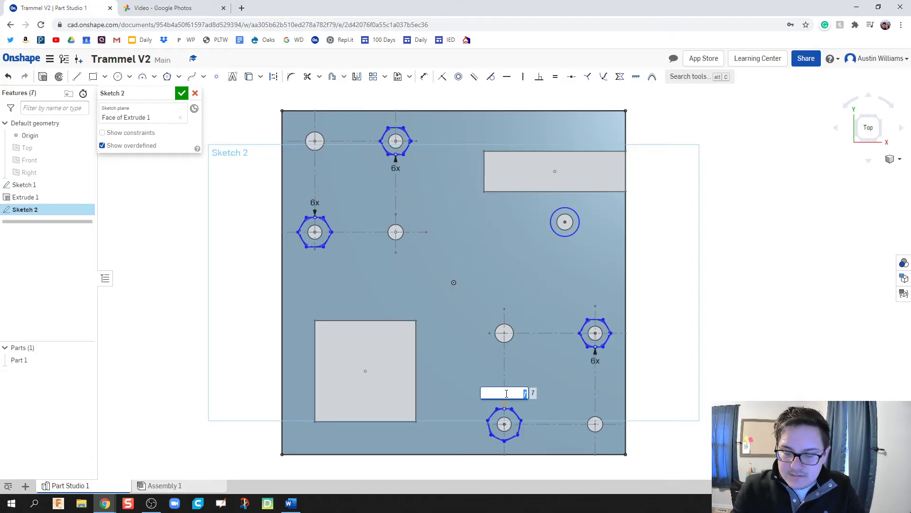
type("6")
key("Return")
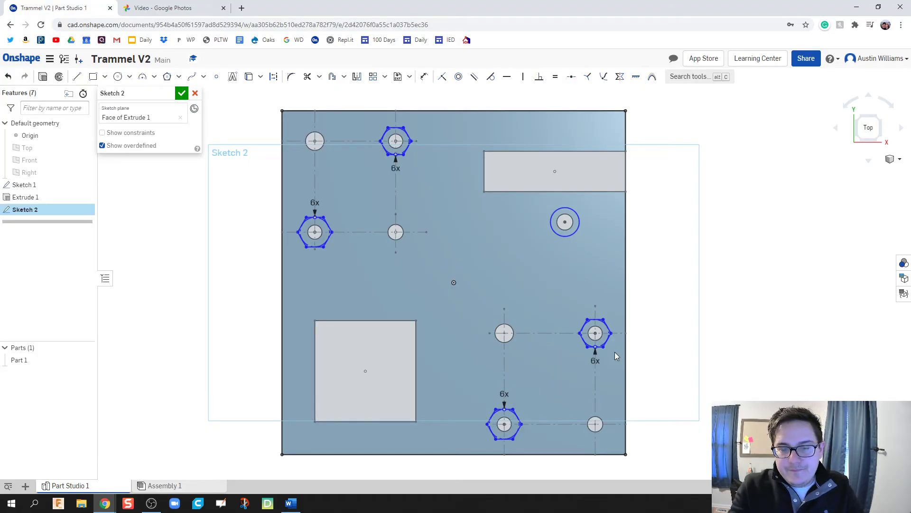
Dimension the top hexagon to 0.422 across flats.
key("u")
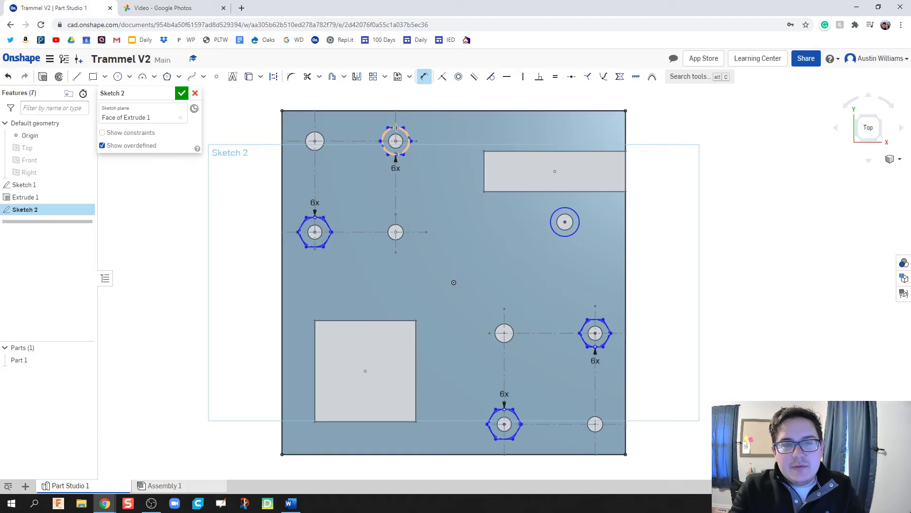
scroll(396, 128, "up", 8)
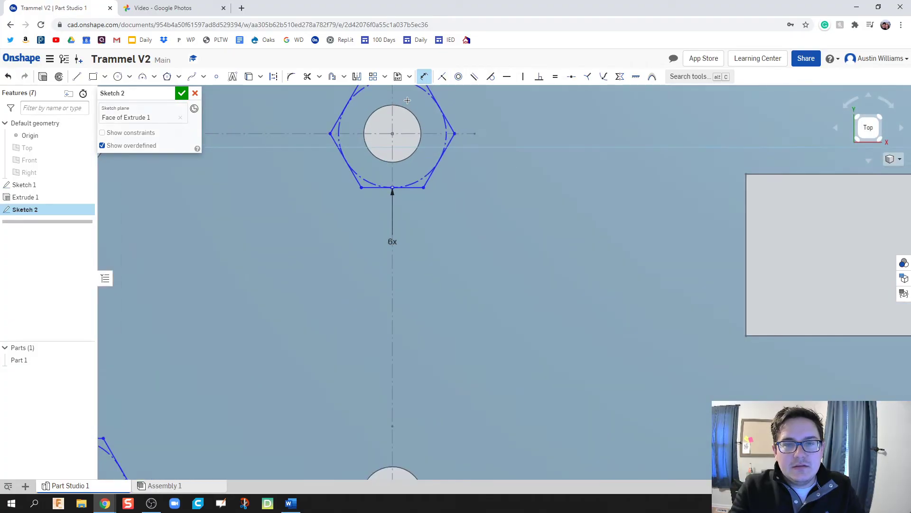
middle_click_drag(408, 100, 410, 172)
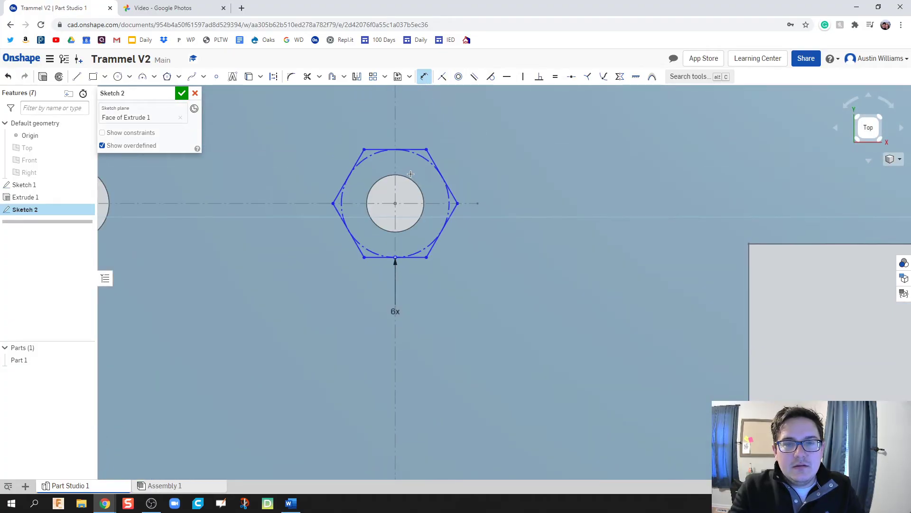
left_click(414, 258)
left_click(566, 201)
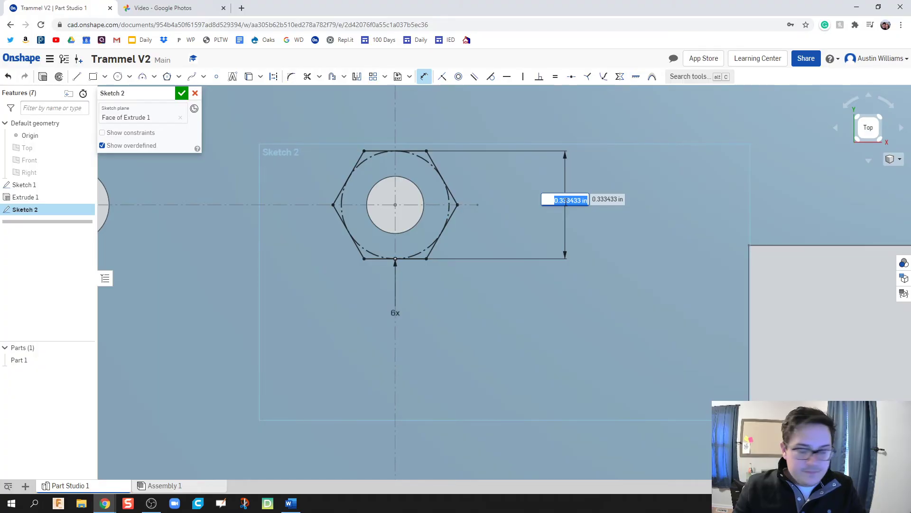
key("BackSpace")
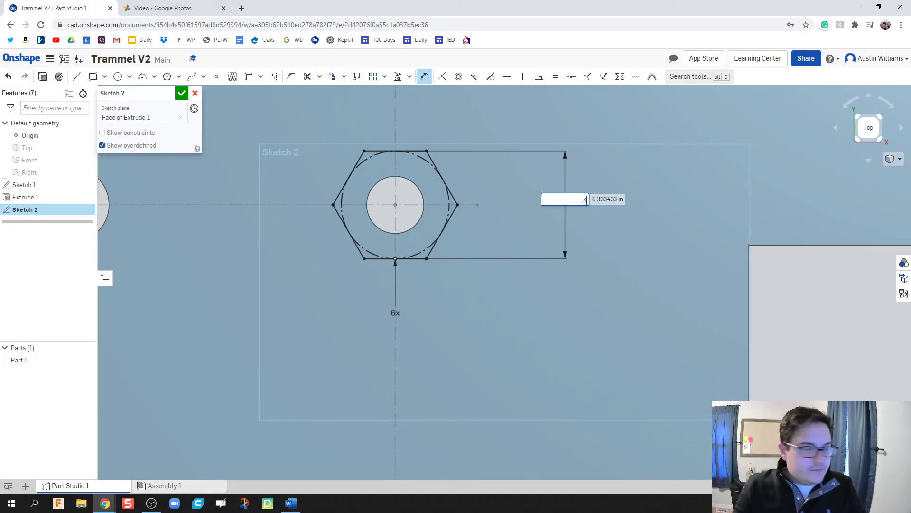
type(".422")
key("Return")
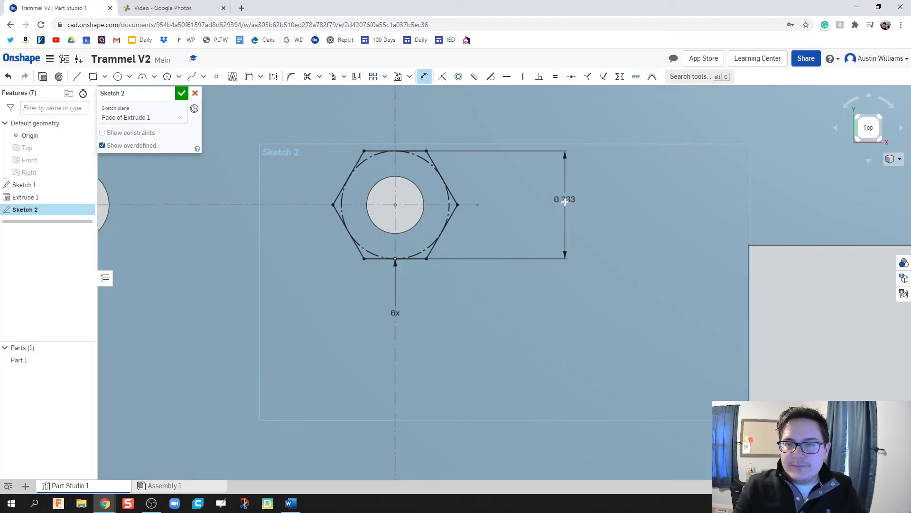
scroll(456, 295, "down", 5)
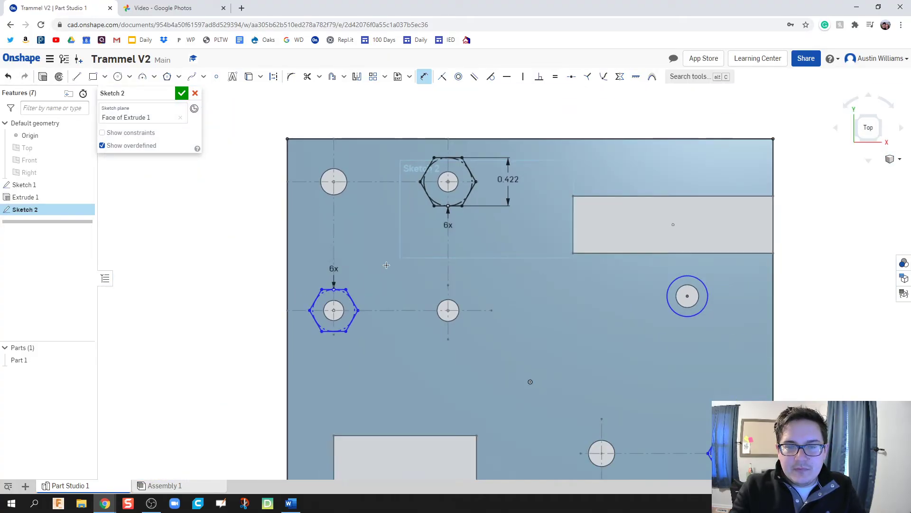
Set the left hexagon's flat-to-flat distance to 0.422.
left_click(334, 331)
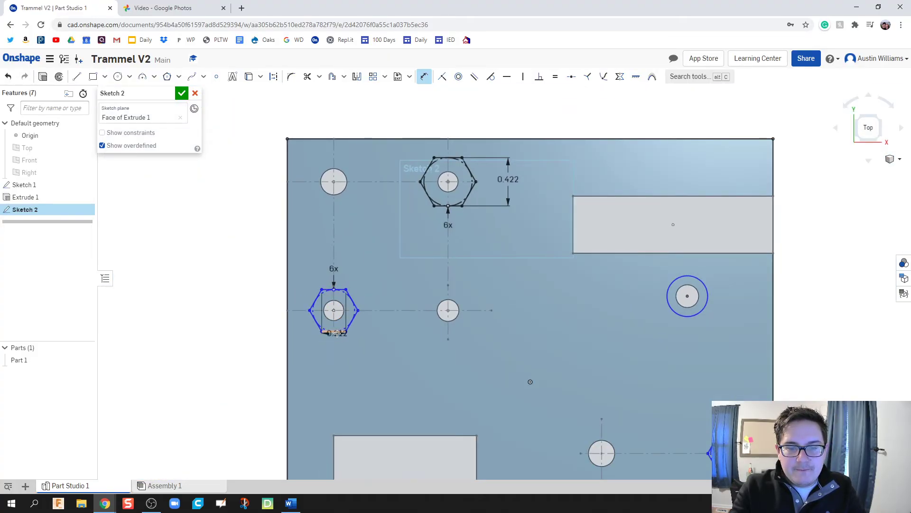
left_click(338, 290)
left_click(399, 318)
type("0.422")
key("Return")
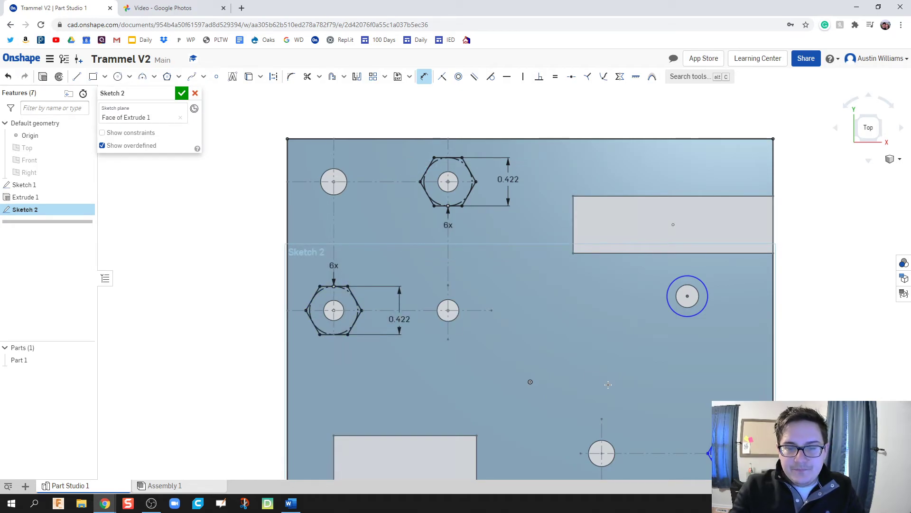
scroll(607, 384, "down", 3)
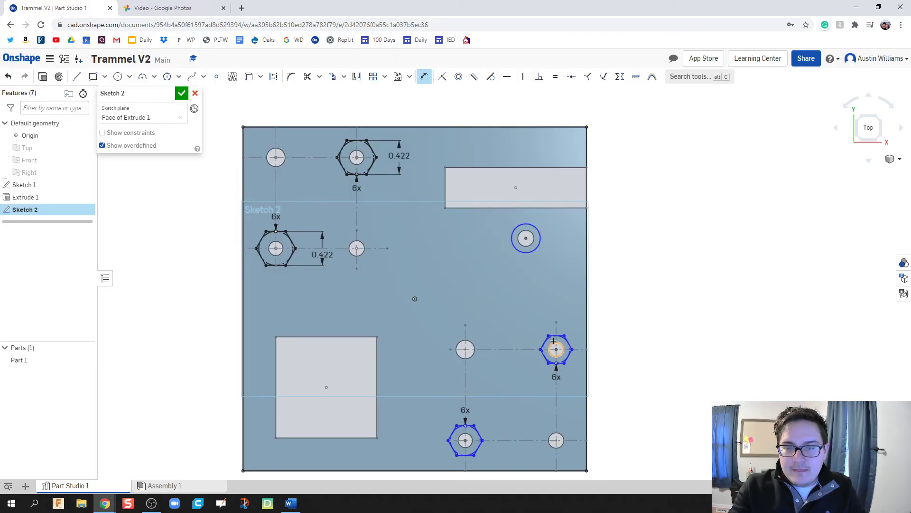
Resize the ring around the Ø0.2 hole to Ø0.375.
left_click(536, 248)
left_click(519, 278)
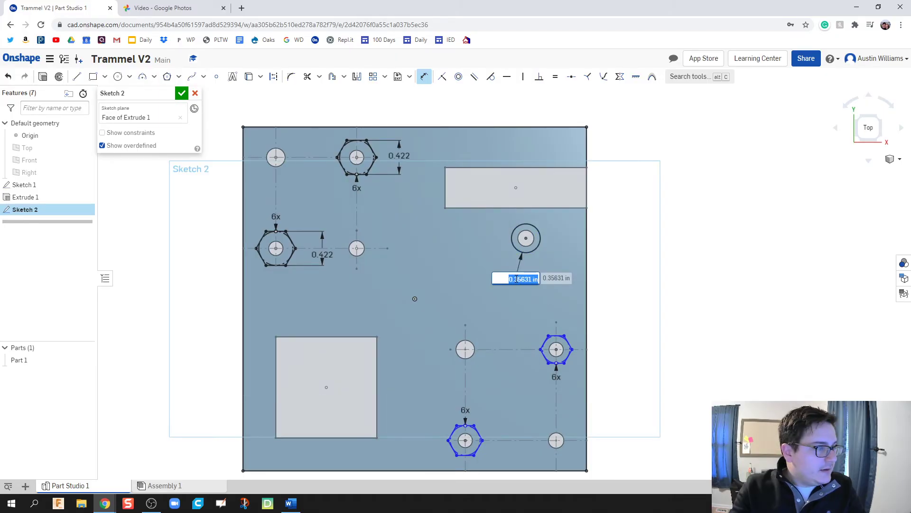
key("BackSpace")
type(".375")
key("Return")
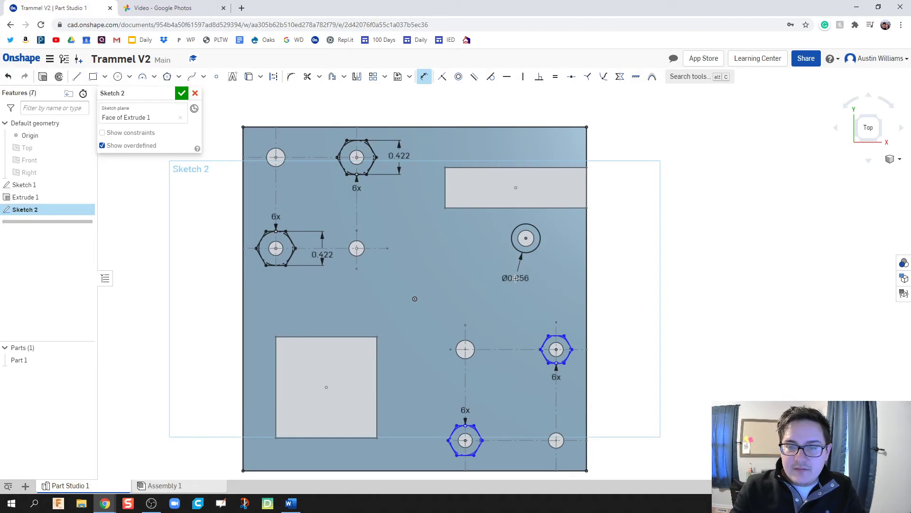
scroll(563, 364, "up", 5)
Dimension the right hexagon's top and bottom edges at 0.422 apart.
left_click(562, 360)
left_click(563, 269)
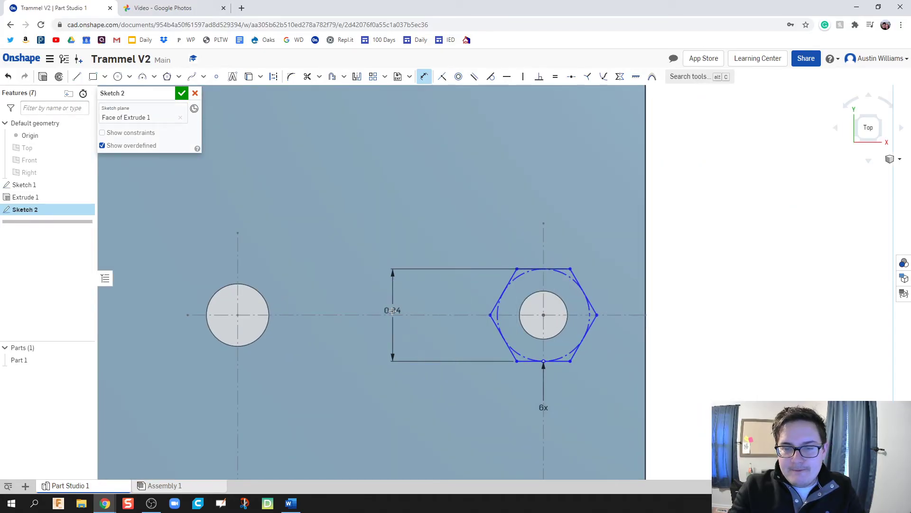
left_click(391, 312)
key("BackSpace")
type(".422")
key("Return")
scroll(450, 250, "down", 5)
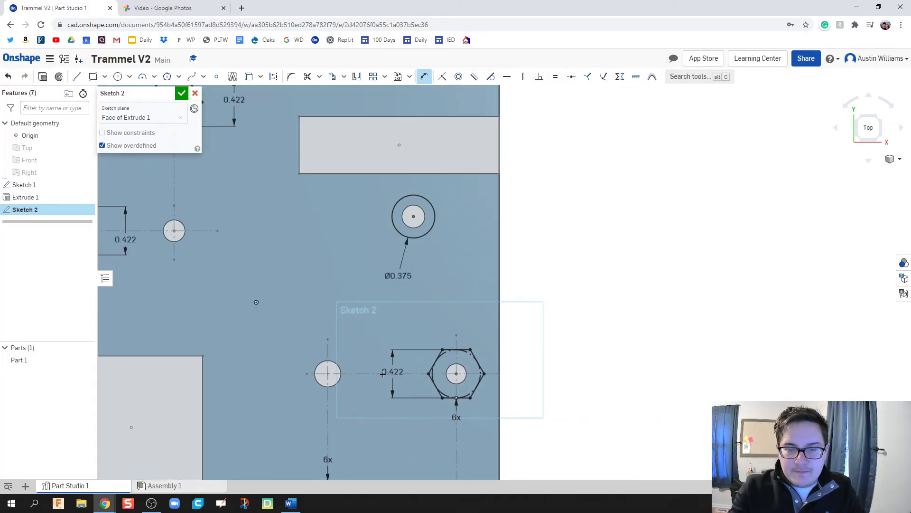
scroll(411, 323, "up", 5)
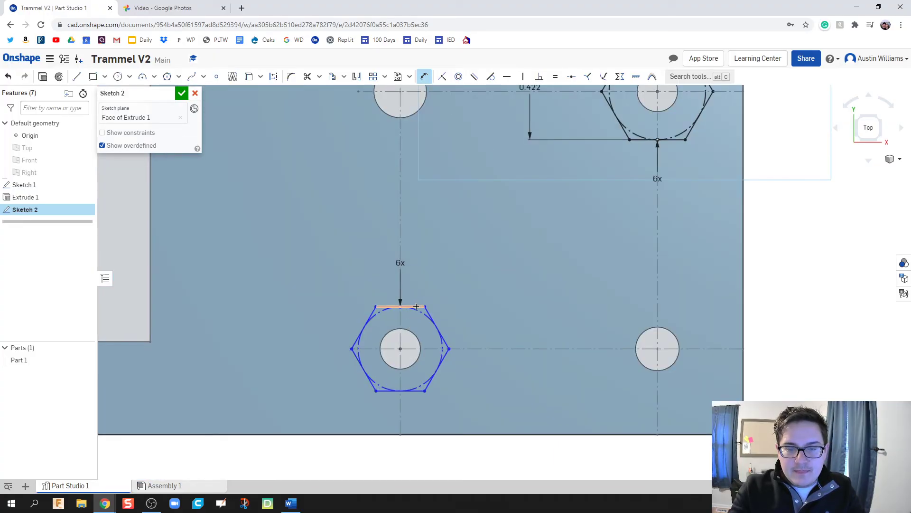
Make the bottom hexagon 0.422 across flats as well.
left_click(409, 315)
left_click(416, 388)
left_click(495, 371)
key("BackSpace")
type(".422")
key("Return")
scroll(379, 299, "down", 6)
middle_click_drag(313, 255, 359, 338)
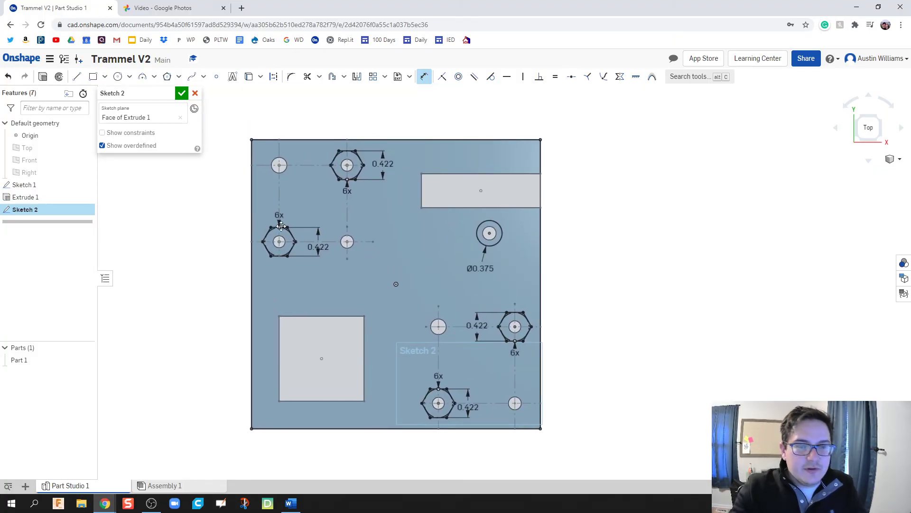
Close Sketch 2, then hide Part 1 and Sketch 1, leaving the hexagon and circle outlines.
left_click(181, 94)
mouse_move(208, 329)
right_mouse_down()
mouse_move(205, 318)
mouse_move(198, 337)
mouse_move(233, 315)
right_mouse_up()
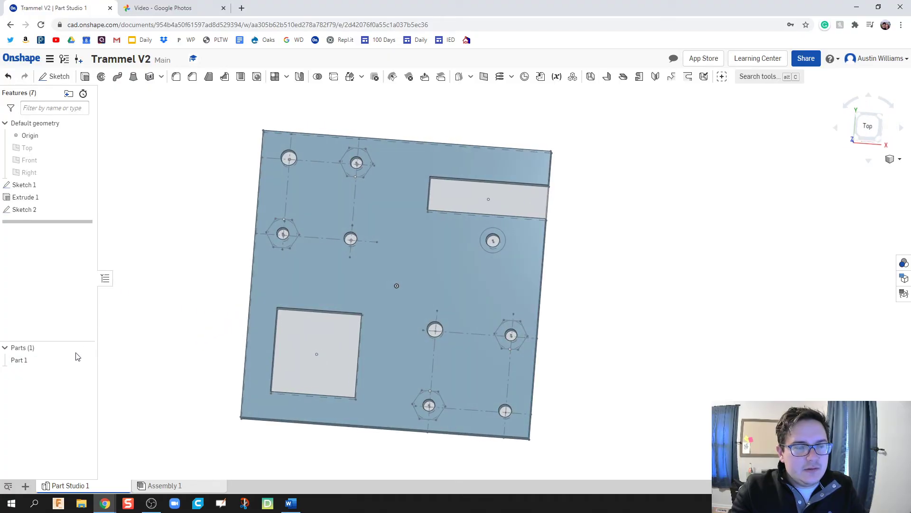
left_click(86, 359)
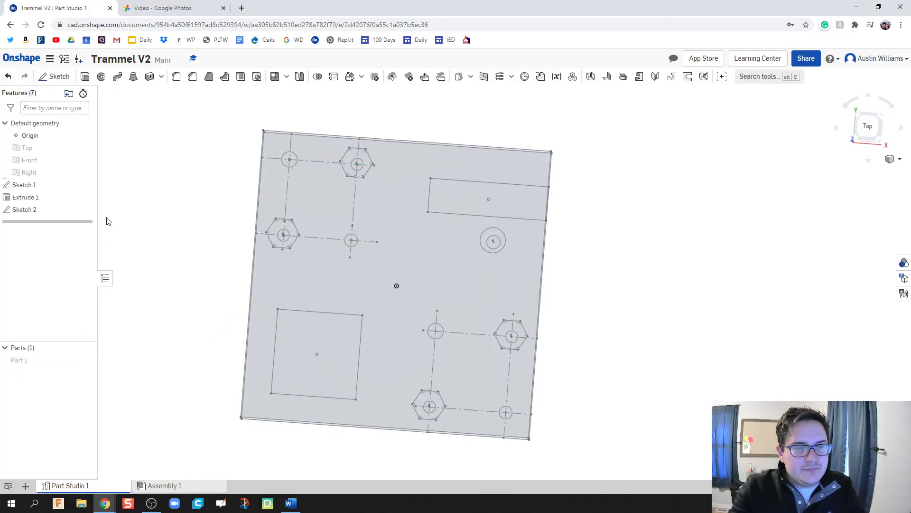
left_click(85, 185)
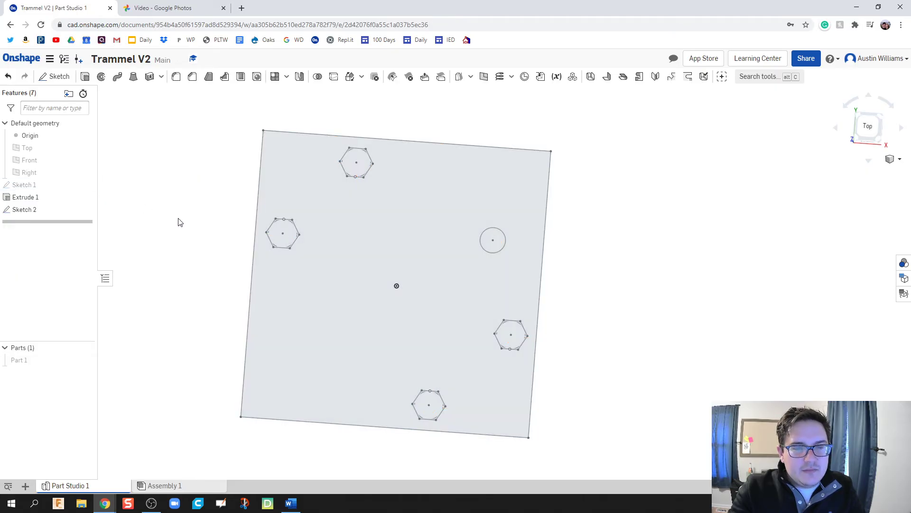
mouse_move(180, 222)
right_mouse_down()
mouse_move(157, 222)
mouse_move(167, 231)
right_mouse_up()
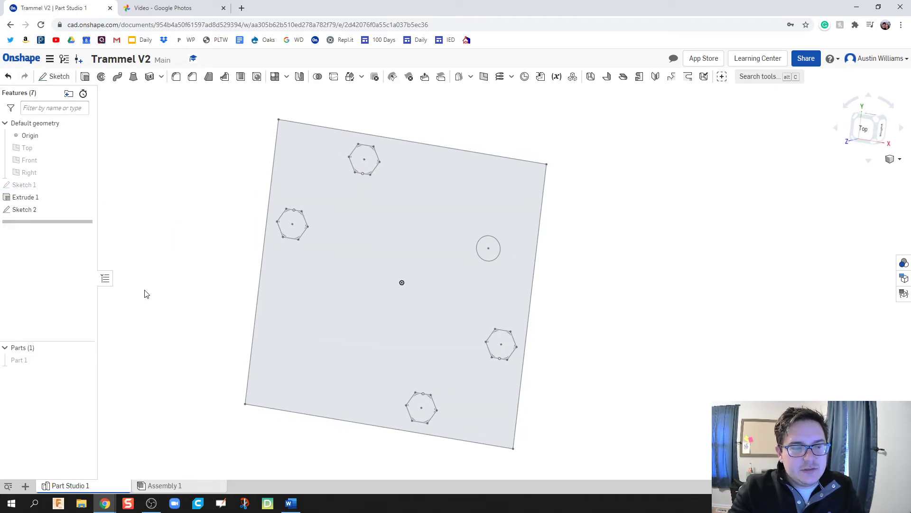
left_click(86, 359)
mouse_move(188, 317)
right_mouse_down()
mouse_move(157, 319)
mouse_move(189, 309)
right_mouse_up()
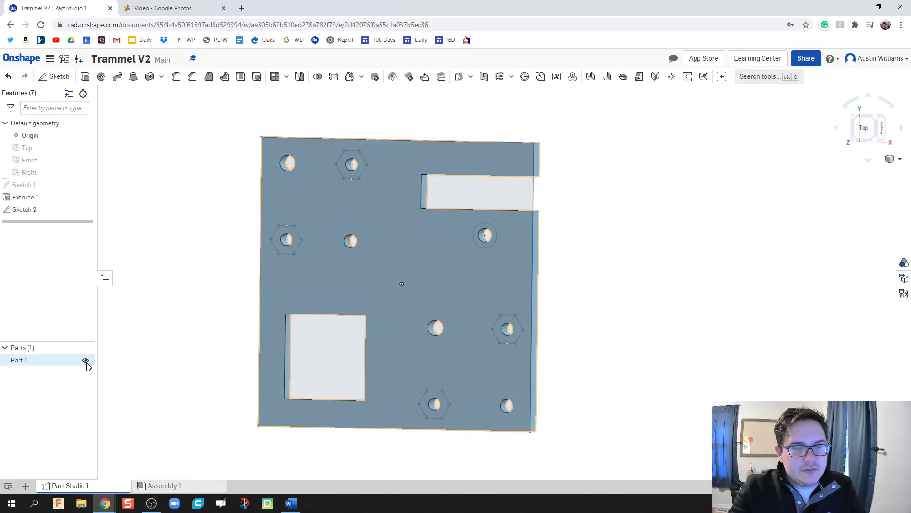
left_click(86, 360)
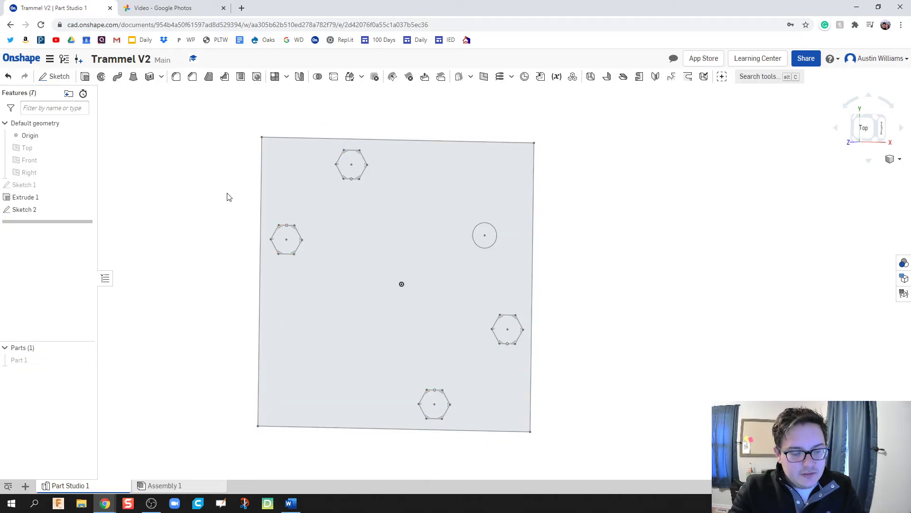
Start a new extrusion and select the Sketch 2 plate regions, including the small circle.
key("shift+e")
left_click(391, 269)
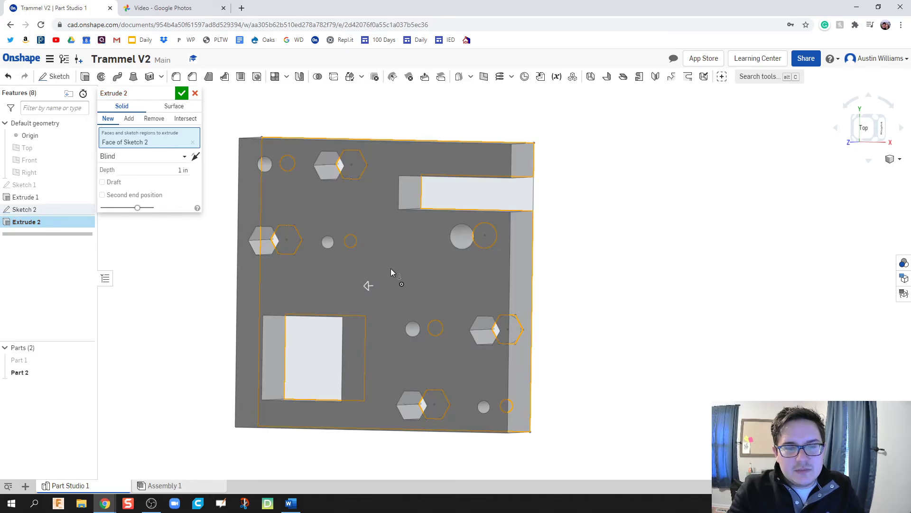
left_click(349, 241)
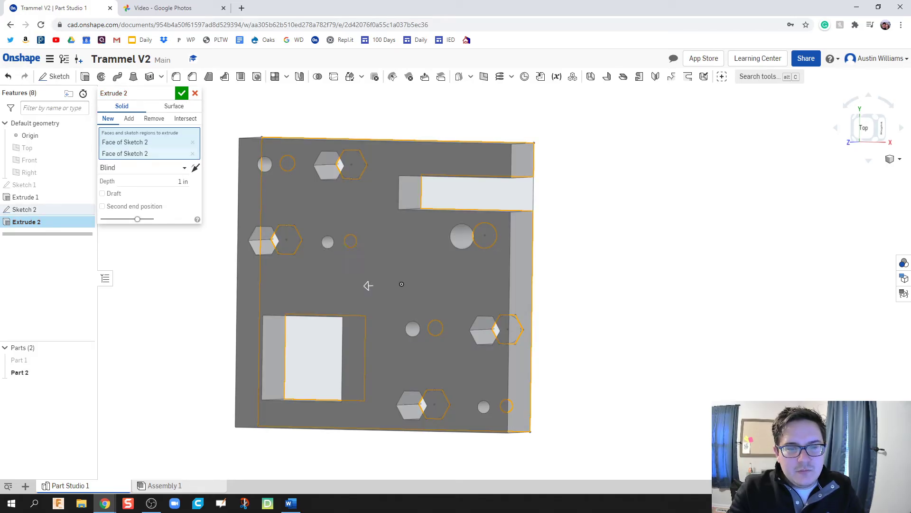
left_click(286, 164)
left_click(286, 164)
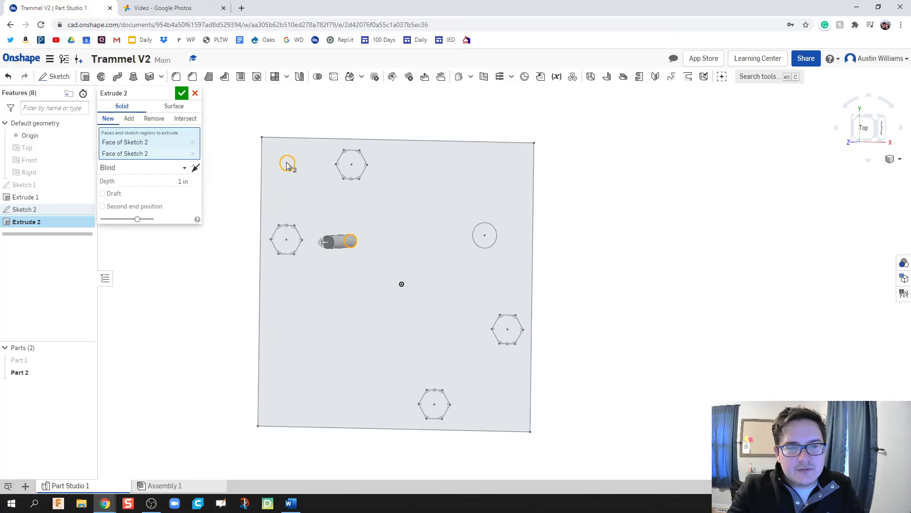
left_click(408, 244)
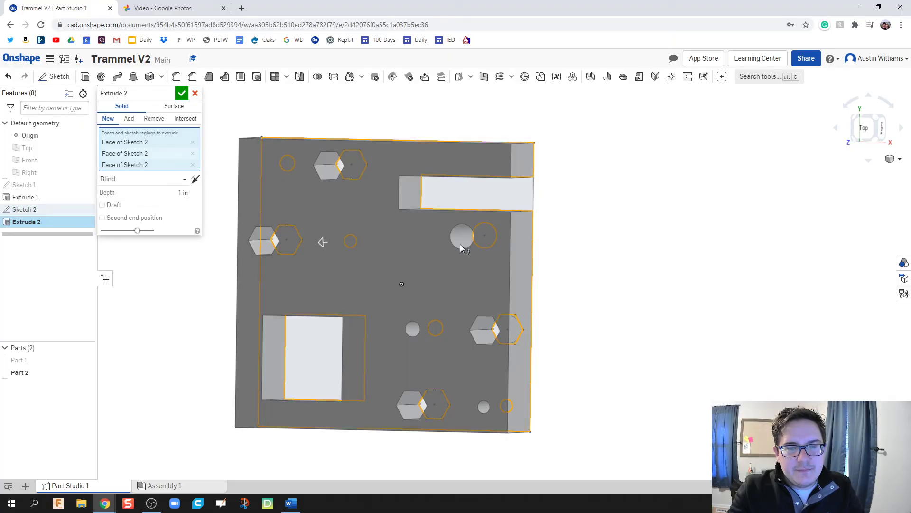
left_click(432, 328)
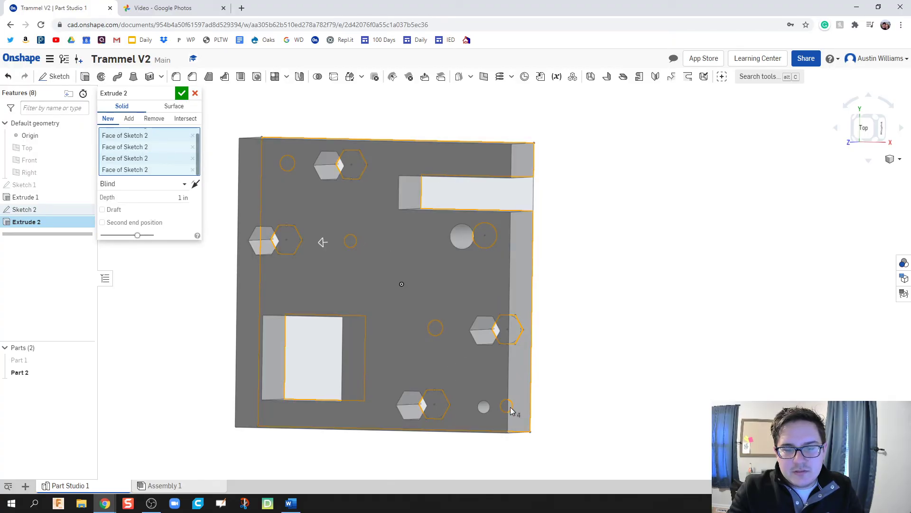
right_click_drag(379, 259, 356, 255)
Set the extrusion depth to 0.25 in and accept it as the new plate, Part 2.
left_click(178, 195)
type("0.25")
key("Return")
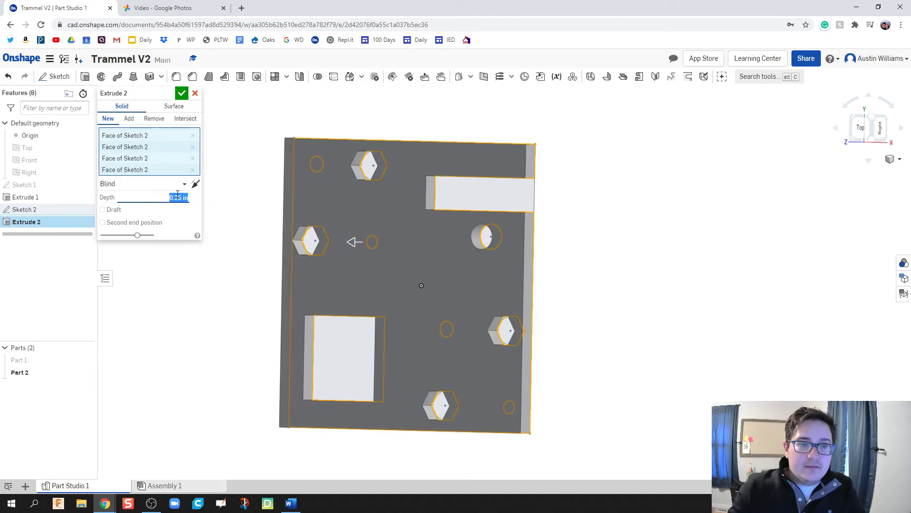
left_click(182, 93)
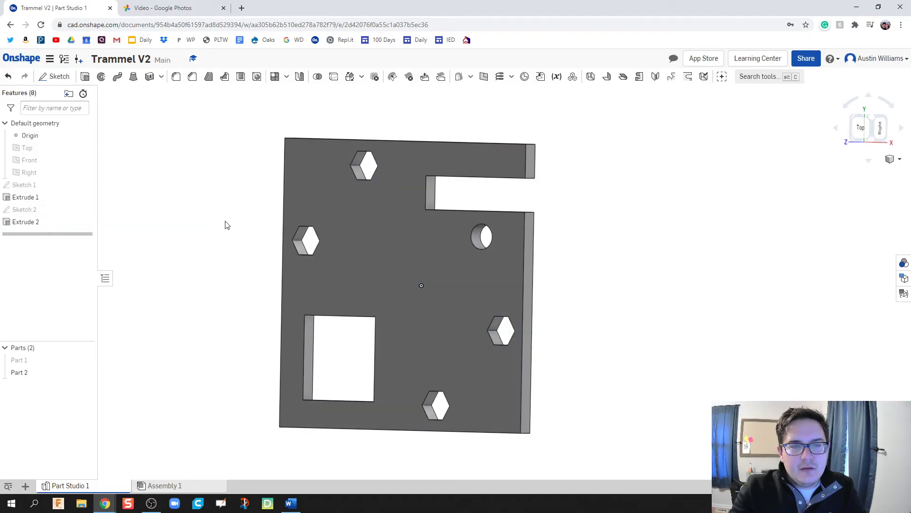
mouse_move(229, 261)
right_mouse_down()
mouse_move(216, 250)
mouse_move(242, 224)
mouse_move(242, 246)
mouse_move(232, 243)
right_mouse_up()
Orbit, zoom and pan the view to inspect the new plate from an oblique angle.
left_click(862, 126)
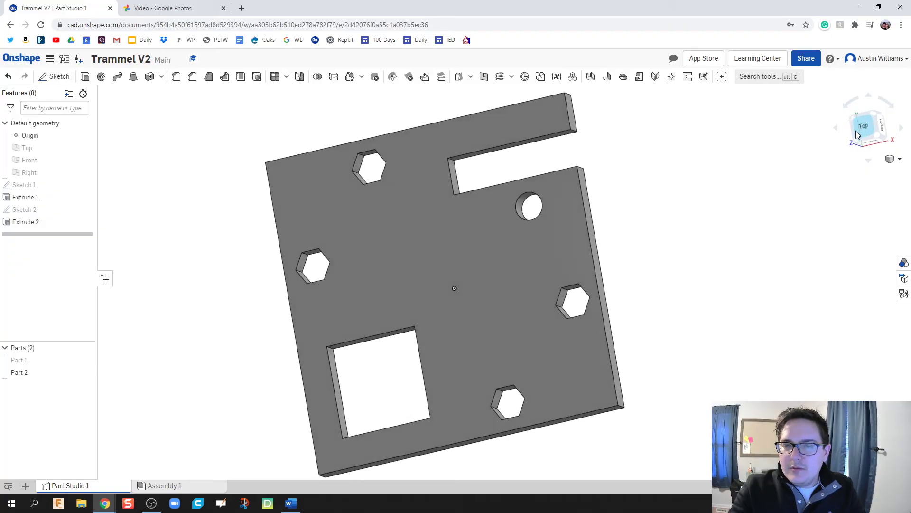
right_click_drag(706, 285, 675, 291)
scroll(675, 291, "down", 5)
middle_click_drag(673, 284, 504, 274)
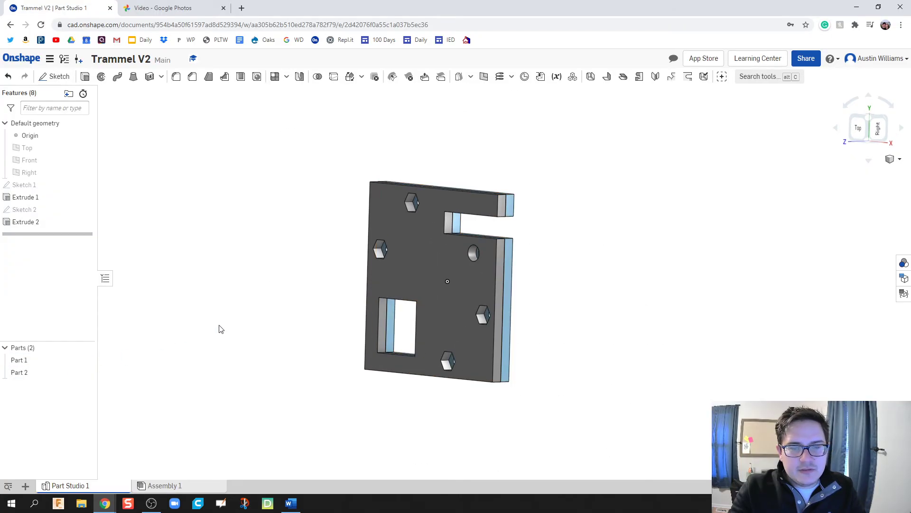
right_click_drag(226, 321, 281, 315)
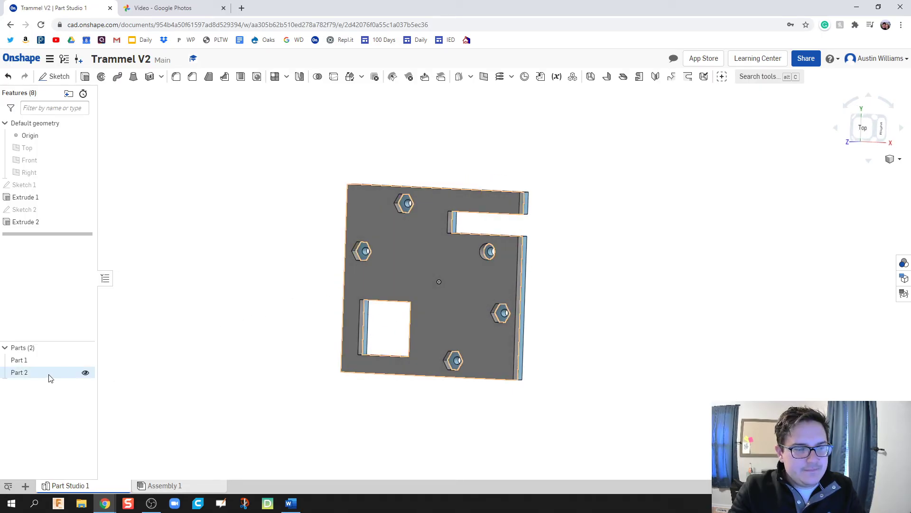
Add the slot and square window regions to Extrude 2 and confirm the edit.
double_click(28, 222)
scroll(486, 226, "up", 3)
left_click(486, 227)
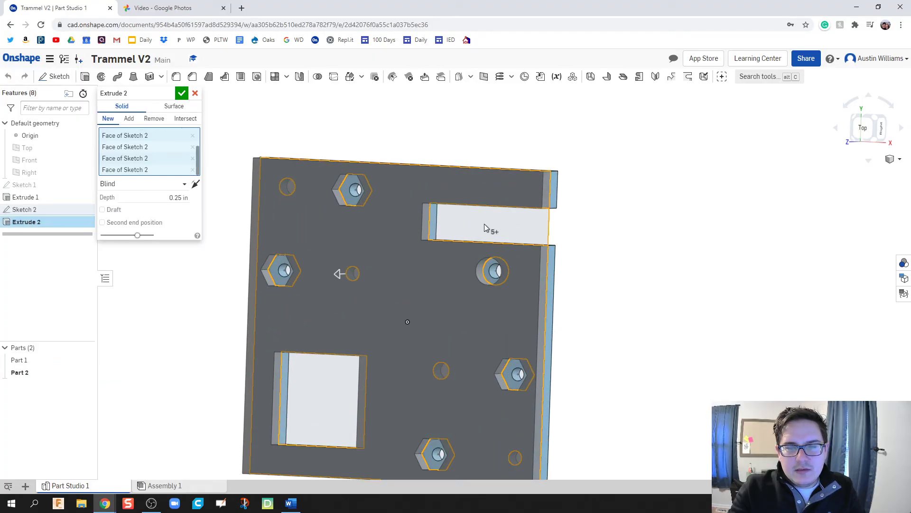
left_click(312, 403)
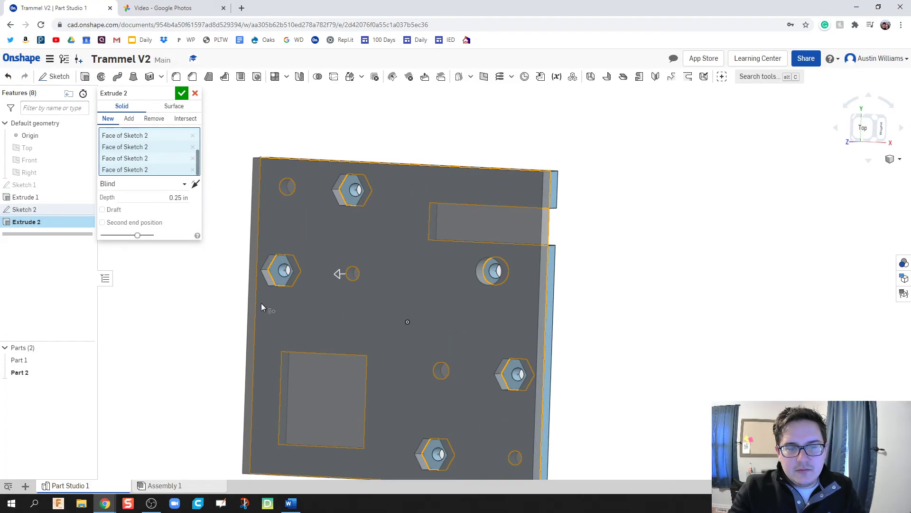
left_click(182, 93)
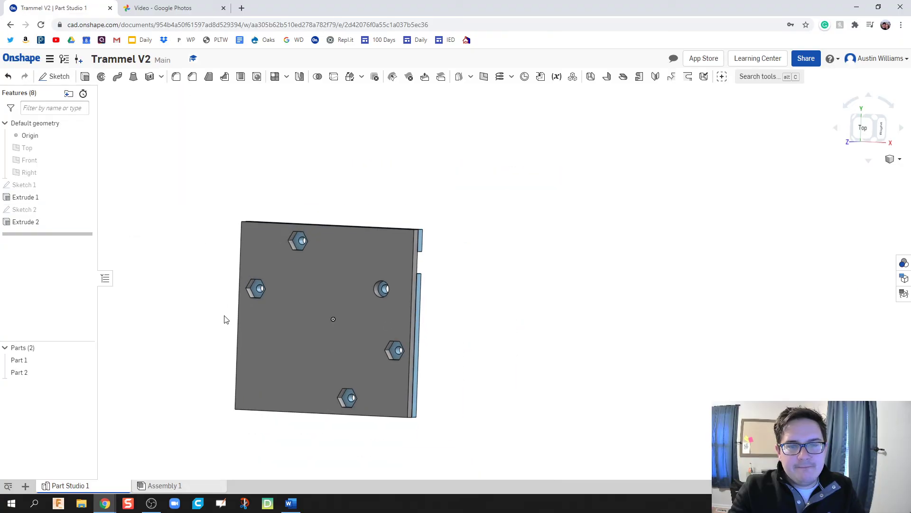
right_click_drag(225, 319, 238, 348)
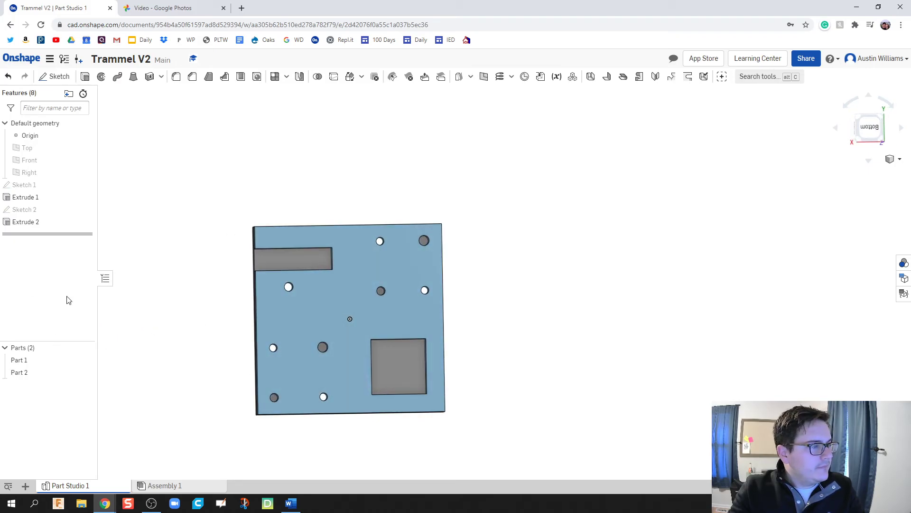
right_click_drag(180, 301, 300, 313)
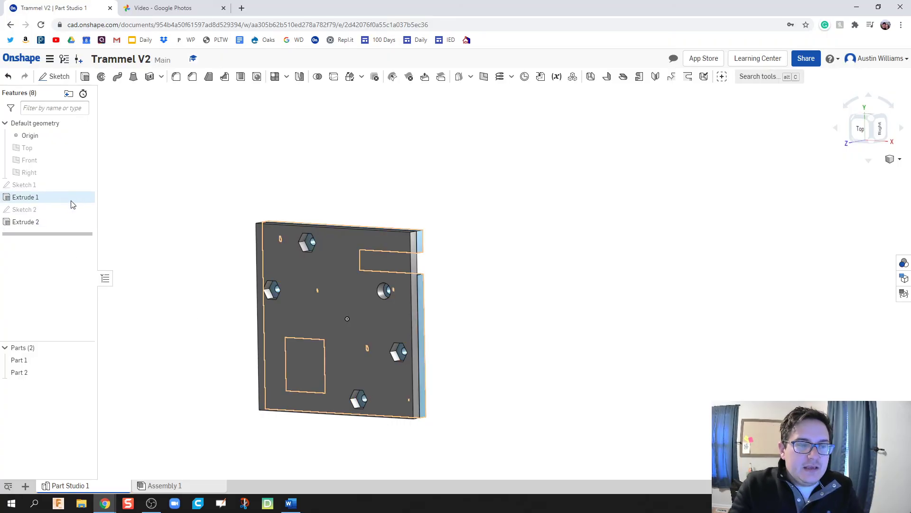
Open Extrude 1 for a check and close it unchanged.
left_click(56, 198)
double_click(56, 198)
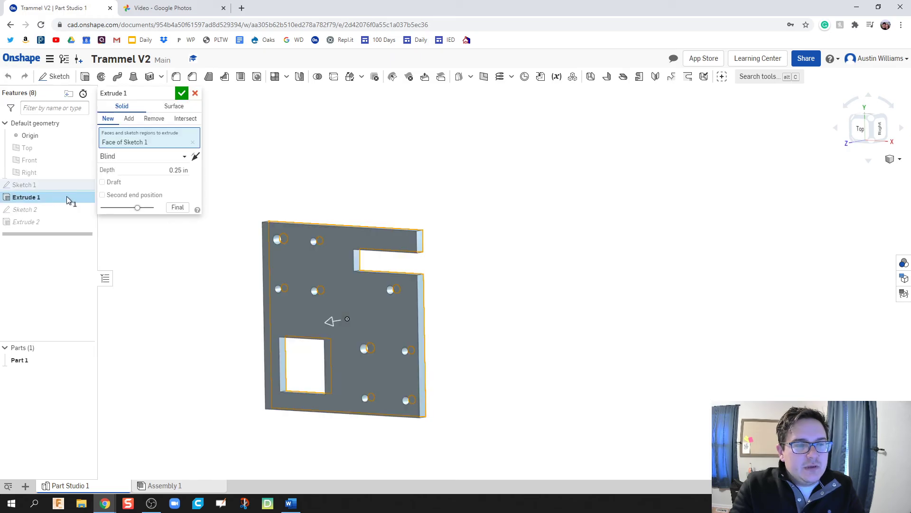
left_click(182, 93)
Flip Extrude 2's direction so the second plate stacks behind the first plate.
double_click(57, 222)
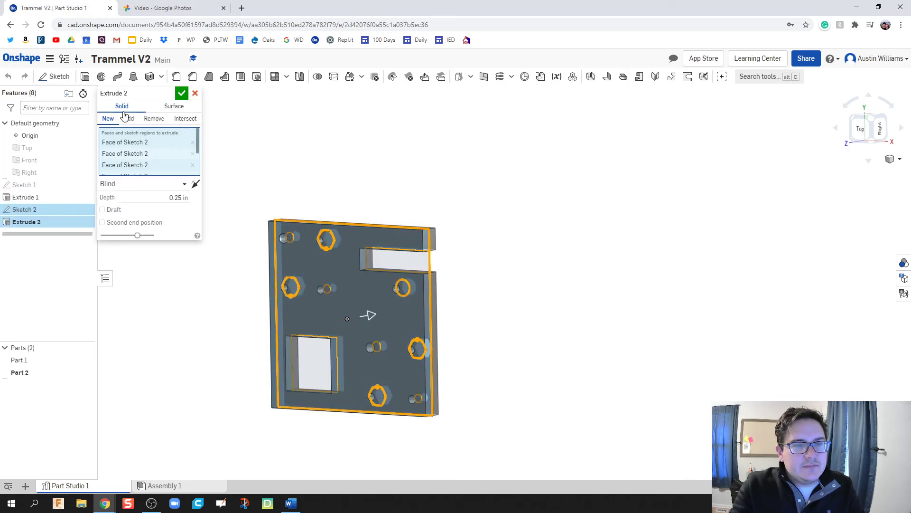
left_click(195, 183)
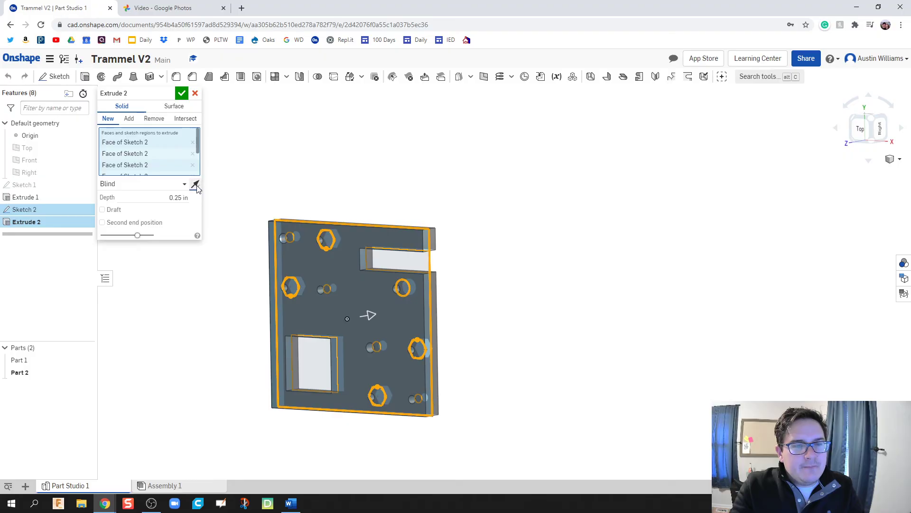
left_click(182, 95)
key("Right")
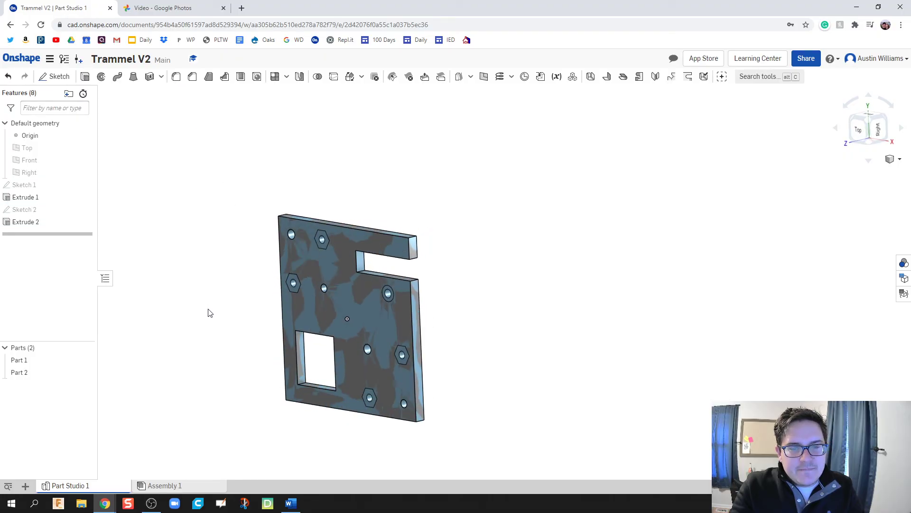
double_click(65, 222)
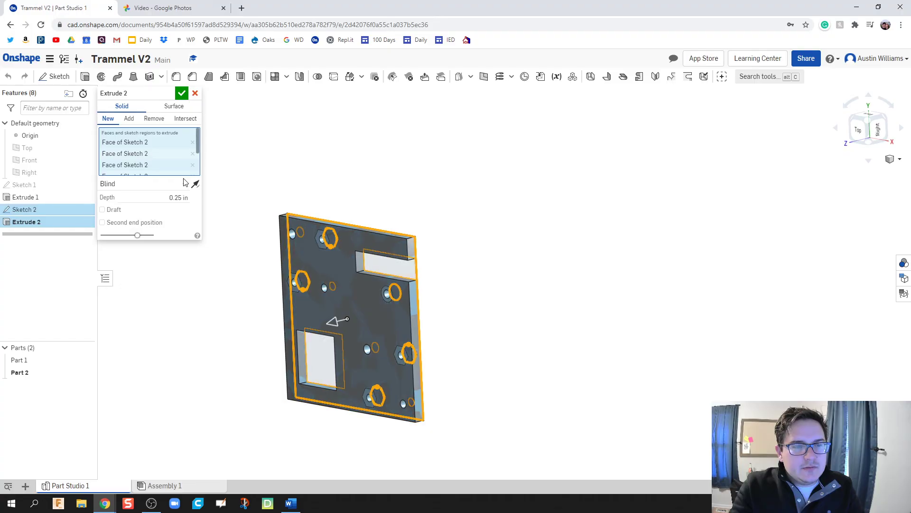
left_click(195, 184)
left_click(182, 94)
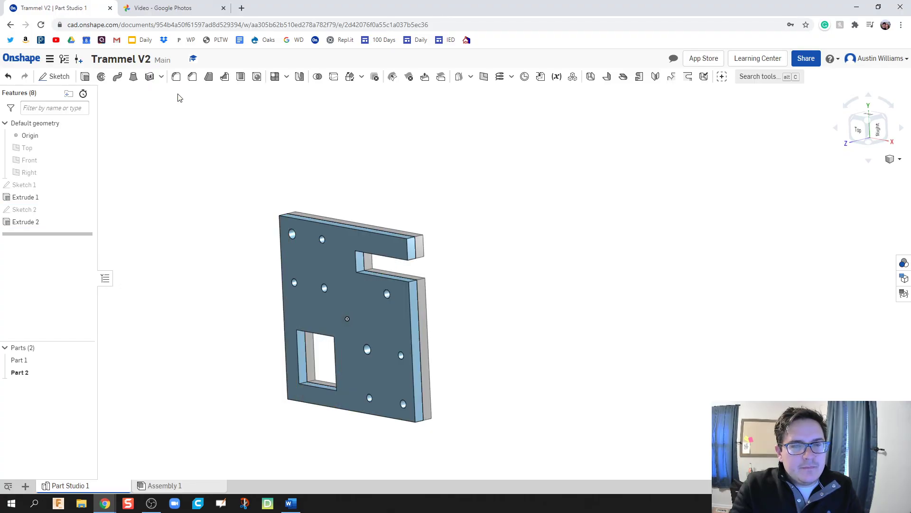
key("Right")
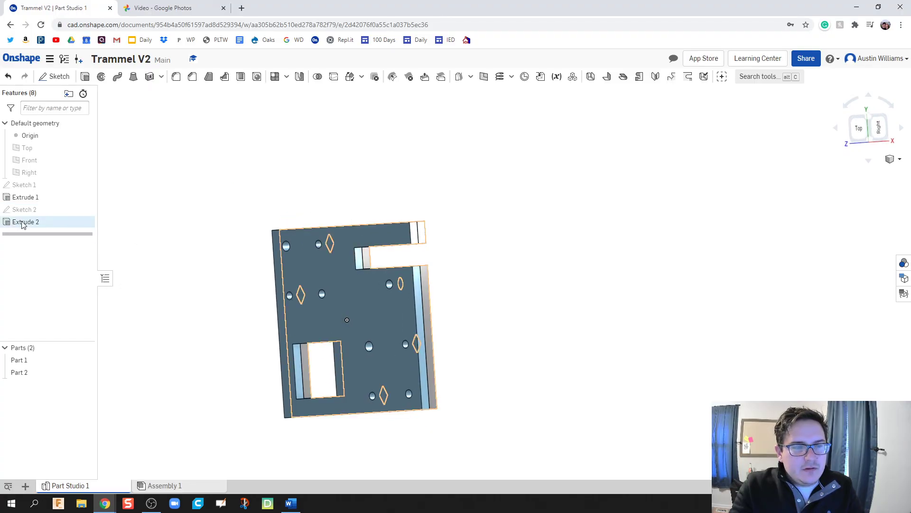
Add the top-right slot and lower-left rectangle regions to Extrude 2 and confirm.
double_click(23, 221)
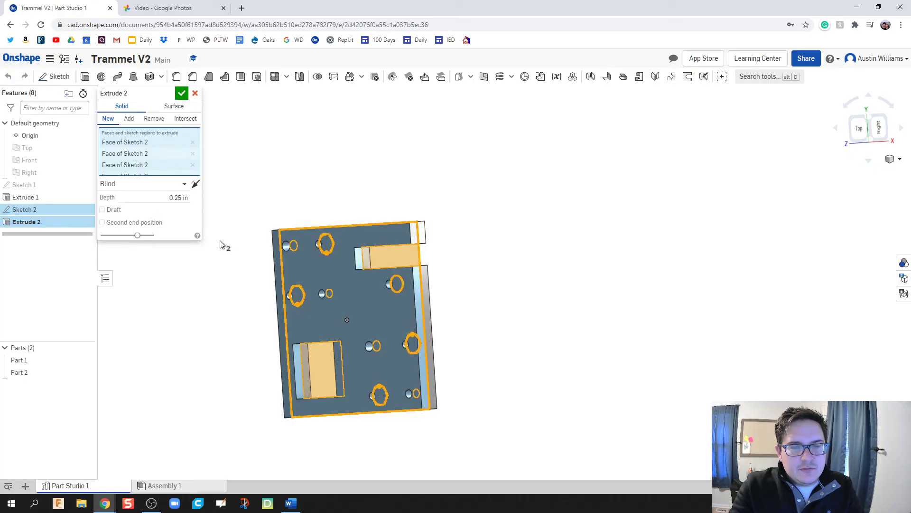
key("Right")
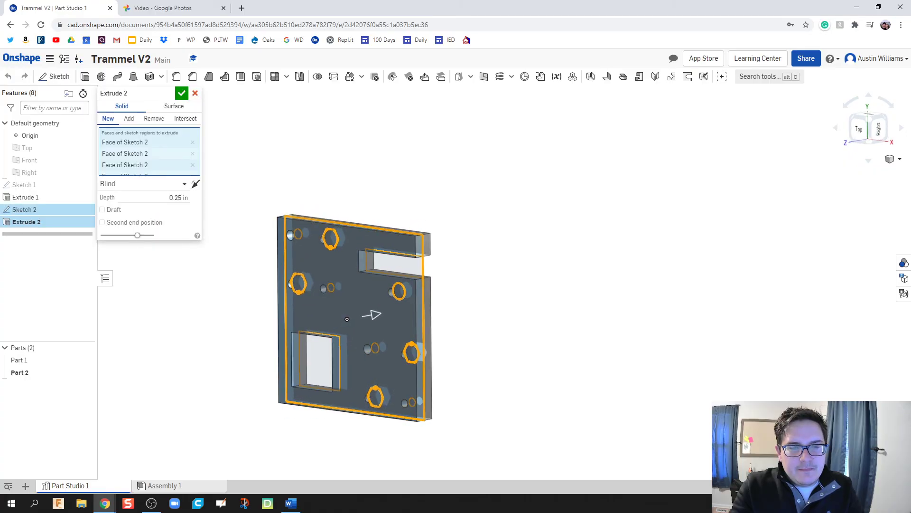
left_click(392, 267)
left_click(315, 363)
key("Left")
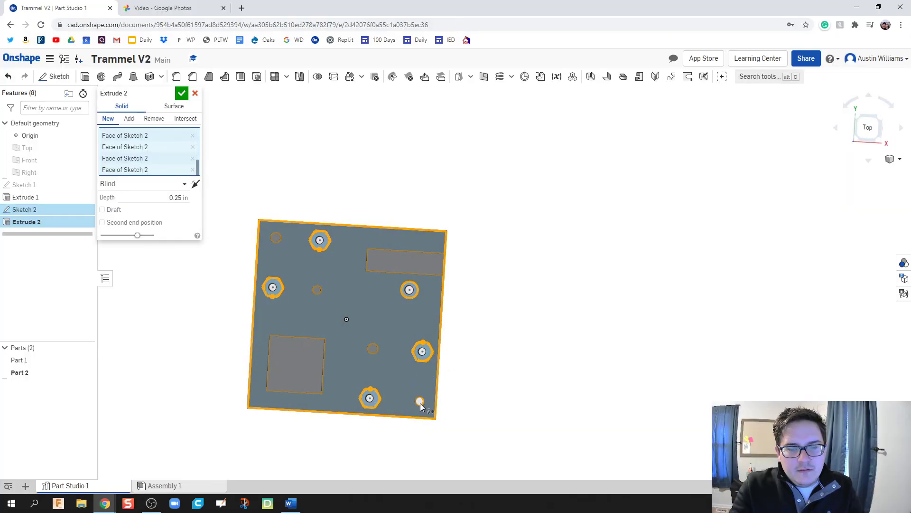
left_click(182, 95)
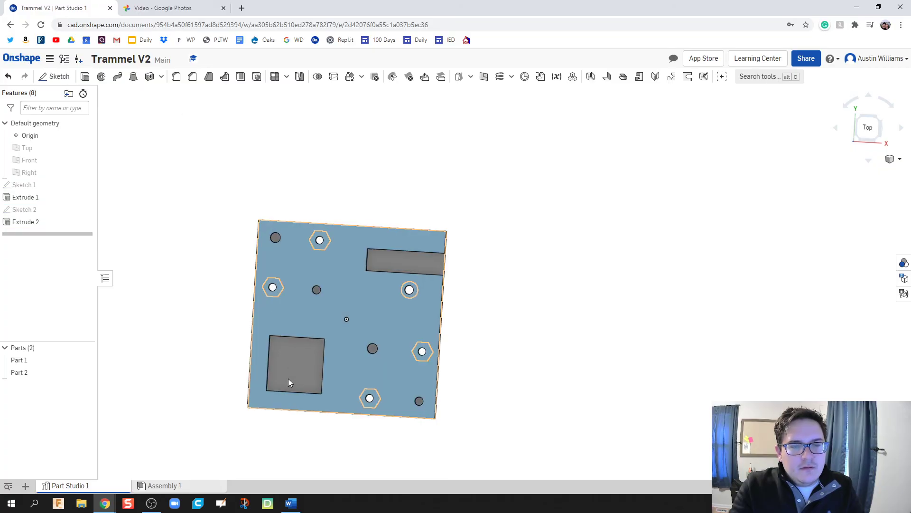
key("Right")
key("Left")
right_click_drag(284, 377, 381, 357)
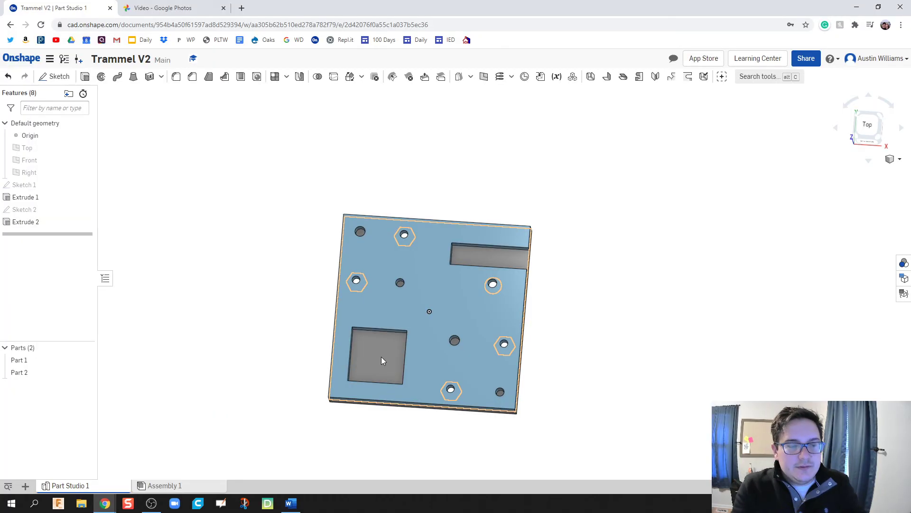
Rename Part 1 to 'Top Plate'.
left_click(39, 365)
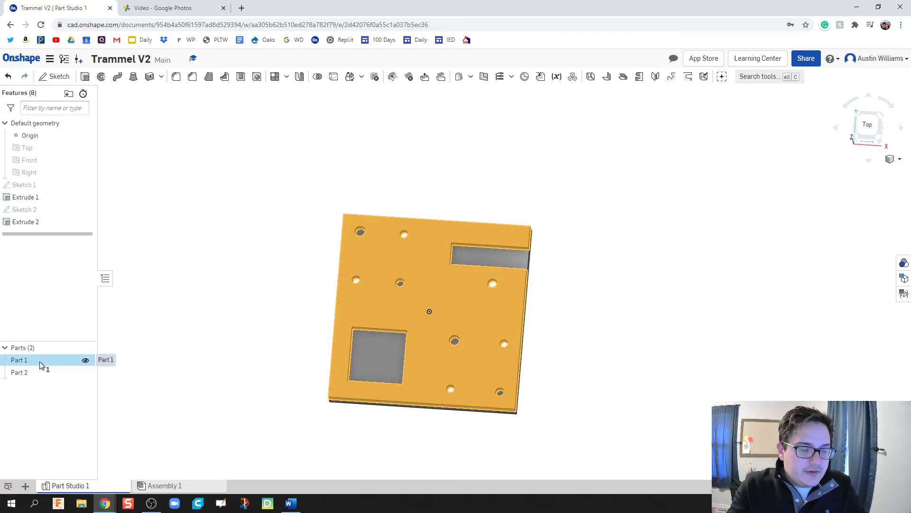
right_click(39, 361)
left_click(102, 211)
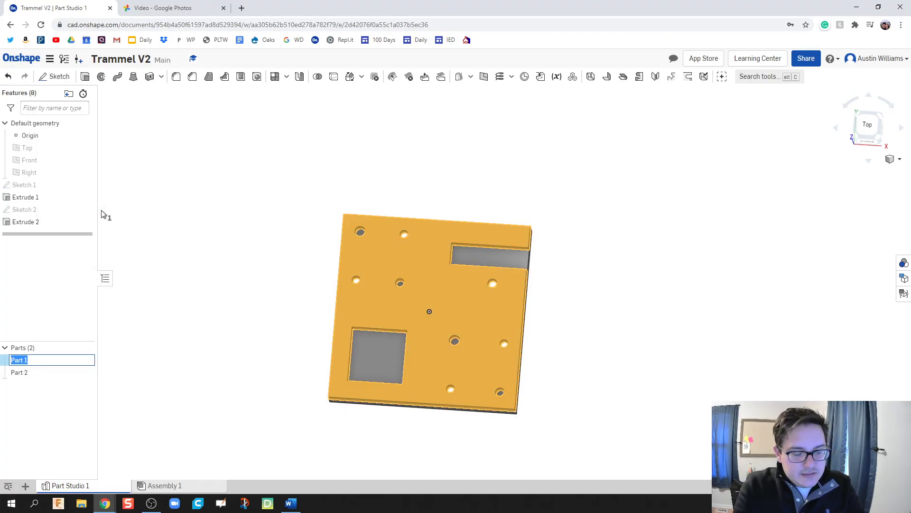
type("Top Plate")
key("Return")
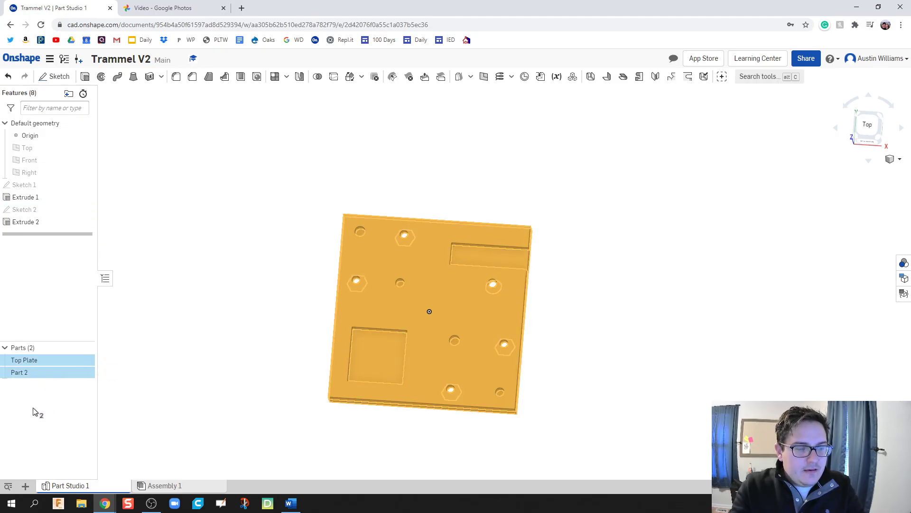
Rename Part 2 to 'Bottom Plate'.
left_click(35, 374)
right_click(34, 374)
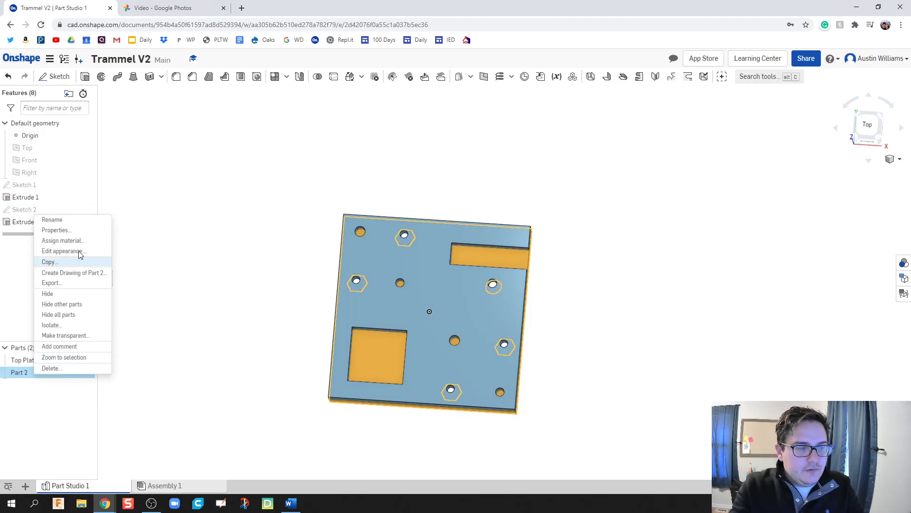
left_click(75, 220)
type("Bottom Plate")
key("Return")
left_click(164, 330)
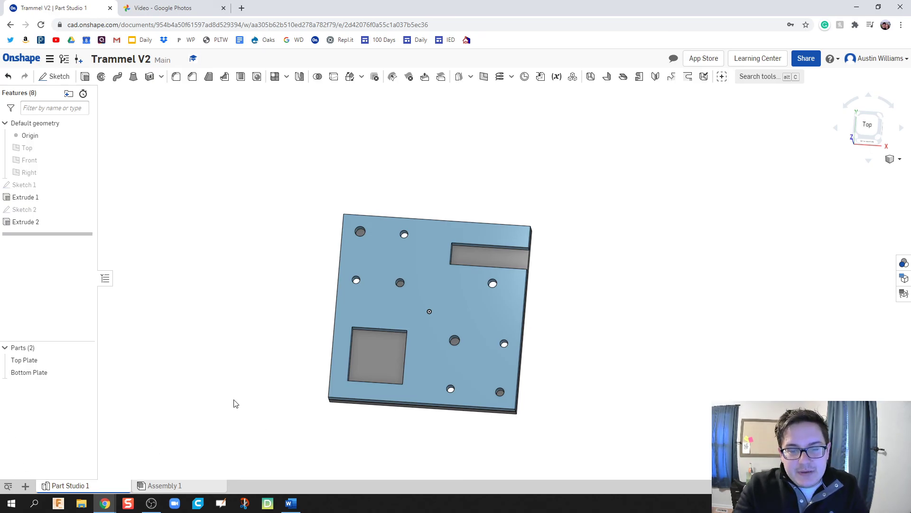
scroll(242, 368, "up", 5)
scroll(195, 421, "down", 4)
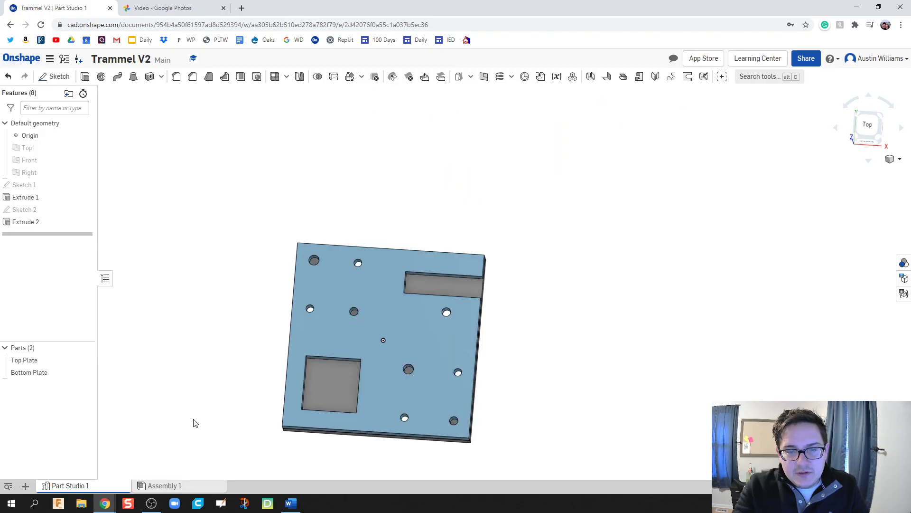
scroll(215, 384, "up", 2)
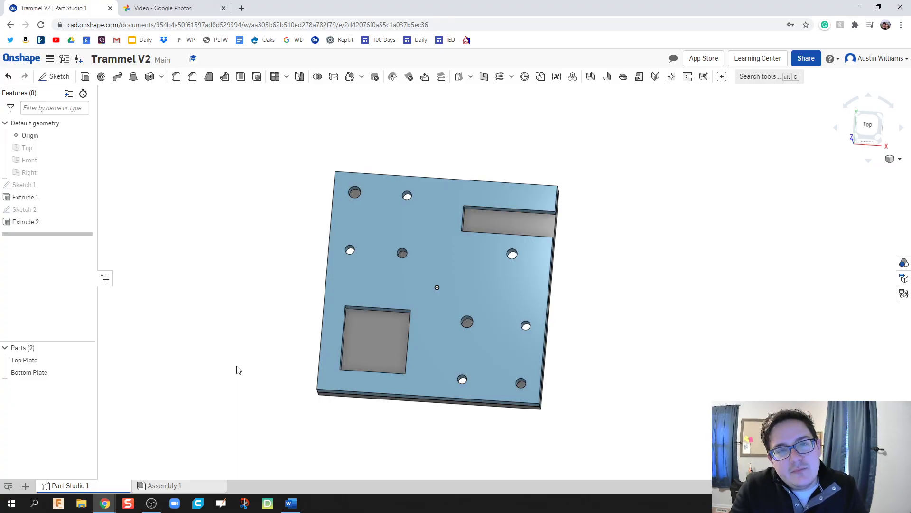
right_click_drag(238, 370, 227, 338)
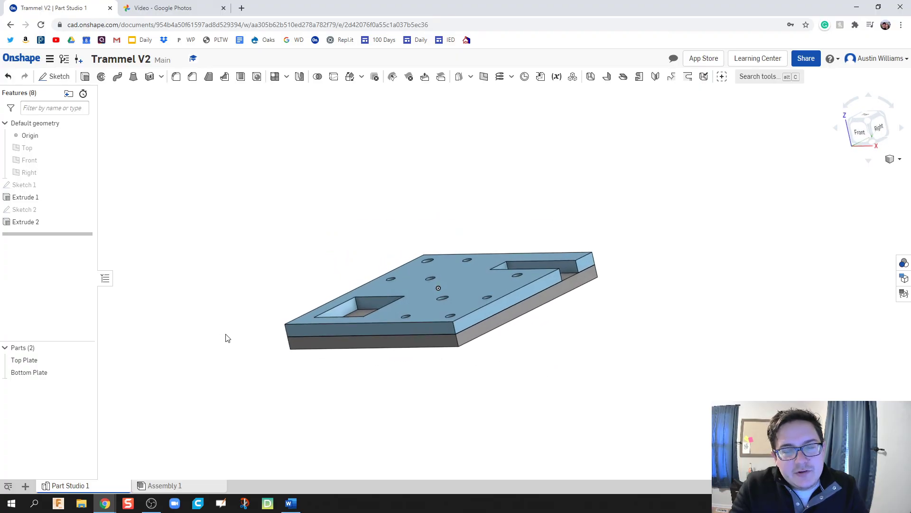